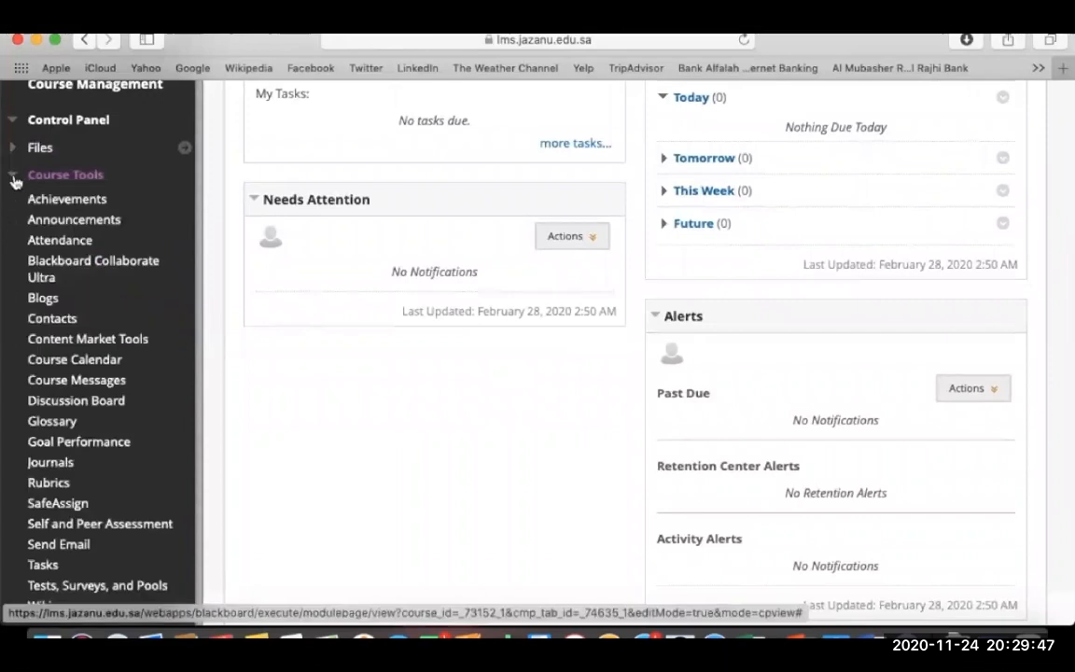
# Go to Pools under Tests, Surveys, and Pools and start building a new pool.
pyautogui.click(97, 586)
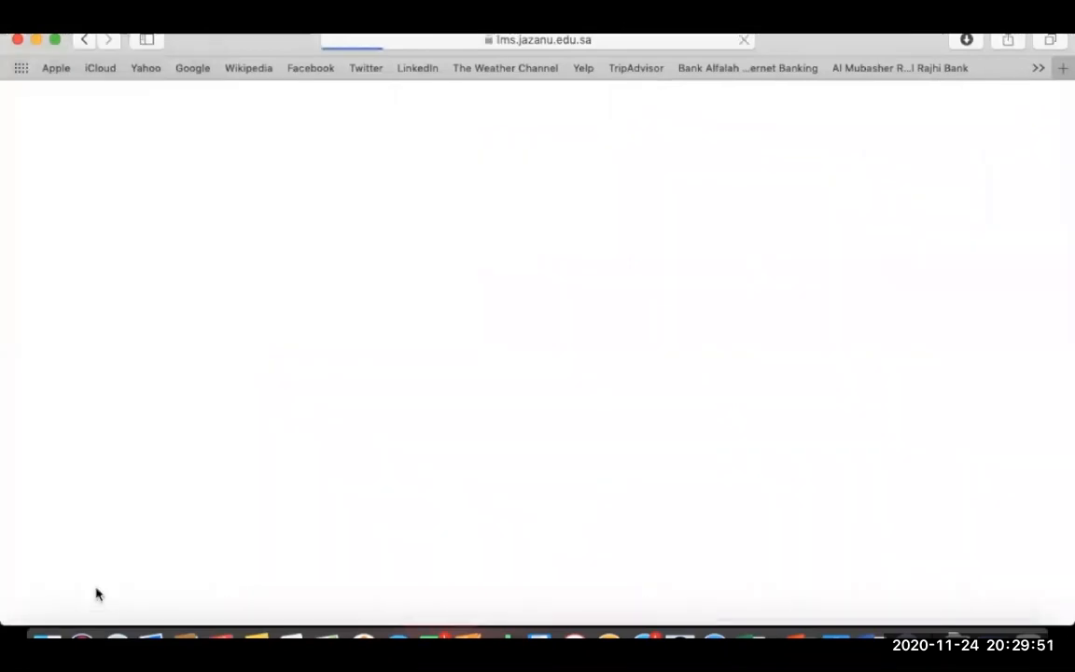
pyautogui.scroll(-3, 280, 508)
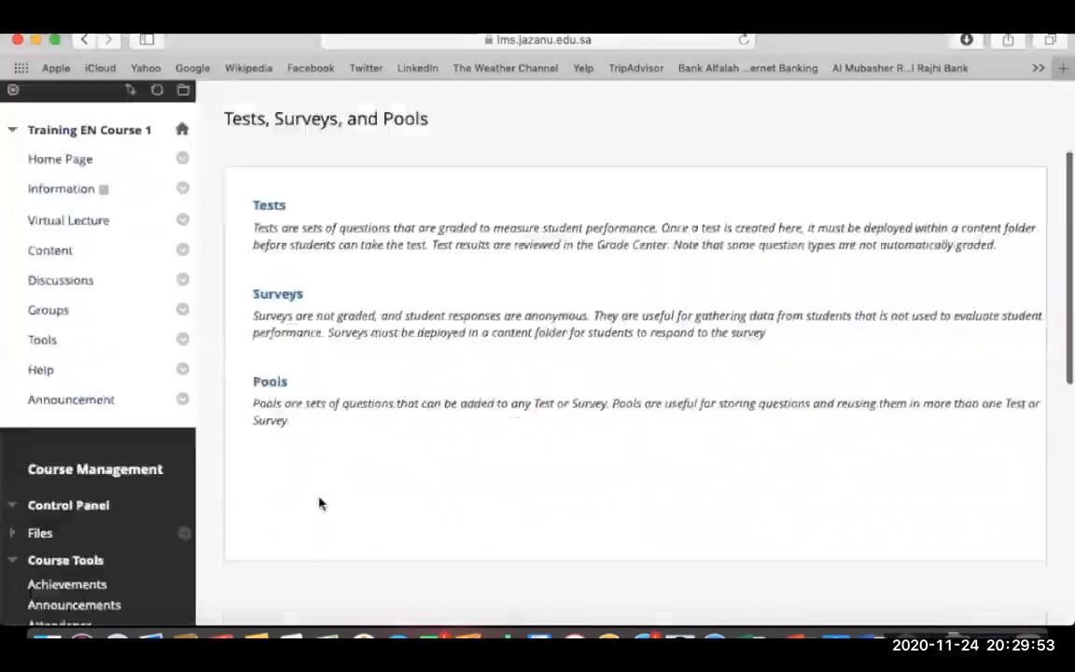
pyautogui.click(269, 381)
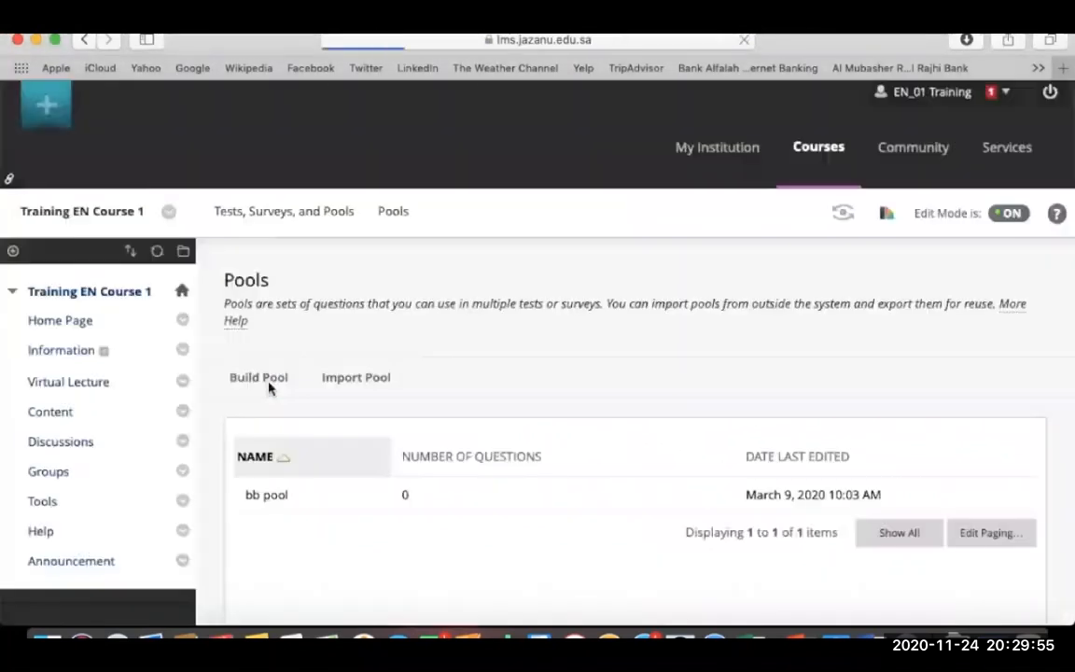
pyautogui.click(259, 378)
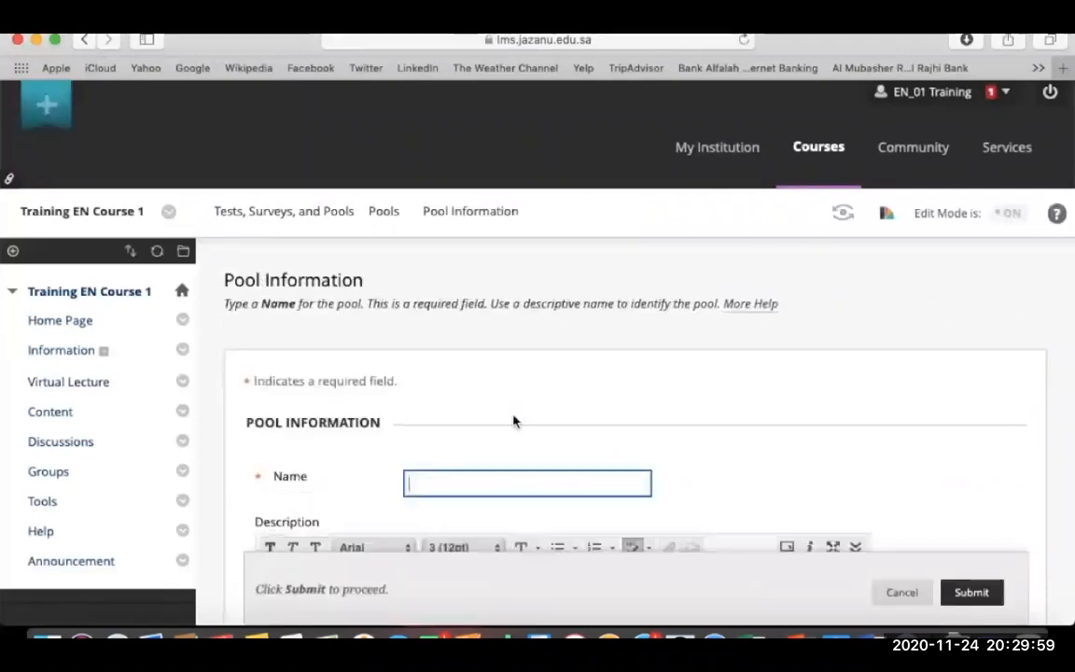
# Name the pool 'Blackboard Pool' and submit it.
pyautogui.scroll(-5, 513, 420)
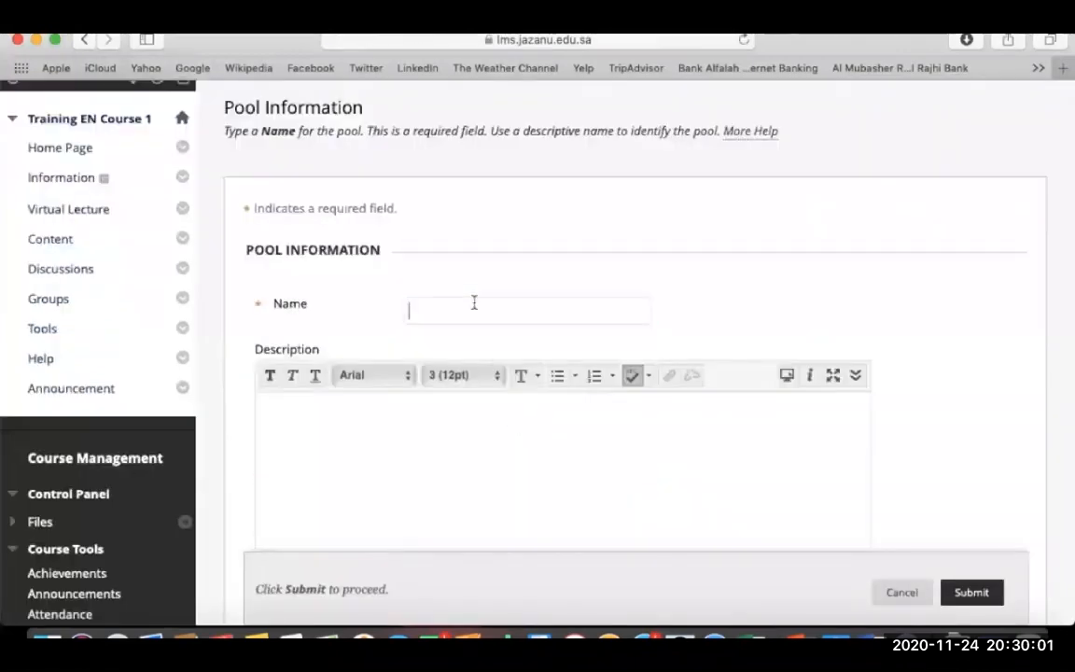
pyautogui.write('Blackboard Pool')
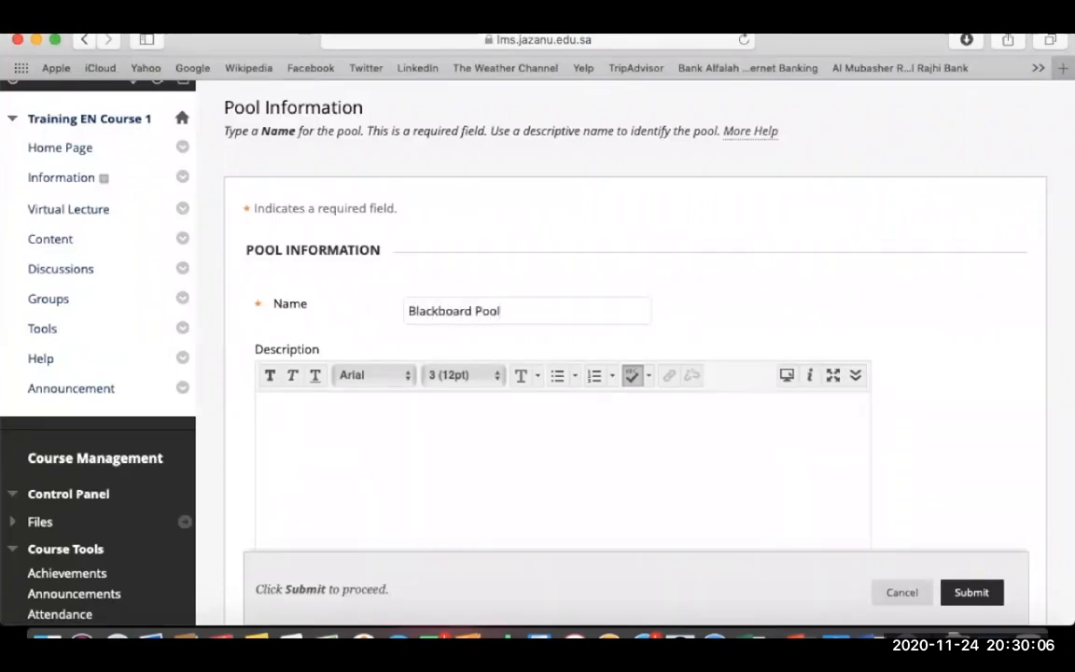
pyautogui.click(586, 425)
pyautogui.scroll(-5, 691, 351)
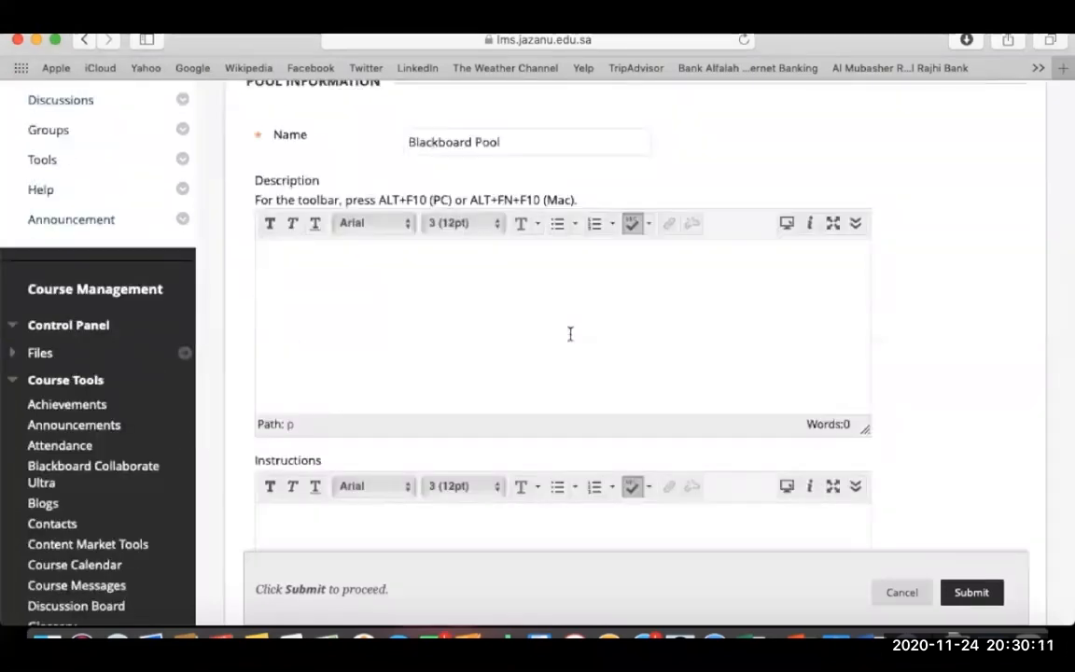
pyautogui.scroll(-5, 915, 372)
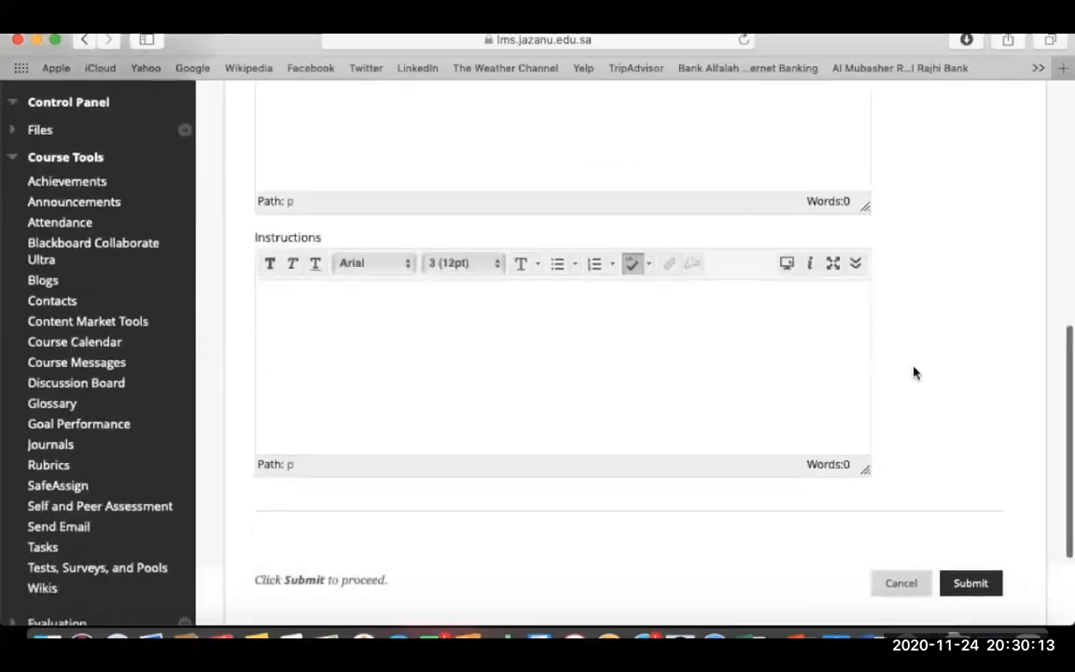
pyautogui.click(965, 583)
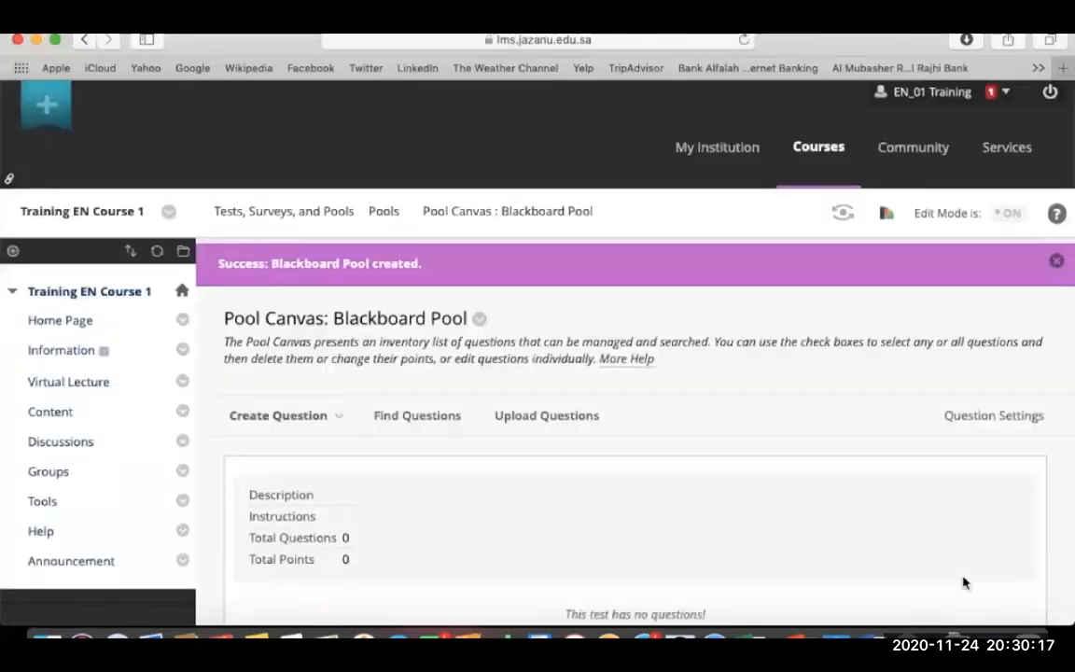
# Add a Fill in the Blank question titled 'Fill in the blank.' reading 'Blackboard is best _____'.
pyautogui.click(293, 425)
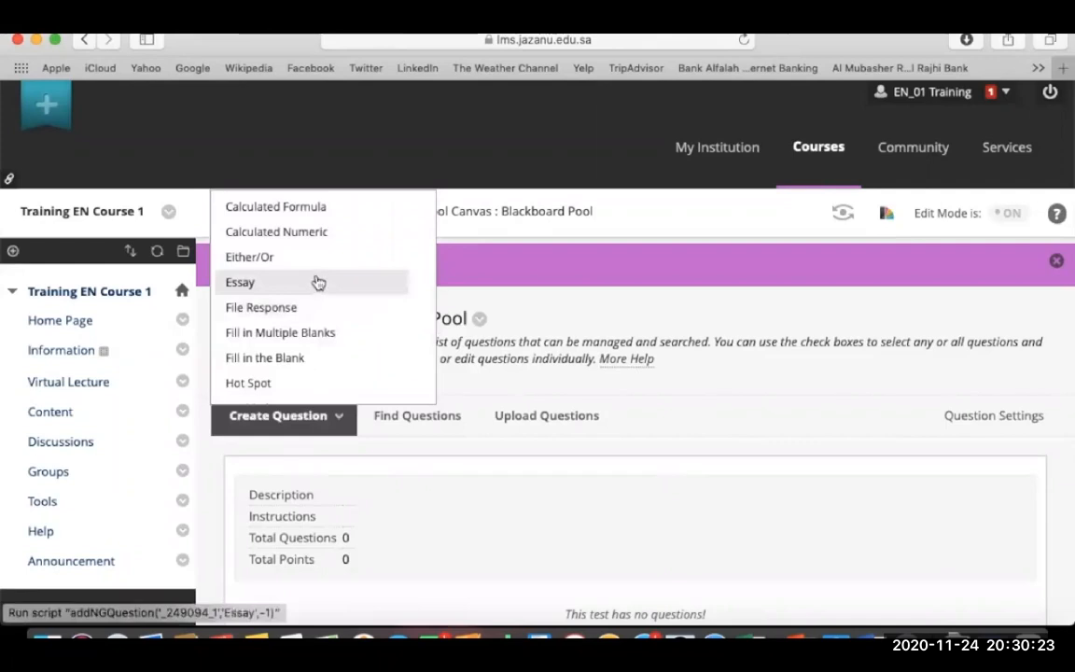
pyautogui.click(293, 361)
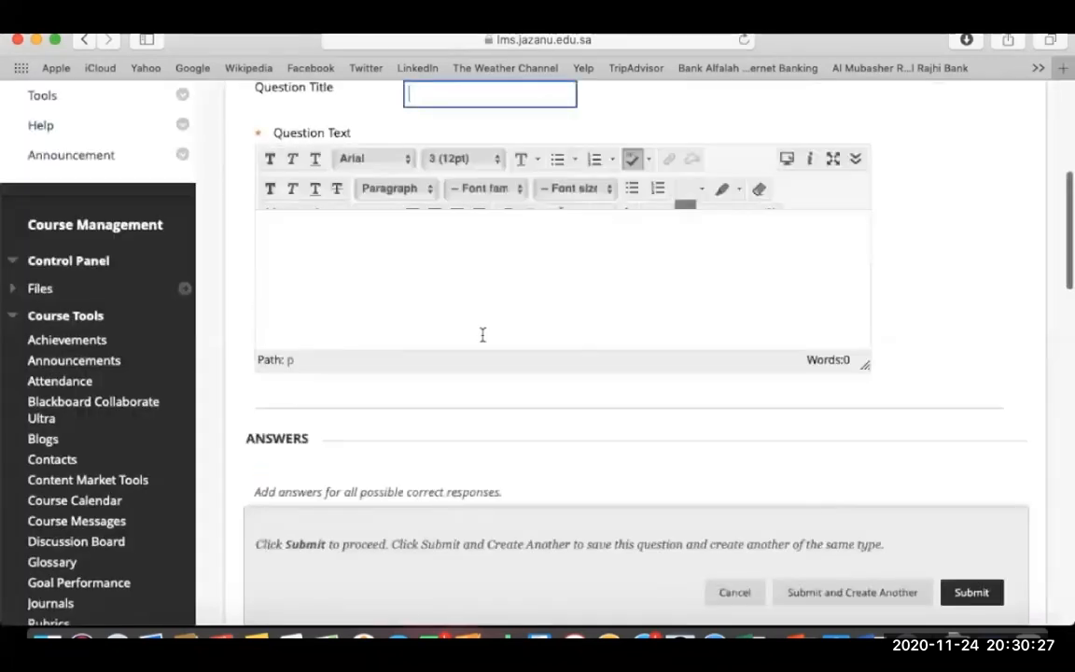
pyautogui.scroll(3, 467, 110)
pyautogui.click(449, 218)
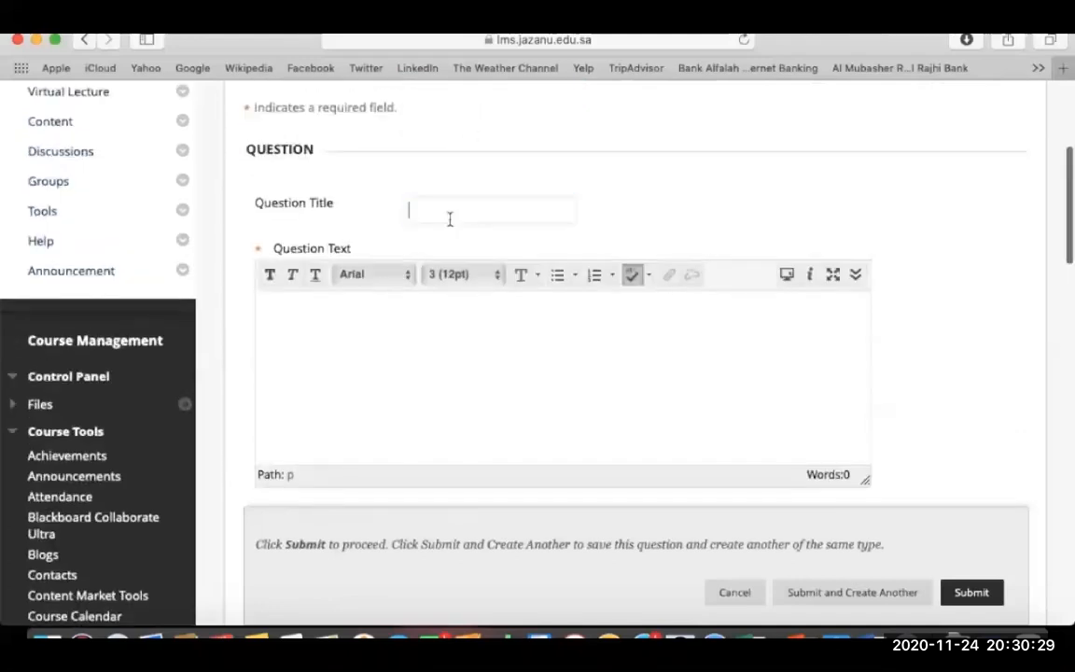
pyautogui.write('Fill in the ')
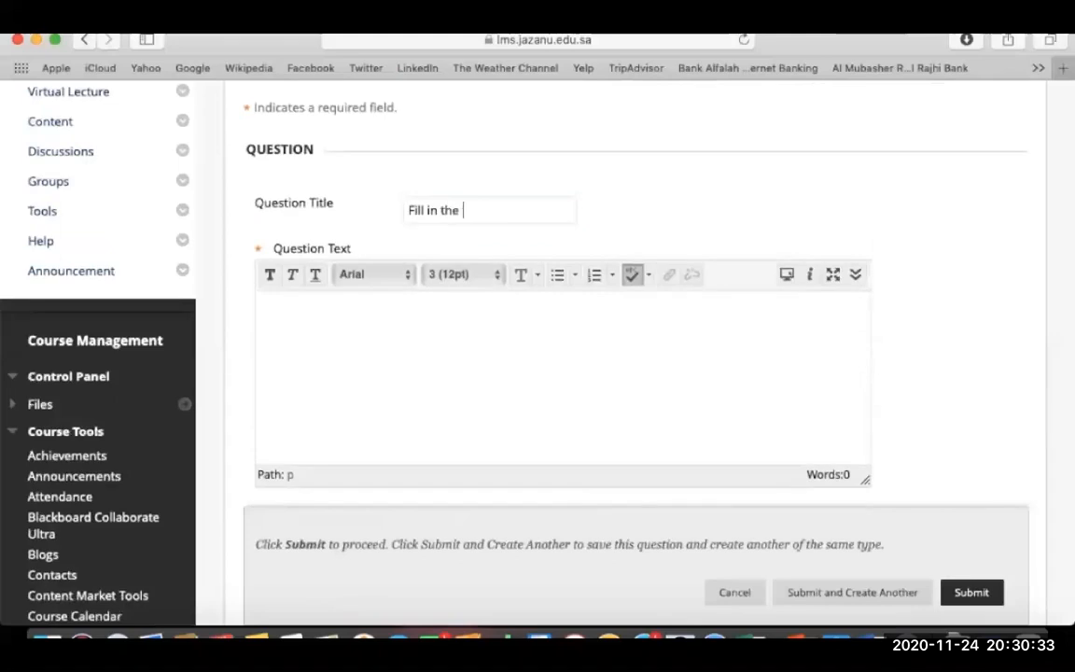
pyautogui.write('blank.')
pyautogui.click(530, 400)
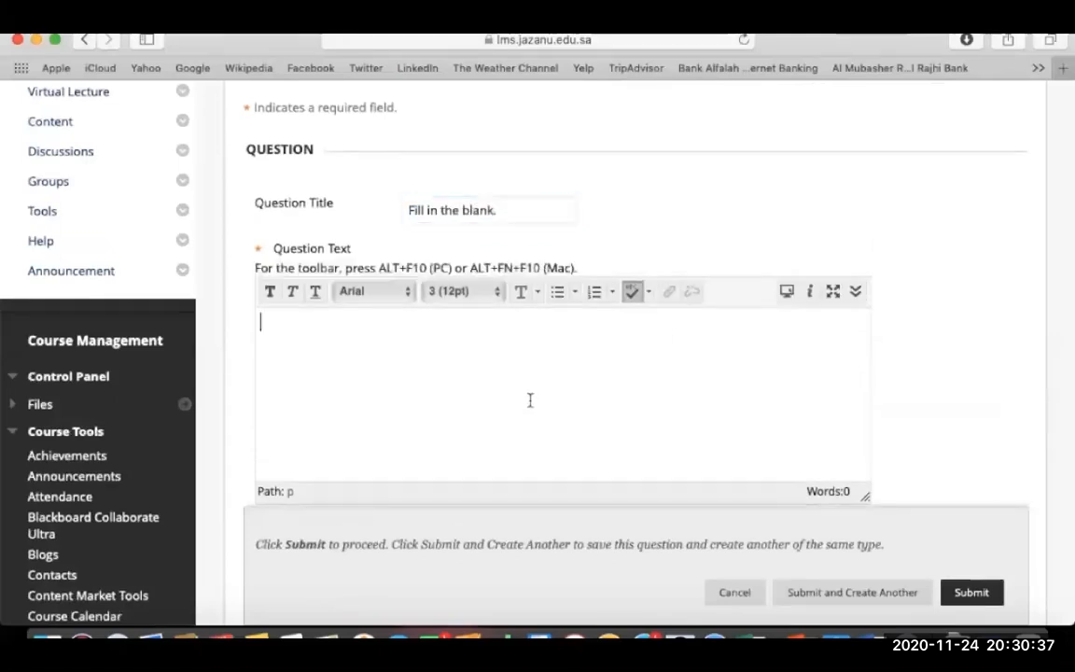
pyautogui.write('Blackboar')
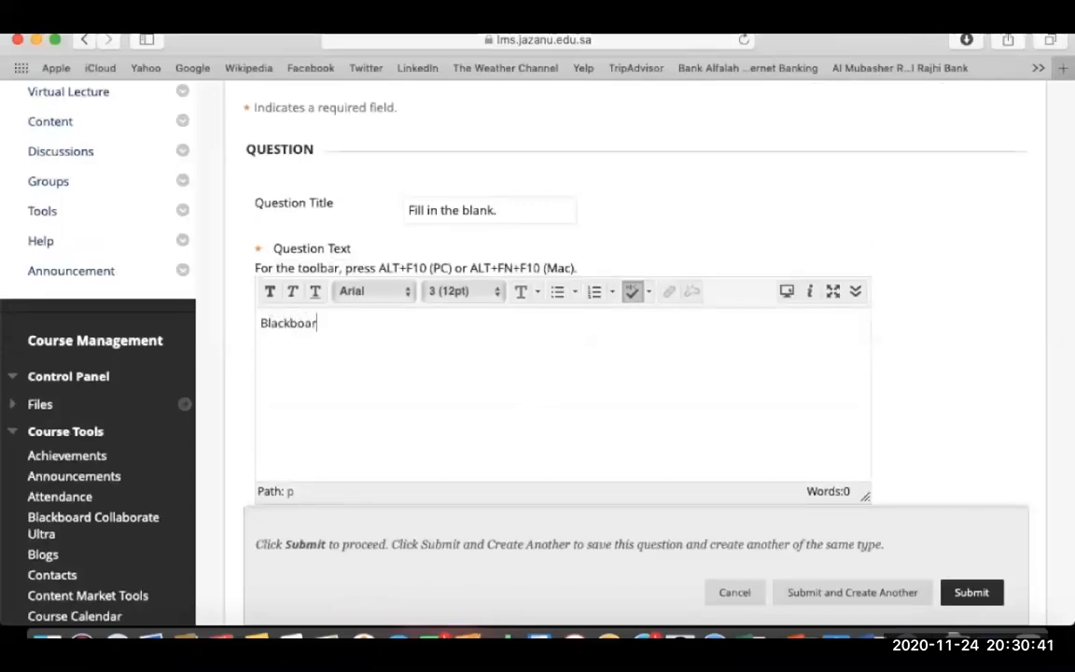
pyautogui.write('d is b')
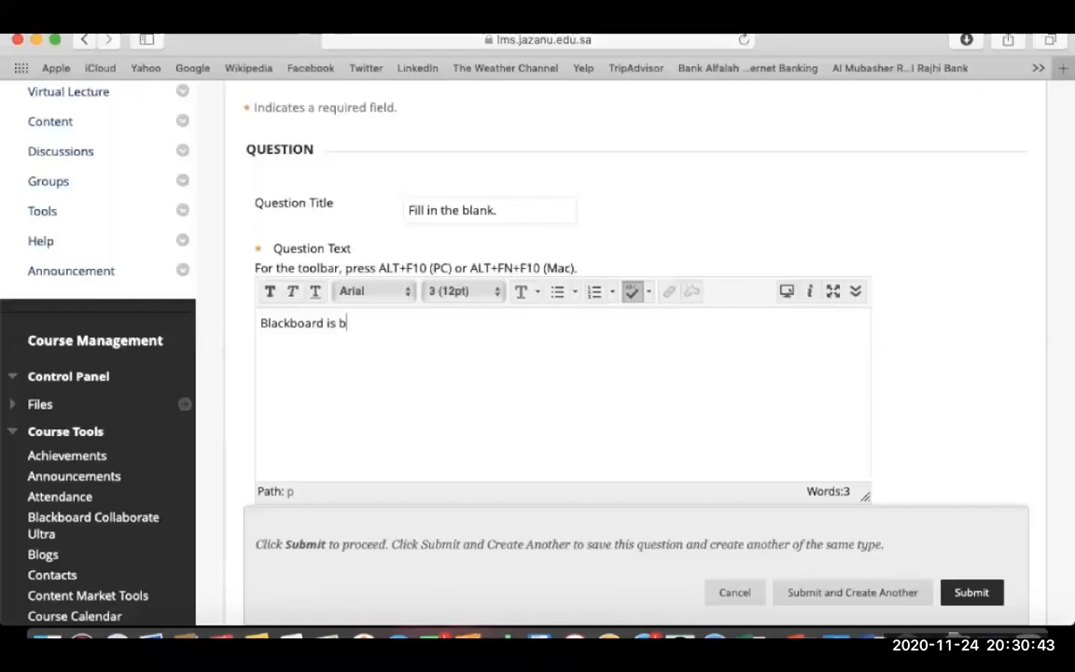
pyautogui.write('est ____________________ .')
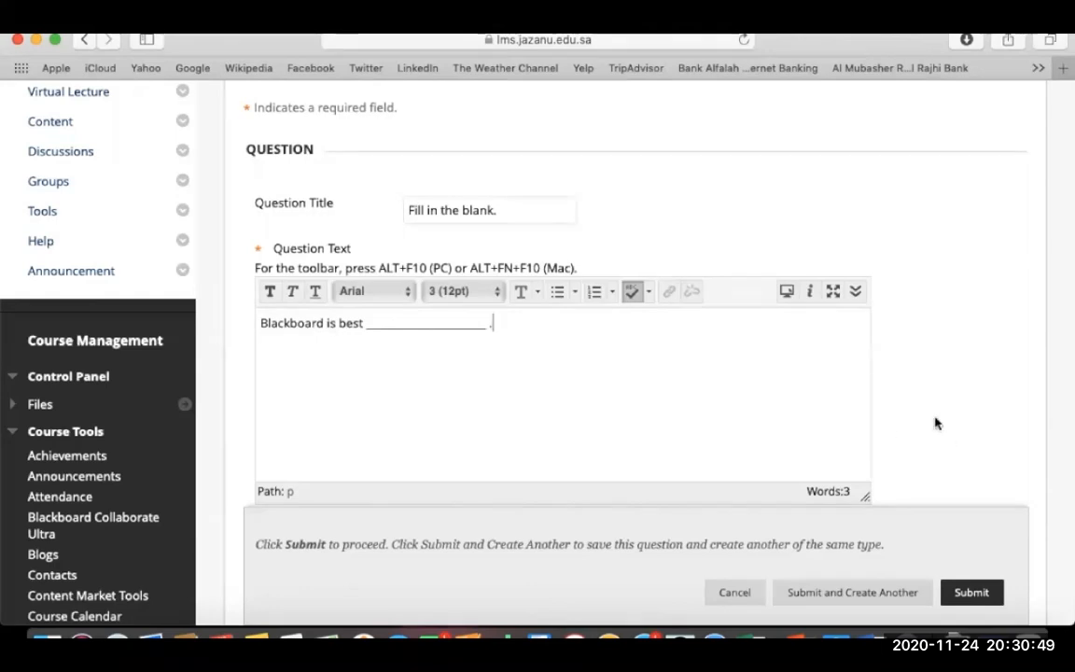
pyautogui.scroll(-4, 936, 422)
pyautogui.scroll(-5, 936, 422)
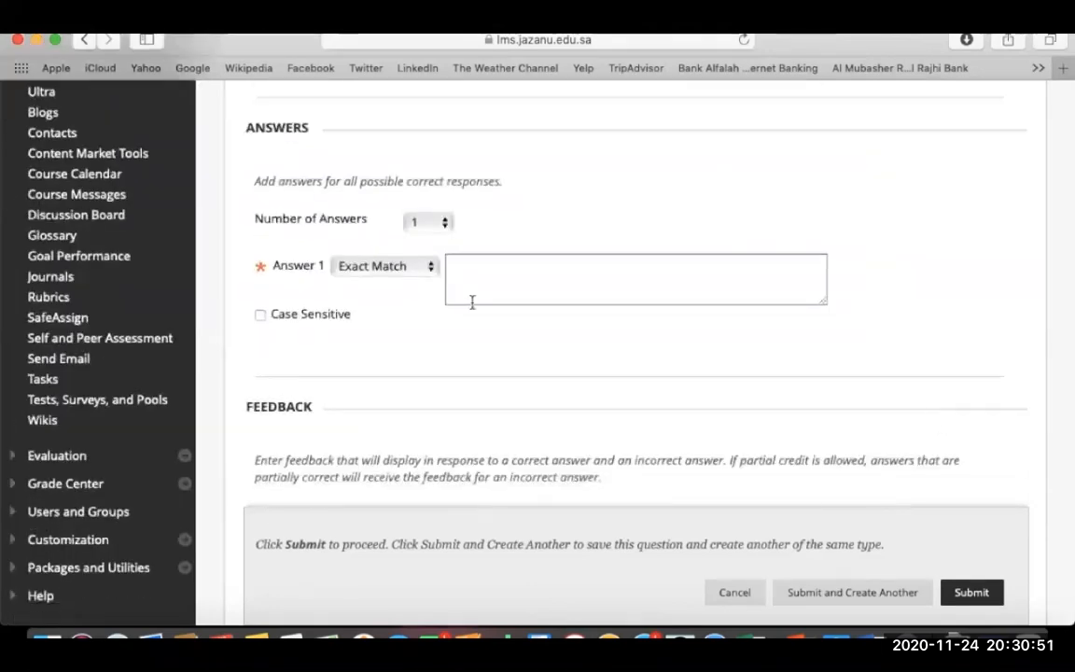
# Keep one Exact Match answer and set it to 'LMS', case sensitive.
pyautogui.click(427, 221)
pyautogui.click(421, 221)
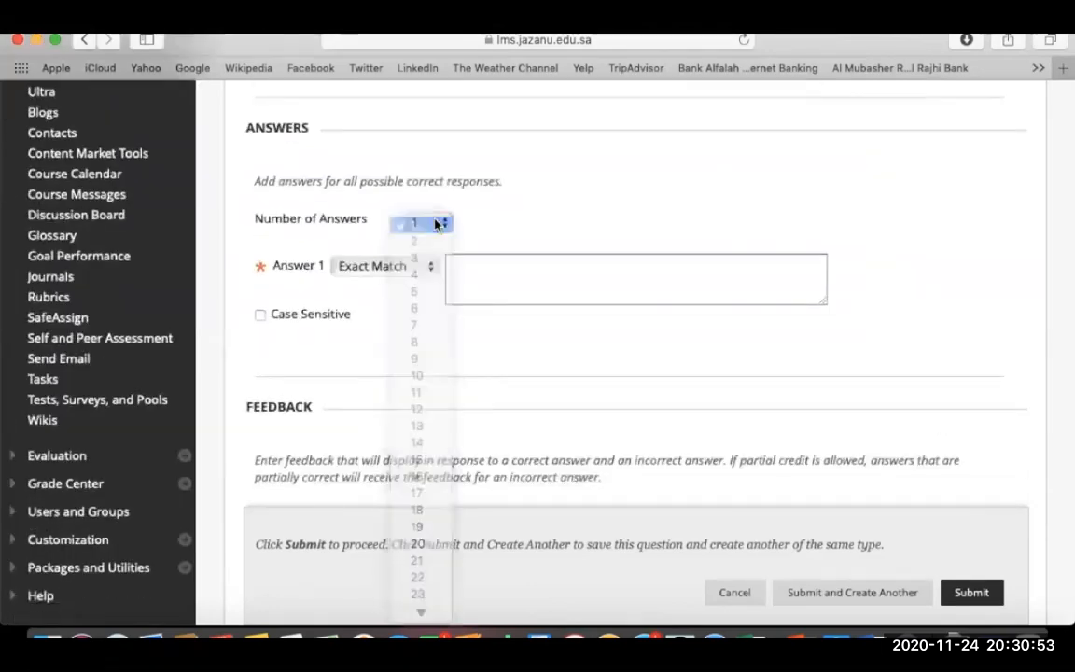
pyautogui.click(421, 269)
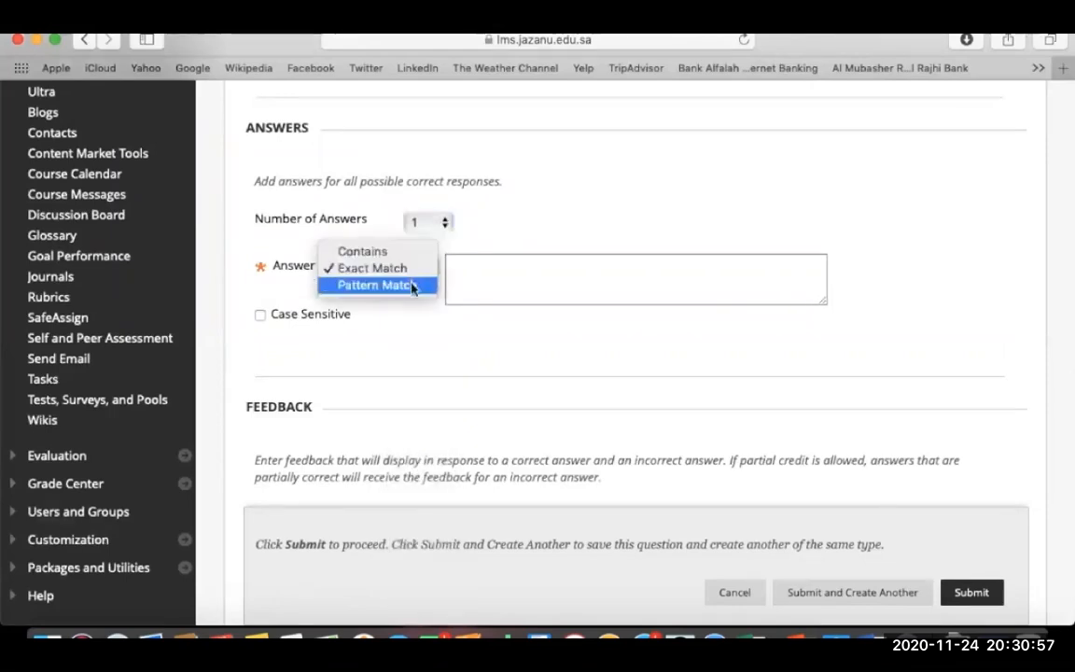
pyautogui.click(407, 270)
pyautogui.click(469, 278)
pyautogui.write('LMS')
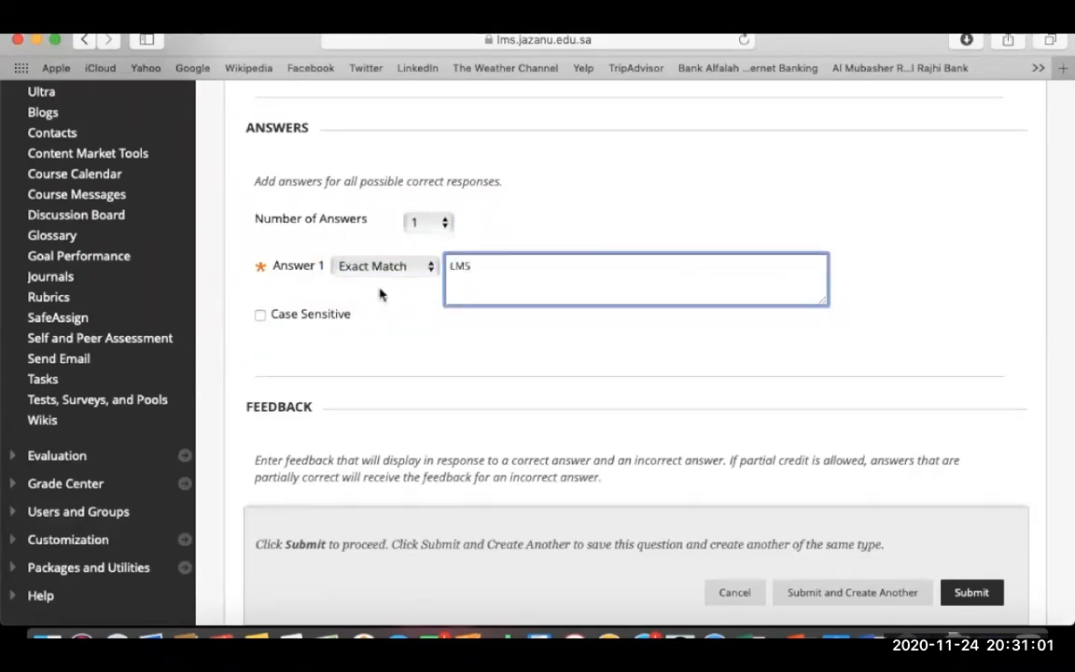
pyautogui.click(261, 316)
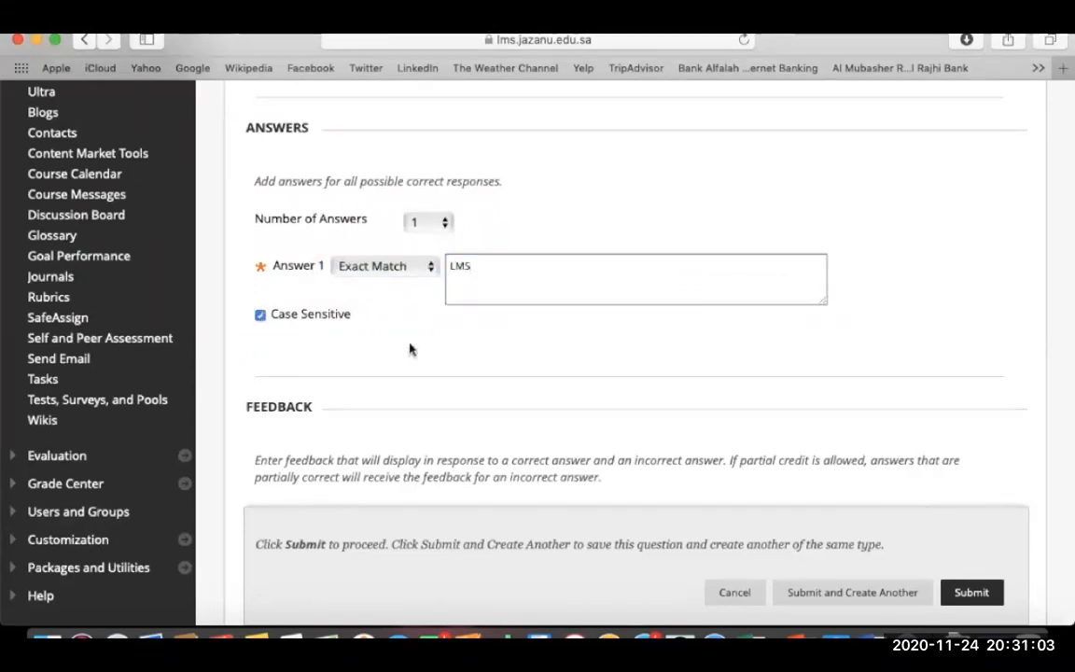
# Enter feedback 'Good!' for correct and 'Sorry!' for incorrect responses.
pyautogui.scroll(-5, 409, 349)
pyautogui.scroll(2, 409, 349)
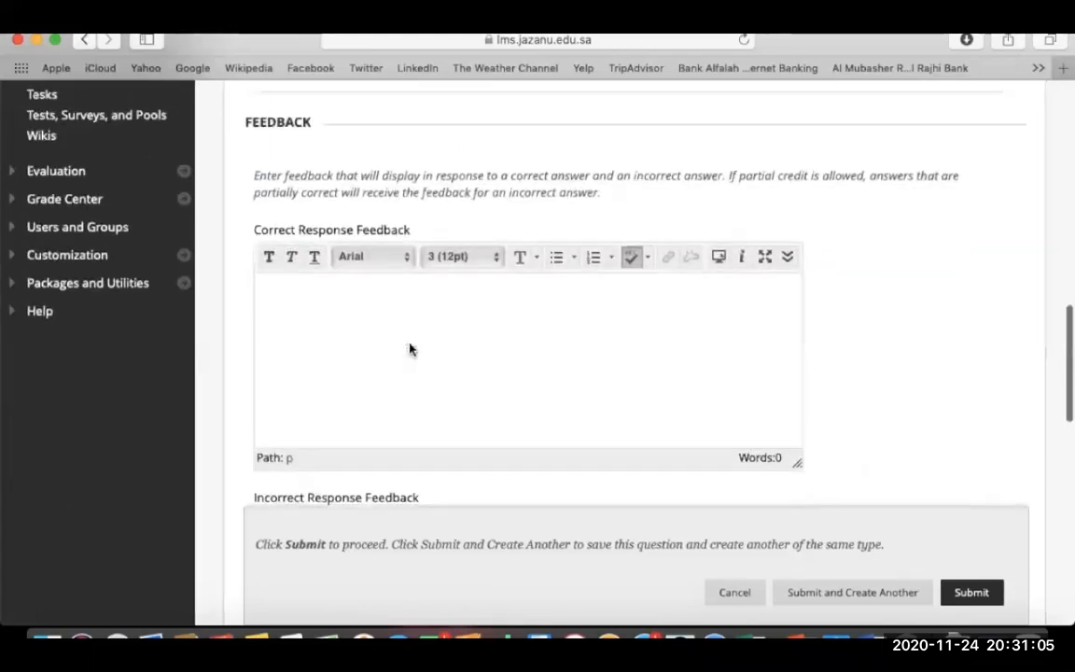
pyautogui.click(409, 343)
pyautogui.write('Good')
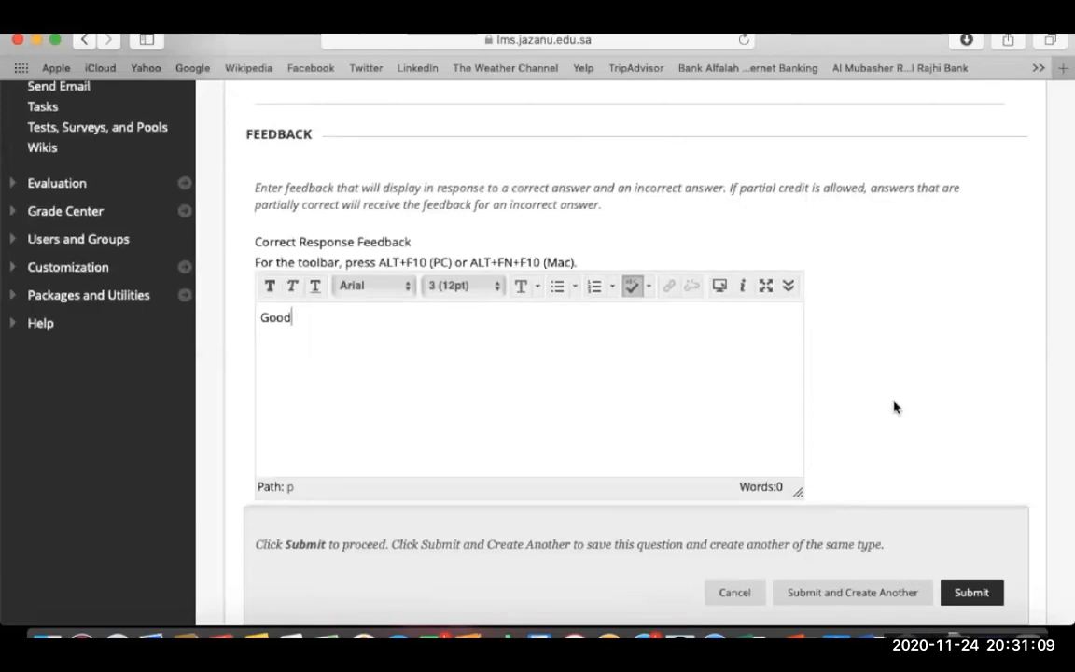
pyautogui.write('!')
pyautogui.scroll(-5, 835, 356)
pyautogui.click(610, 393)
pyautogui.write('Sorry!')
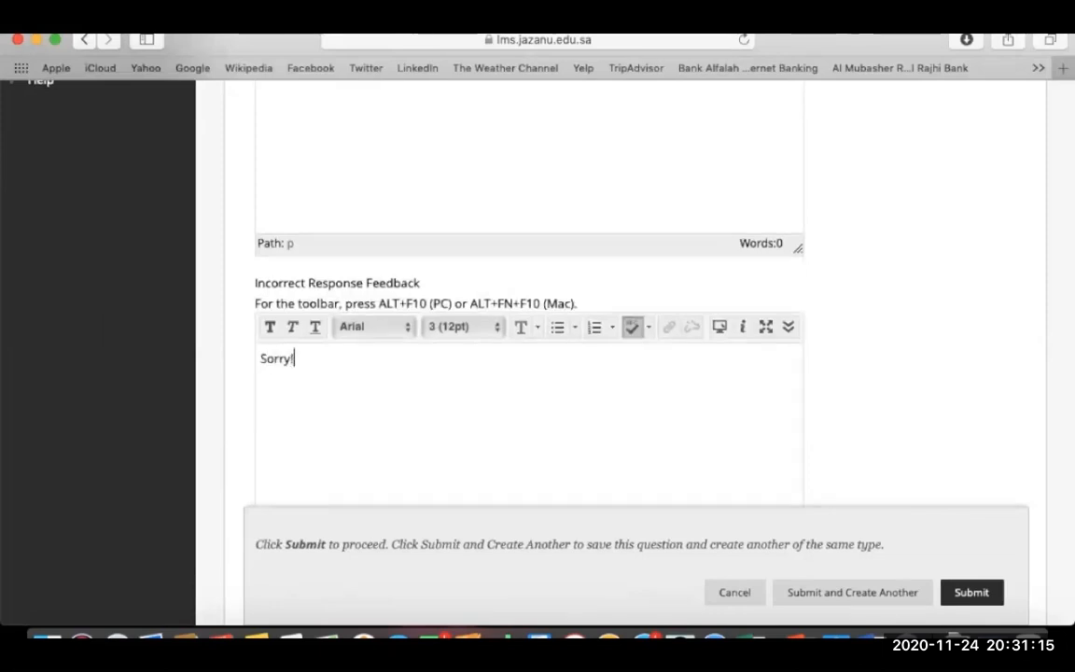
pyautogui.scroll(-8, 830, 388)
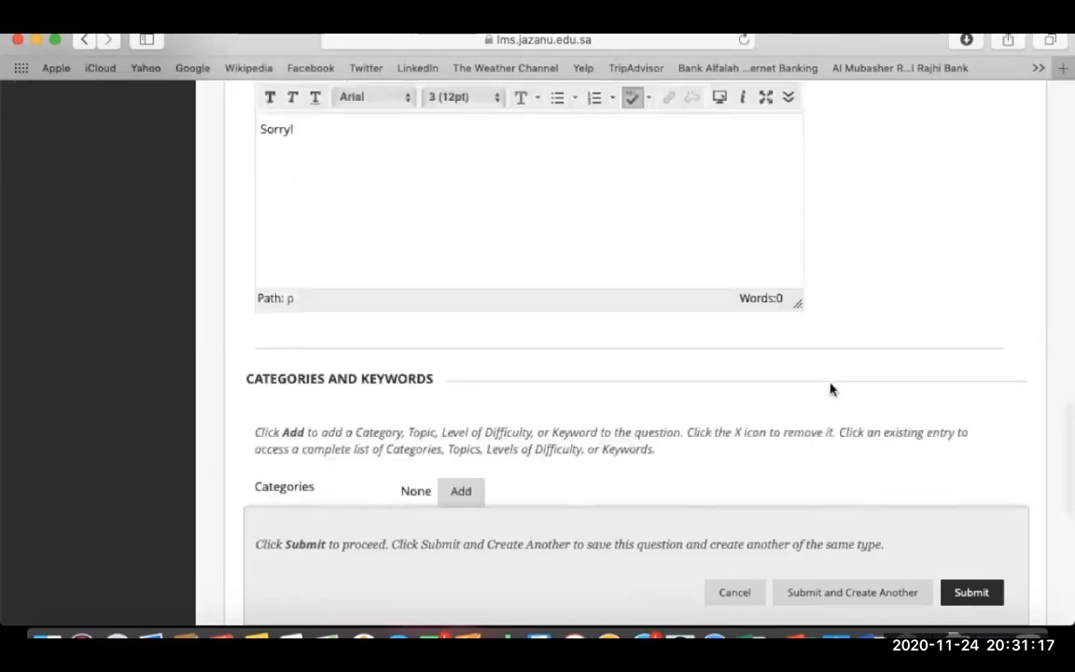
pyautogui.scroll(-1, 831, 389)
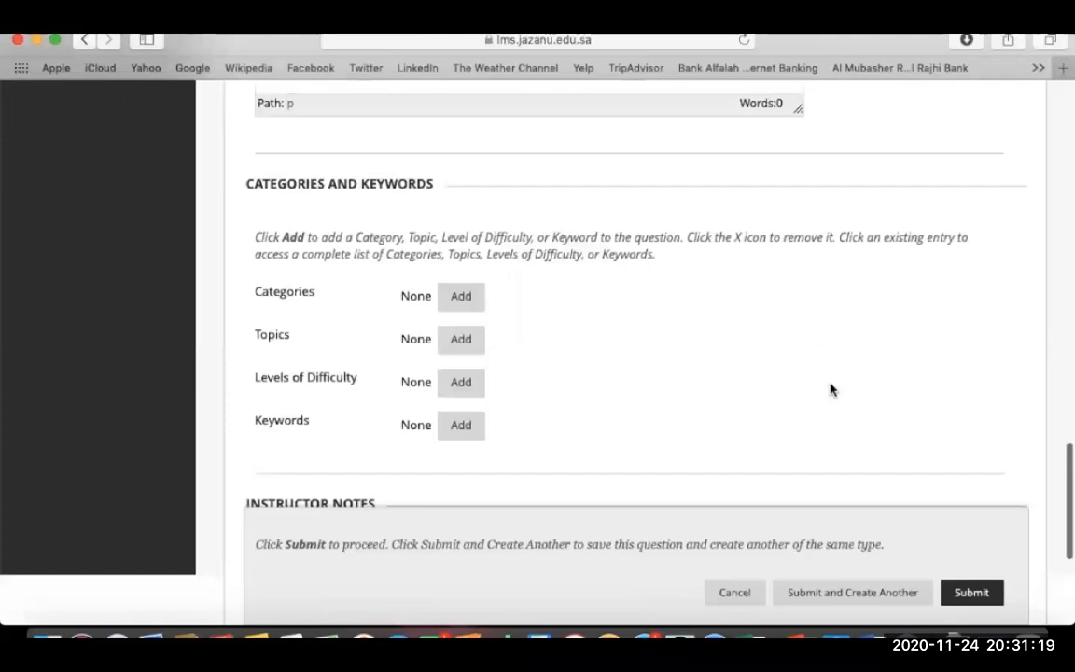
pyautogui.scroll(-2, 831, 389)
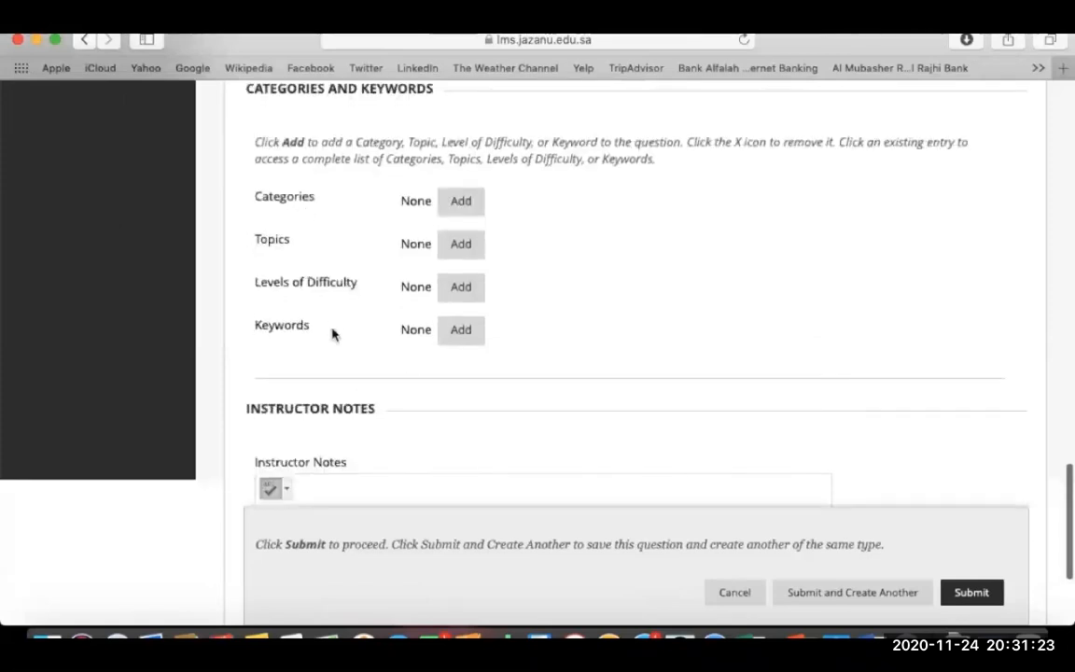
pyautogui.scroll(-3, 606, 363)
pyautogui.scroll(-2, 608, 362)
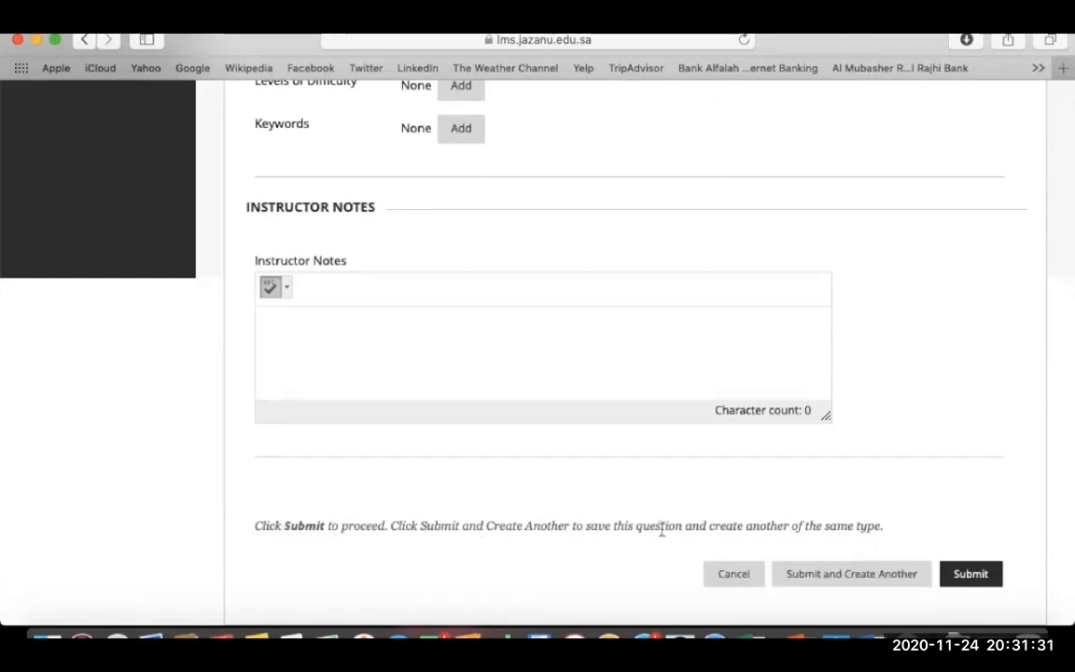
# Submit the Fill in the Blank question to the pool.
pyautogui.click(968, 573)
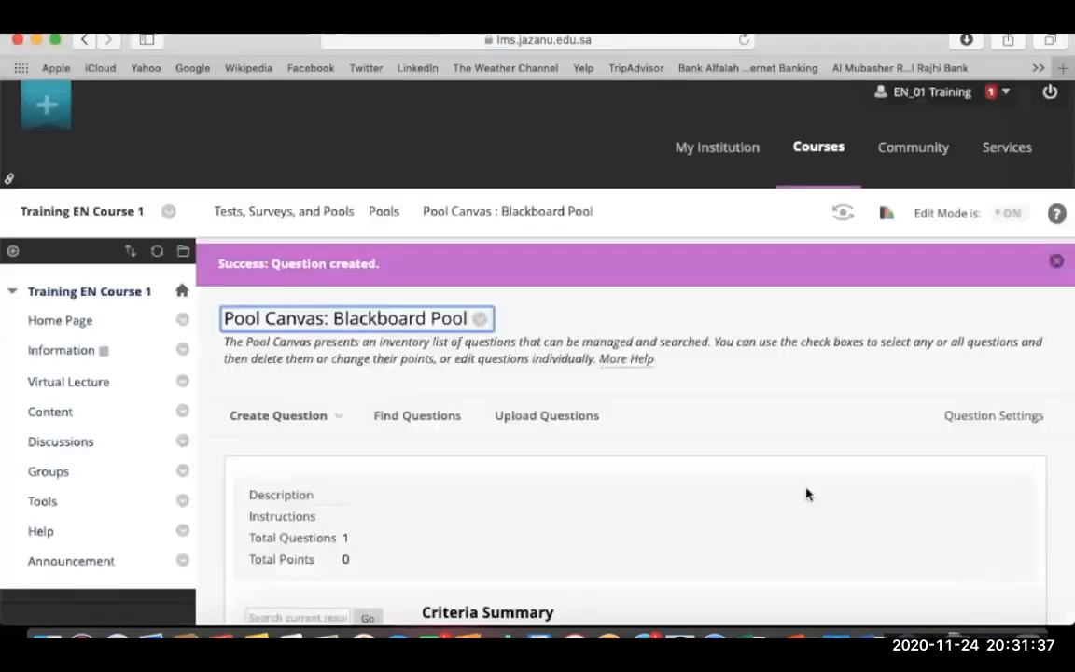
pyautogui.scroll(-3, 605, 473)
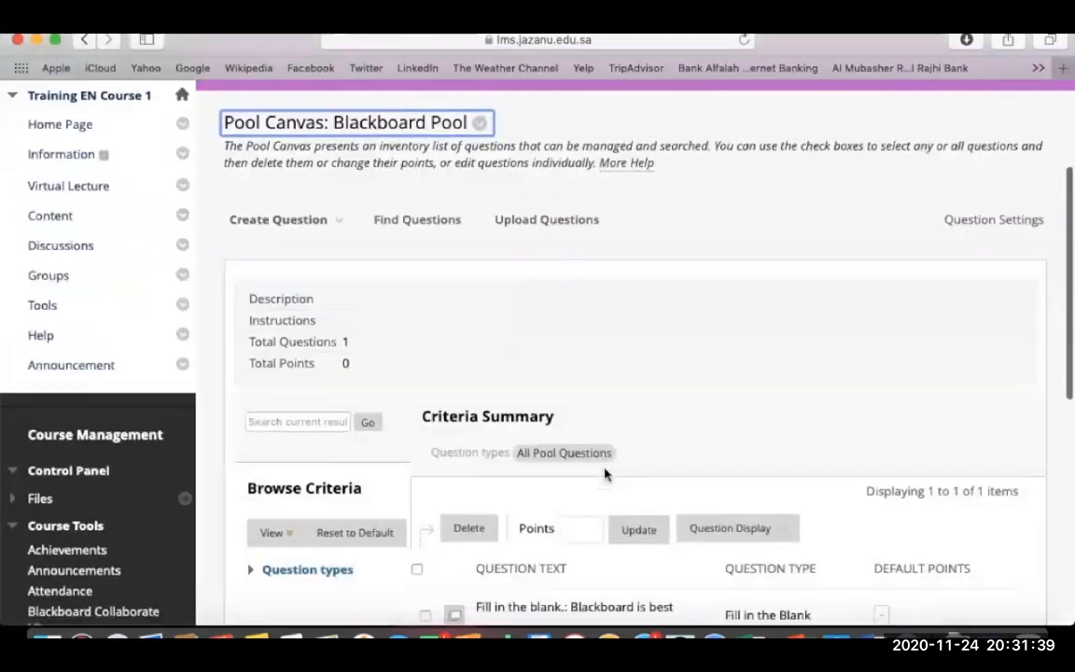
pyautogui.scroll(-3, 605, 473)
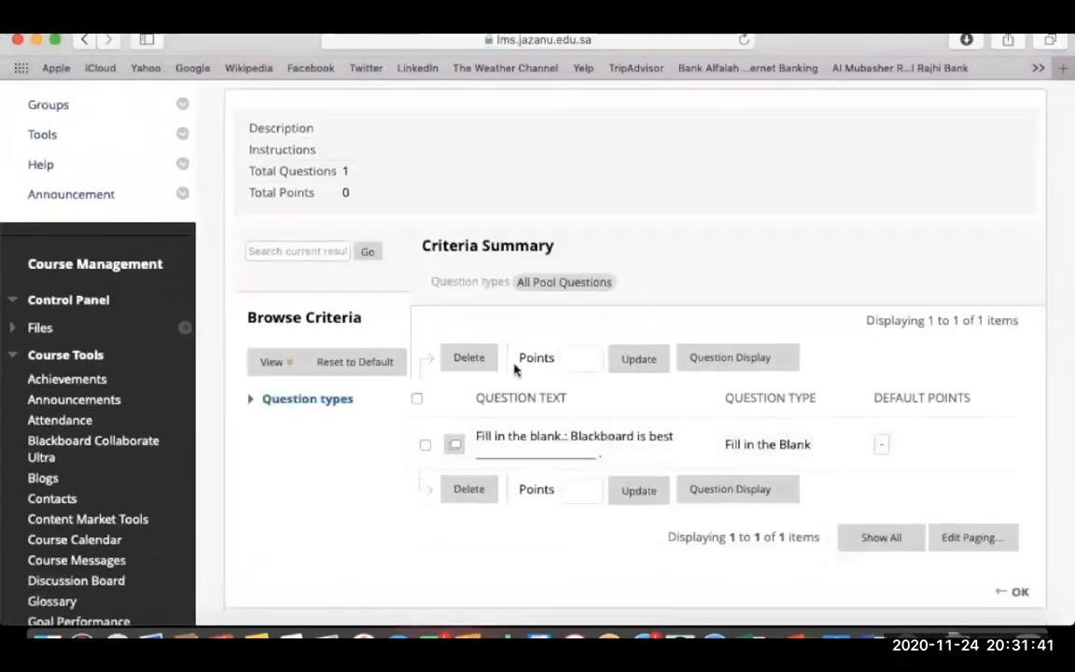
pyautogui.scroll(2, 353, 145)
# Create a Multiple Choice question titled 'Multiple Choices'.
pyautogui.click(352, 144)
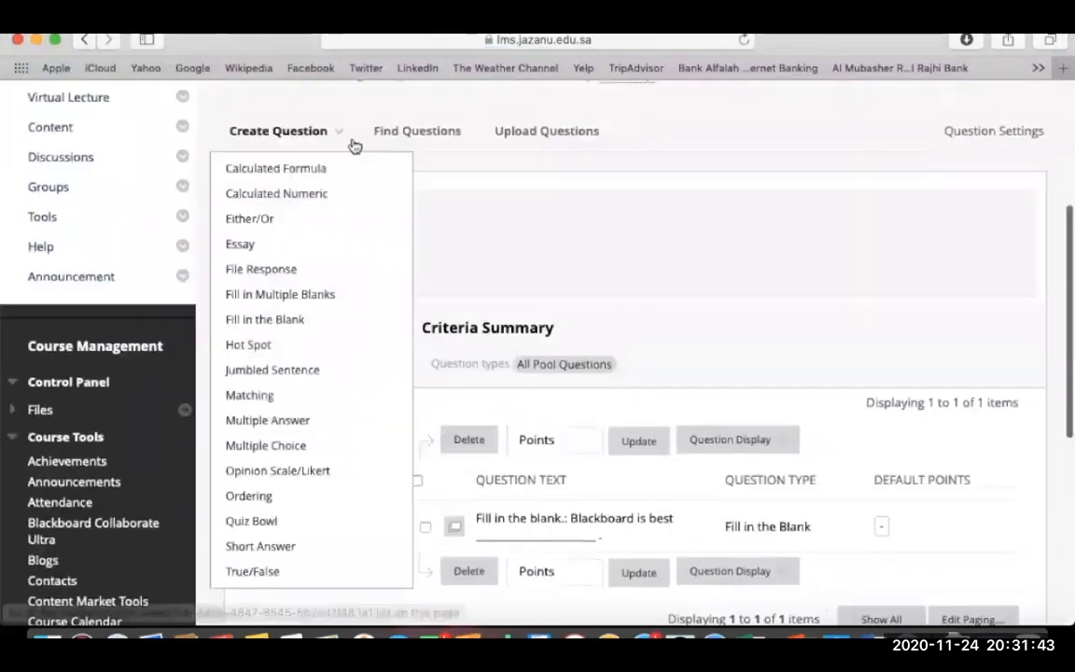
pyautogui.click(290, 448)
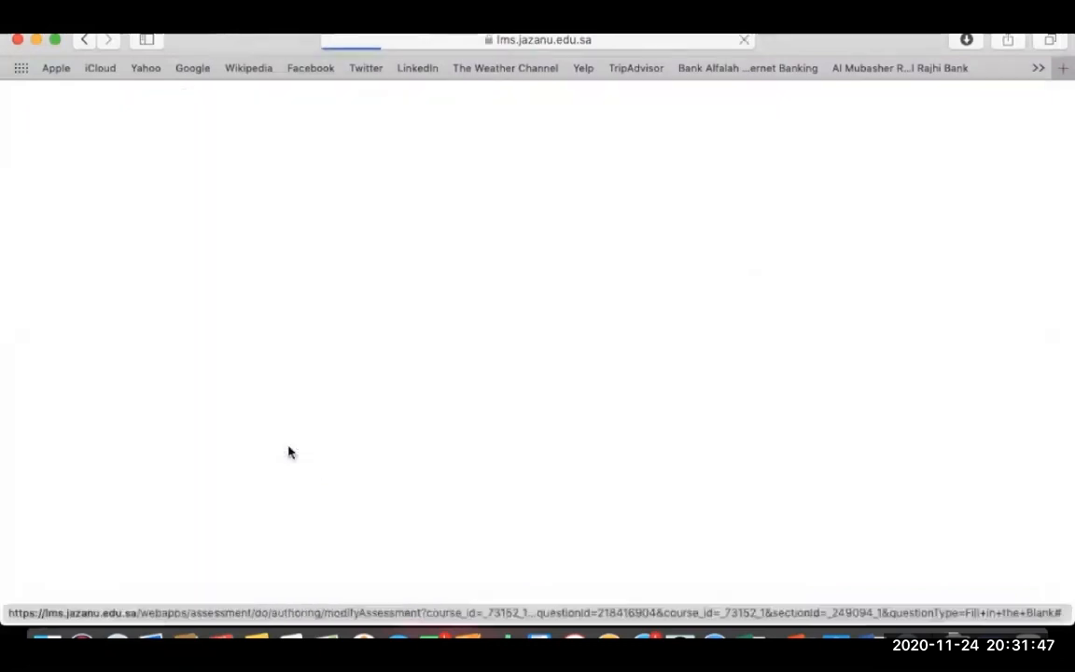
pyautogui.click(487, 230)
pyautogui.write('multiple Choices')
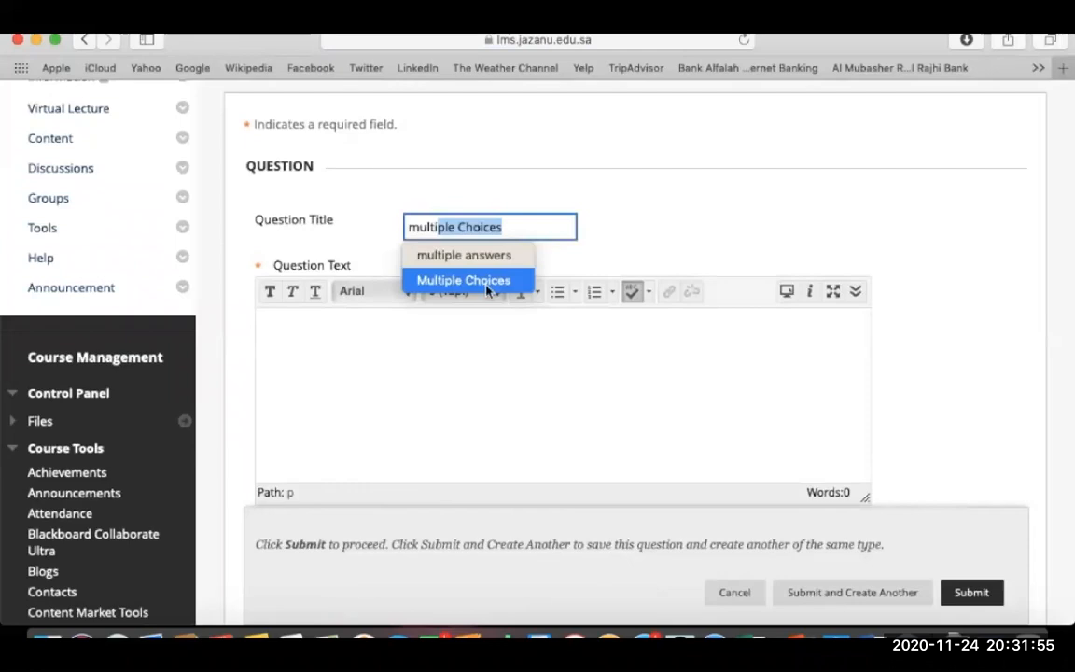
pyautogui.click(513, 230)
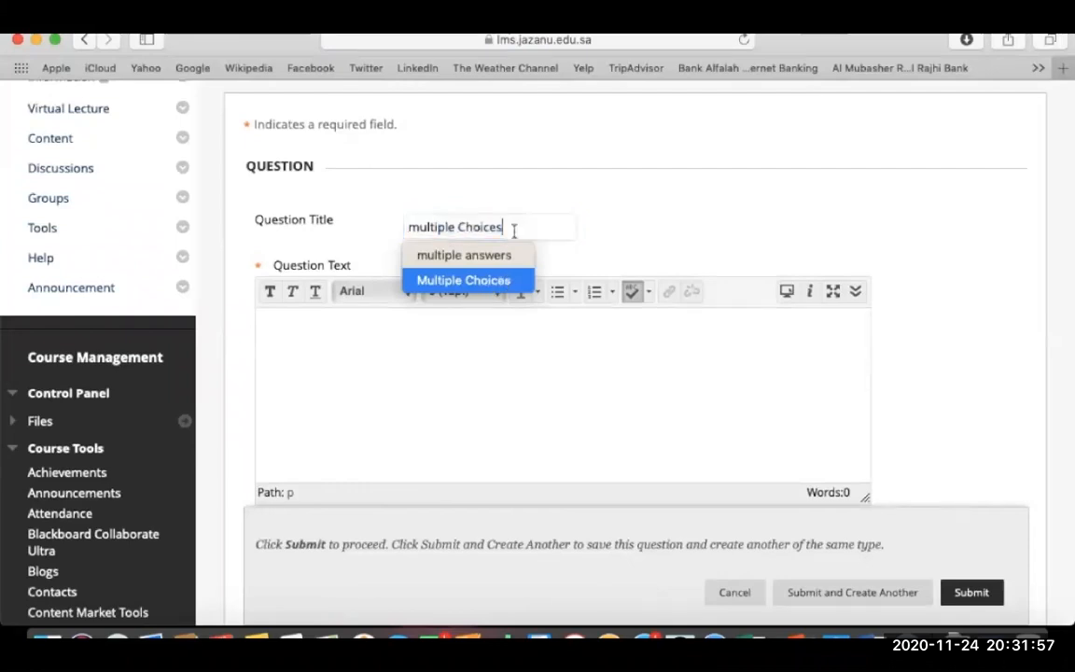
pyautogui.click(418, 227)
pyautogui.press('BackSpace')
pyautogui.write('M')
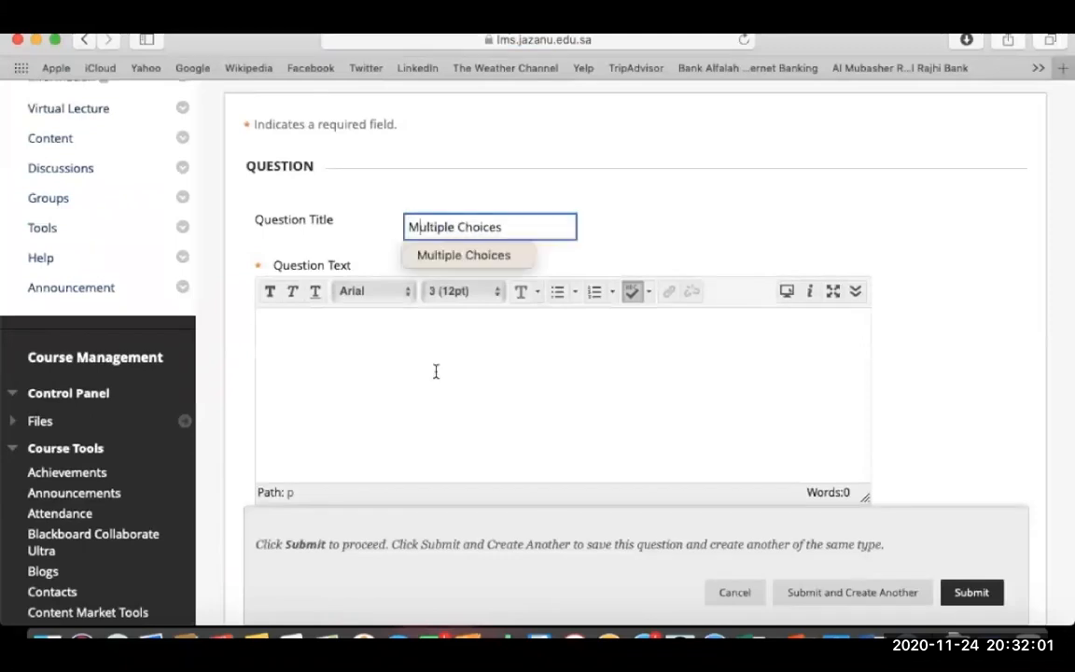
pyautogui.click(435, 371)
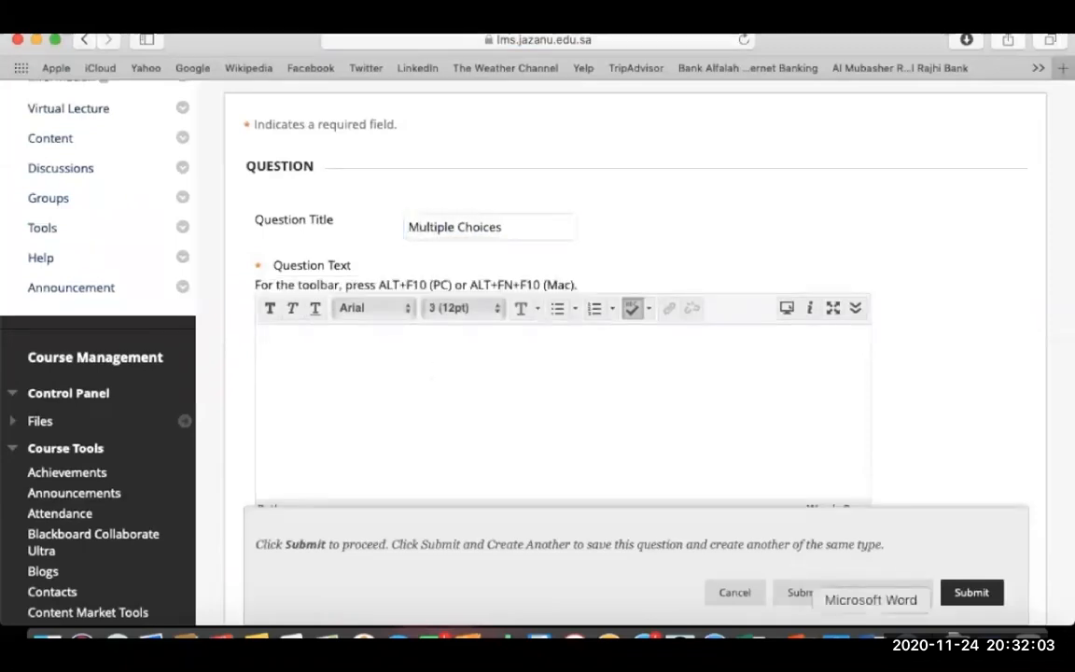
pyautogui.click(871, 640)
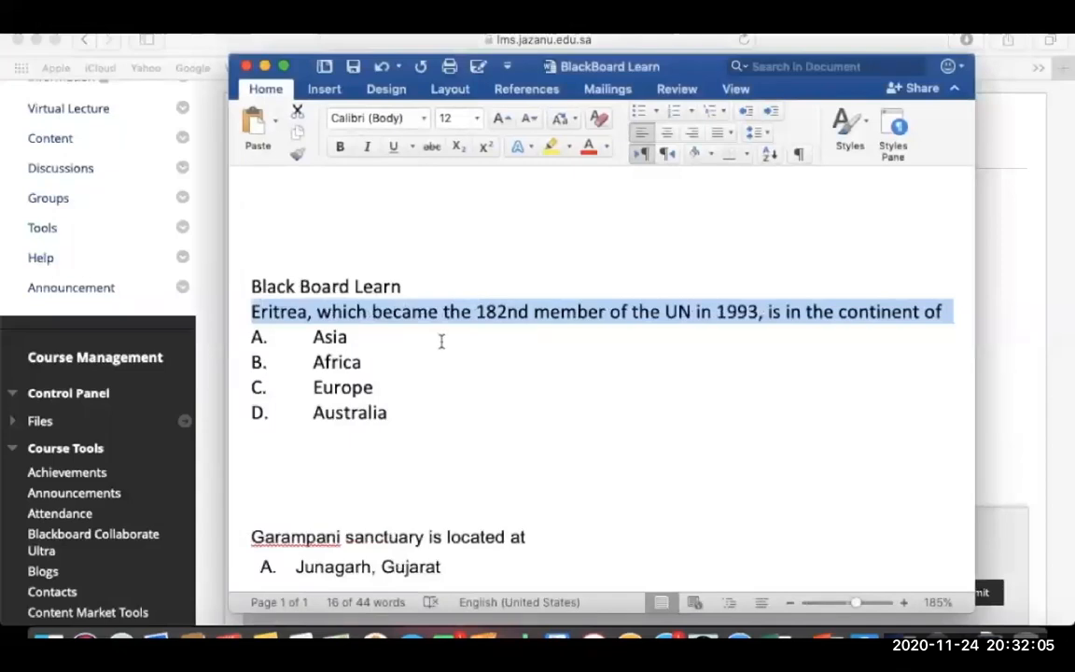
# Paste the Eritrea continent sentence from Word as the question text.
pyautogui.click(428, 313)
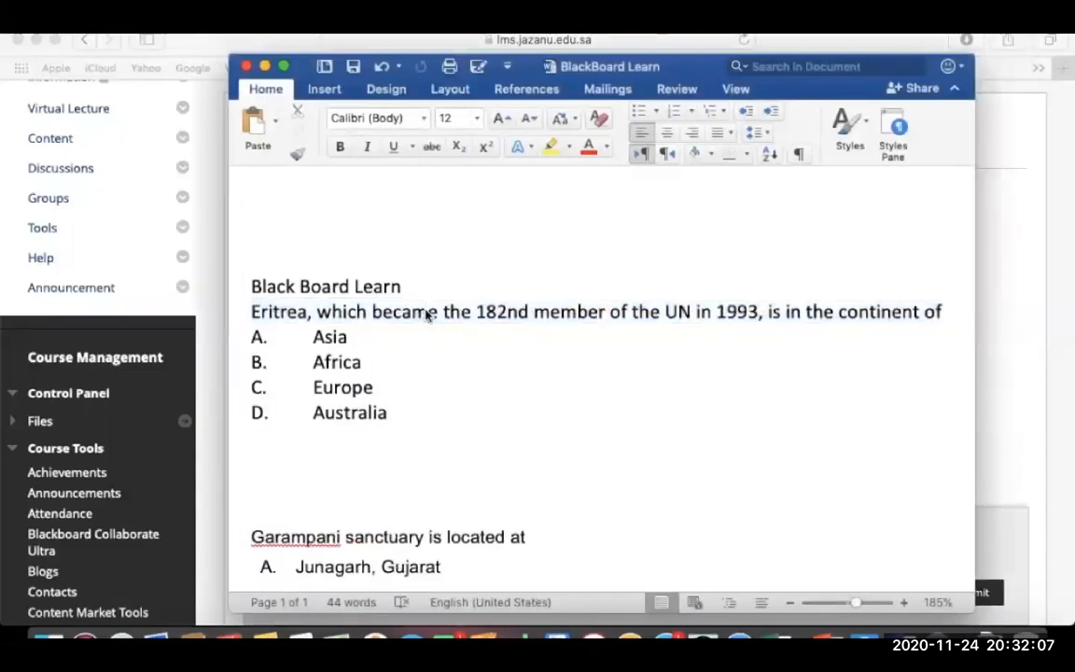
pyautogui.moveTo(252, 312); pyautogui.dragTo(957, 318)
pyautogui.press('super+c')
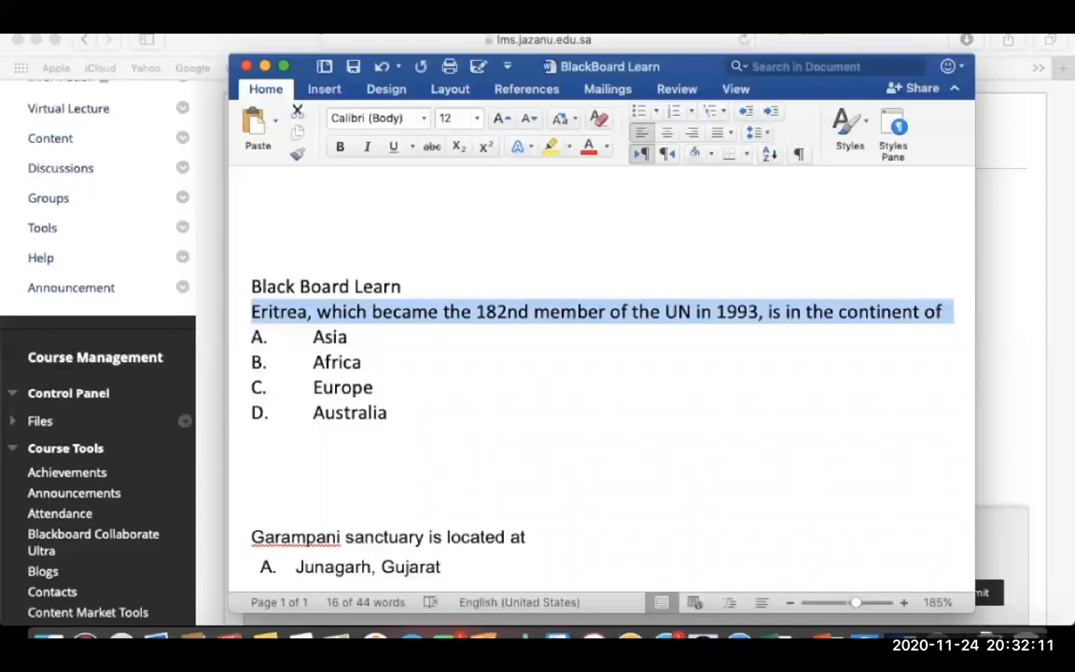
pyautogui.click(265, 66)
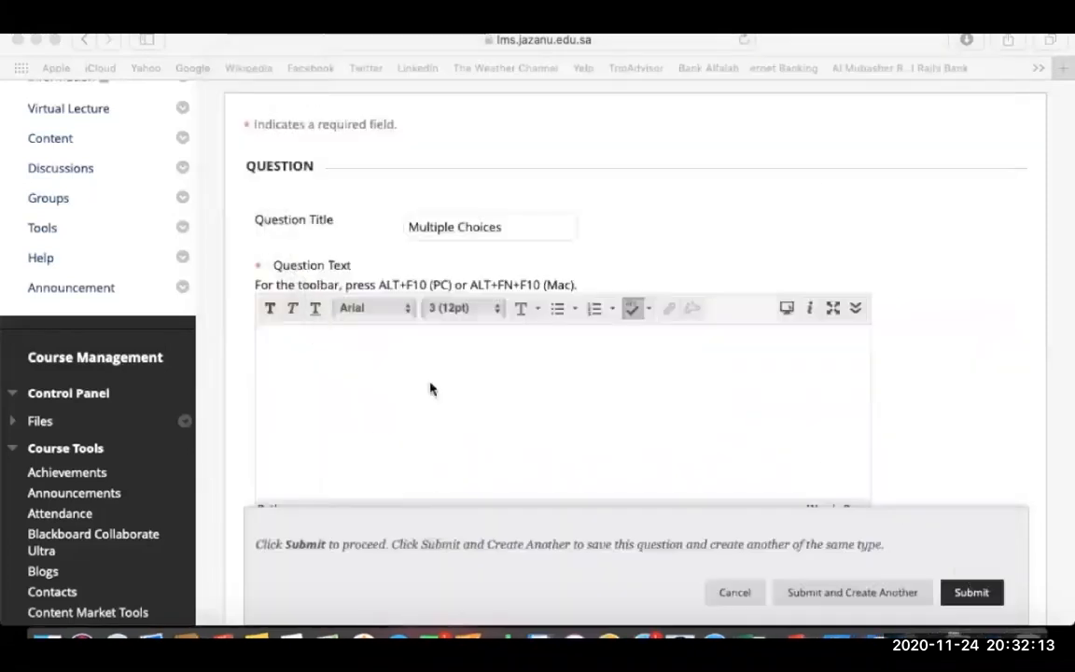
pyautogui.click(431, 382)
pyautogui.press('super+v')
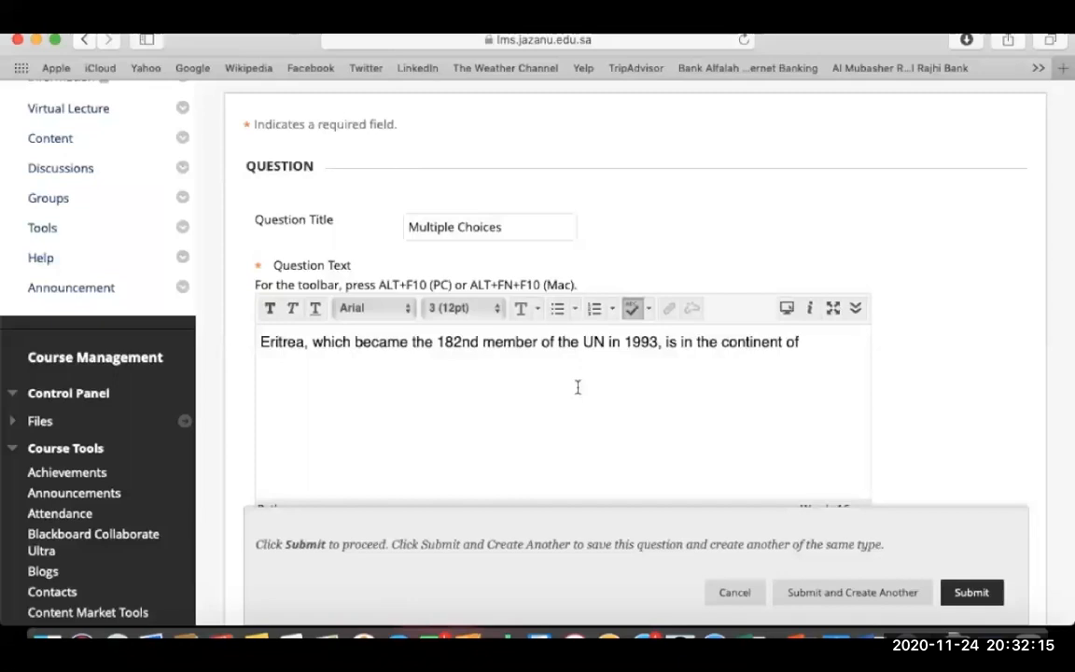
pyautogui.scroll(-10, 905, 429)
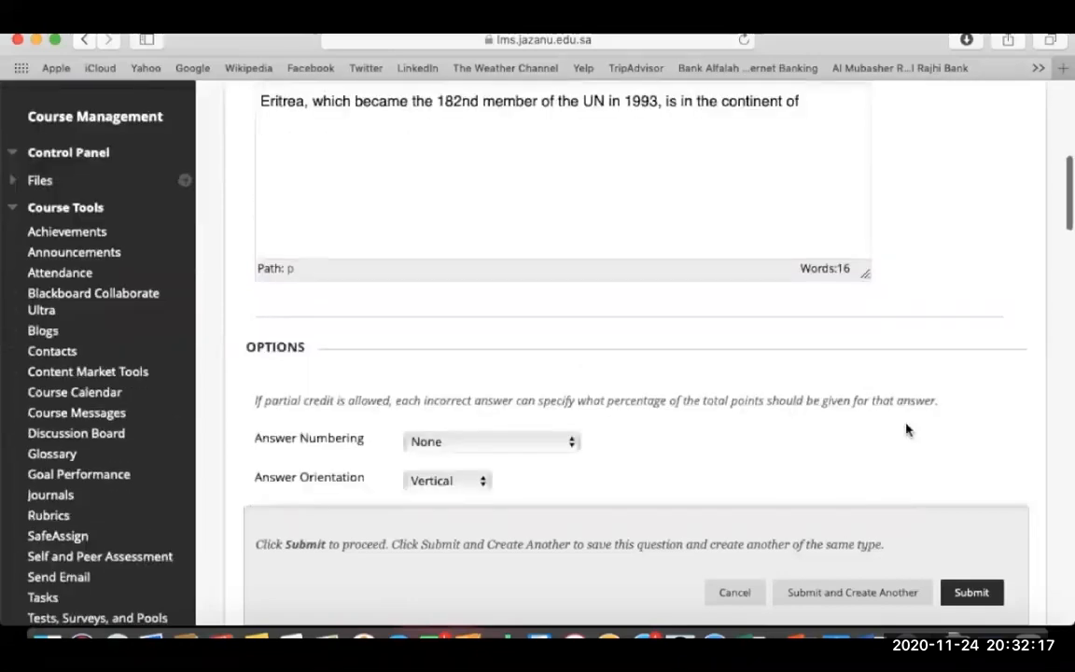
pyautogui.scroll(-3, 905, 429)
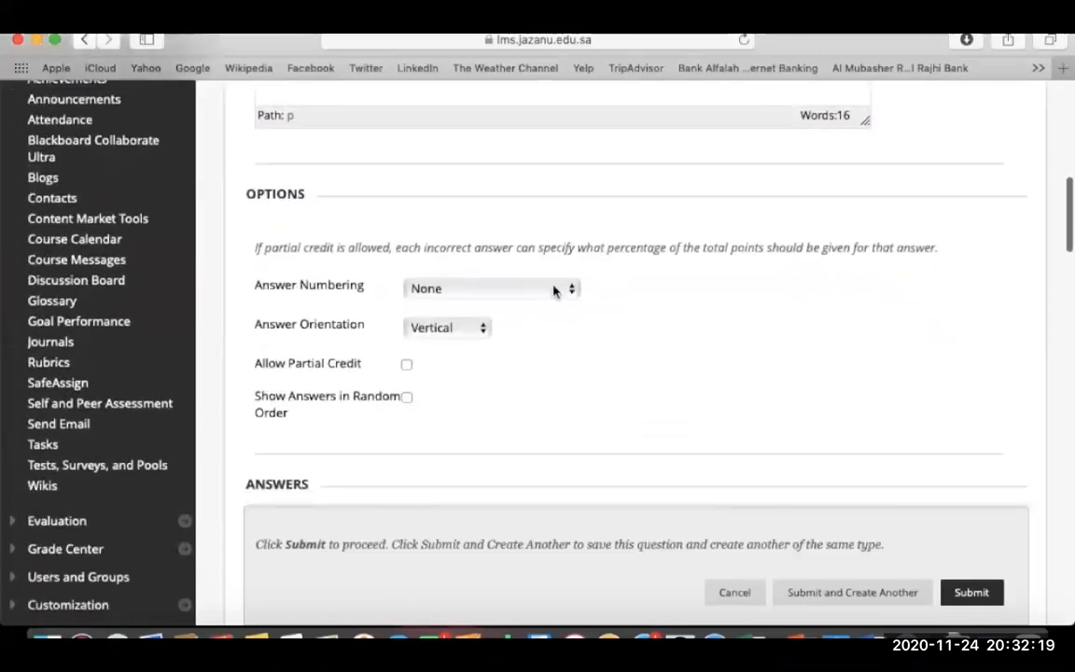
# Number answers with Uppercase Letters (A, B, C) and keep Vertical orientation.
pyautogui.click(552, 290)
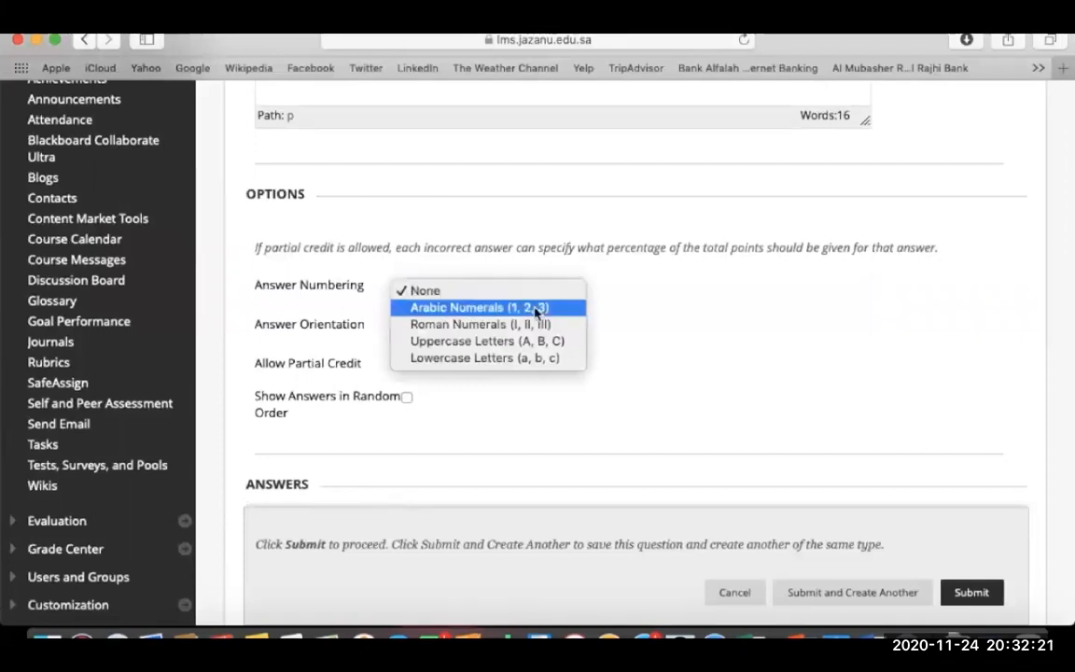
pyautogui.press('Escape')
pyautogui.click(560, 294)
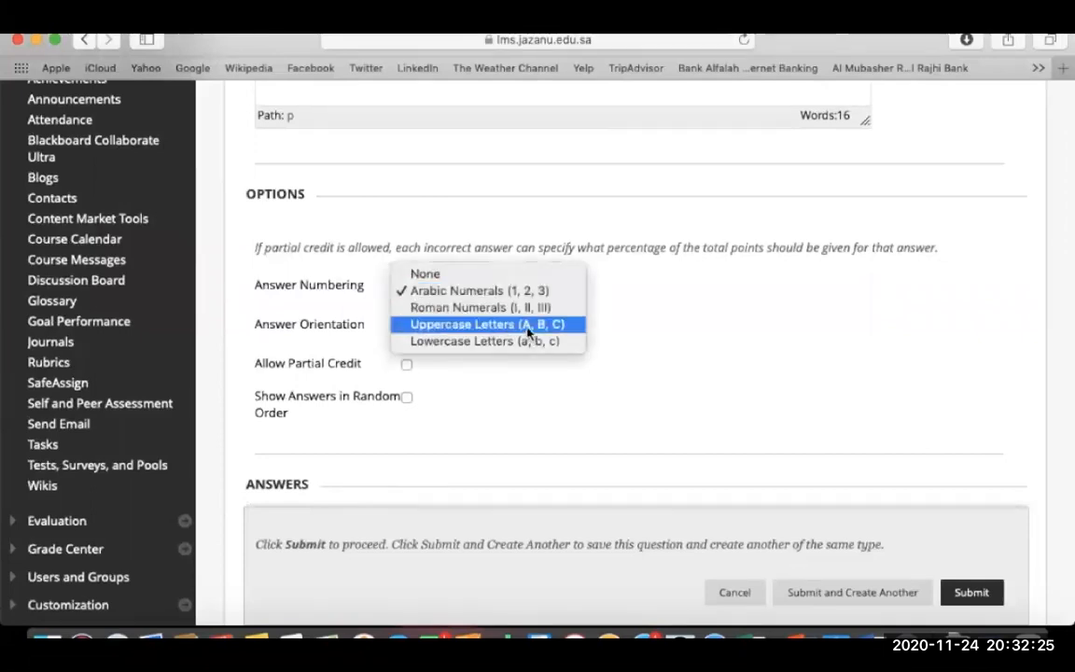
pyautogui.click(528, 325)
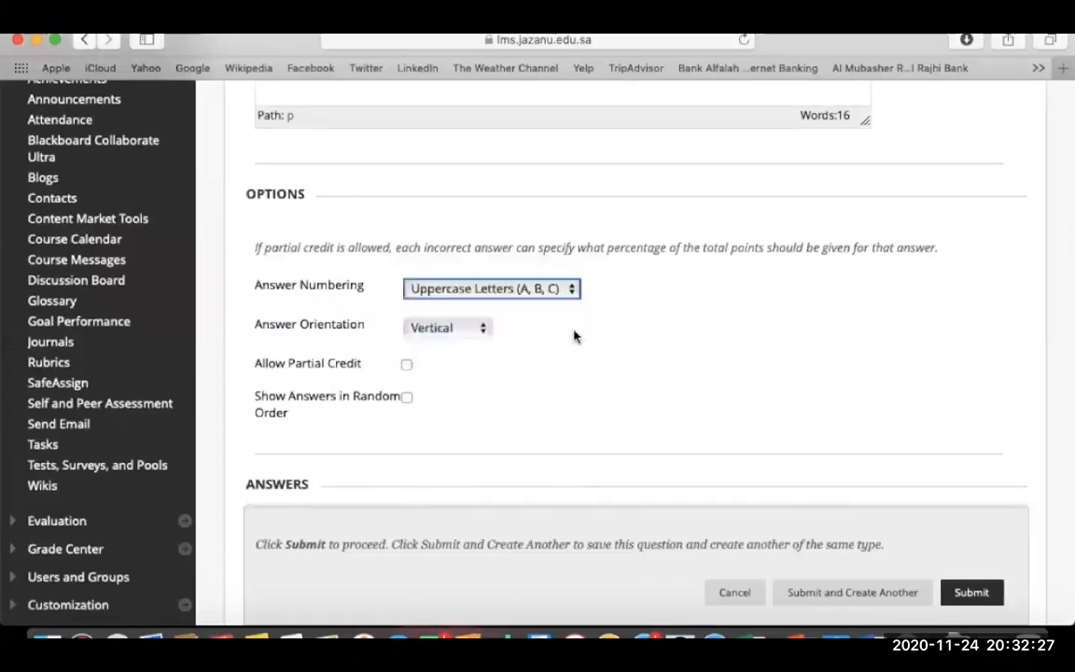
pyautogui.scroll(-2, 574, 336)
pyautogui.click(473, 233)
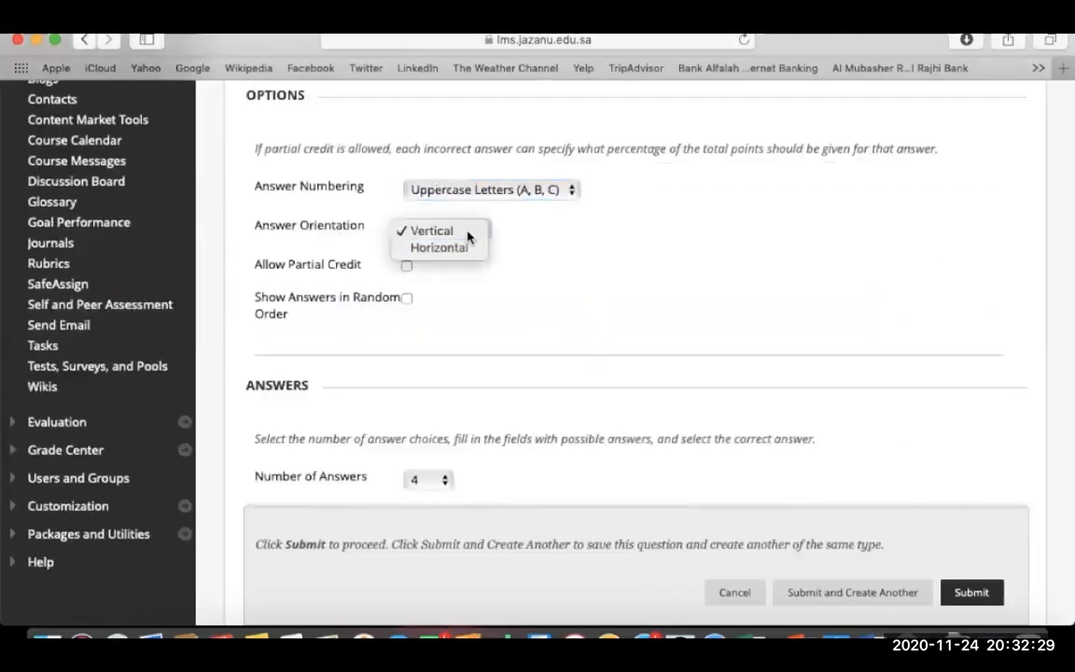
pyautogui.click(468, 235)
# Leave Partial Credit and Negative Scores unchecked after toggling them.
pyautogui.scroll(-2, 523, 278)
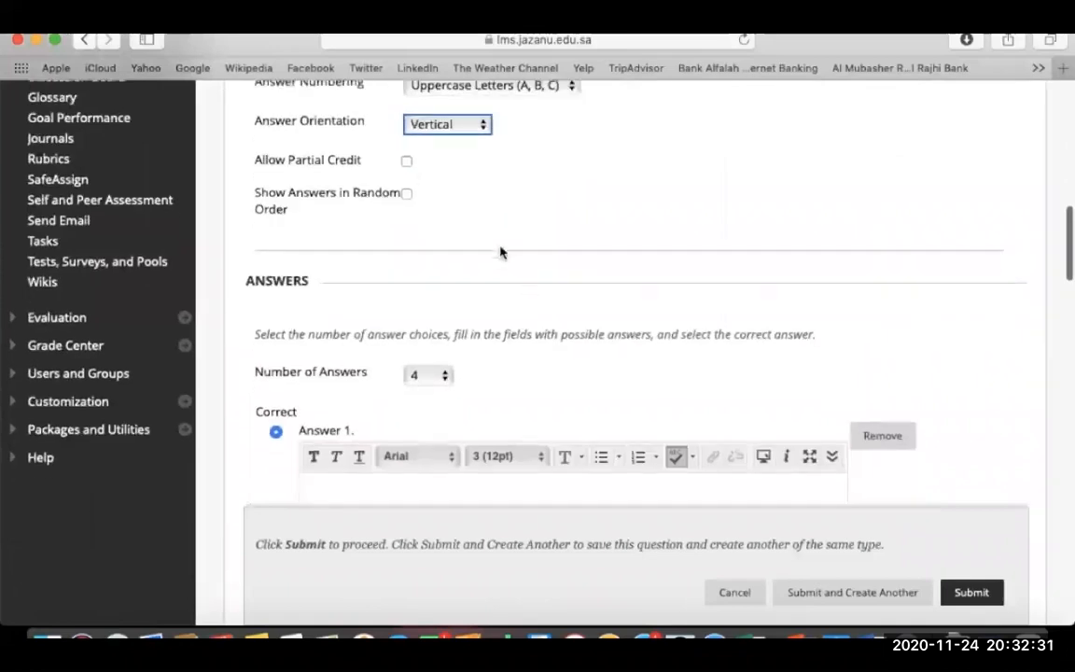
pyautogui.click(407, 162)
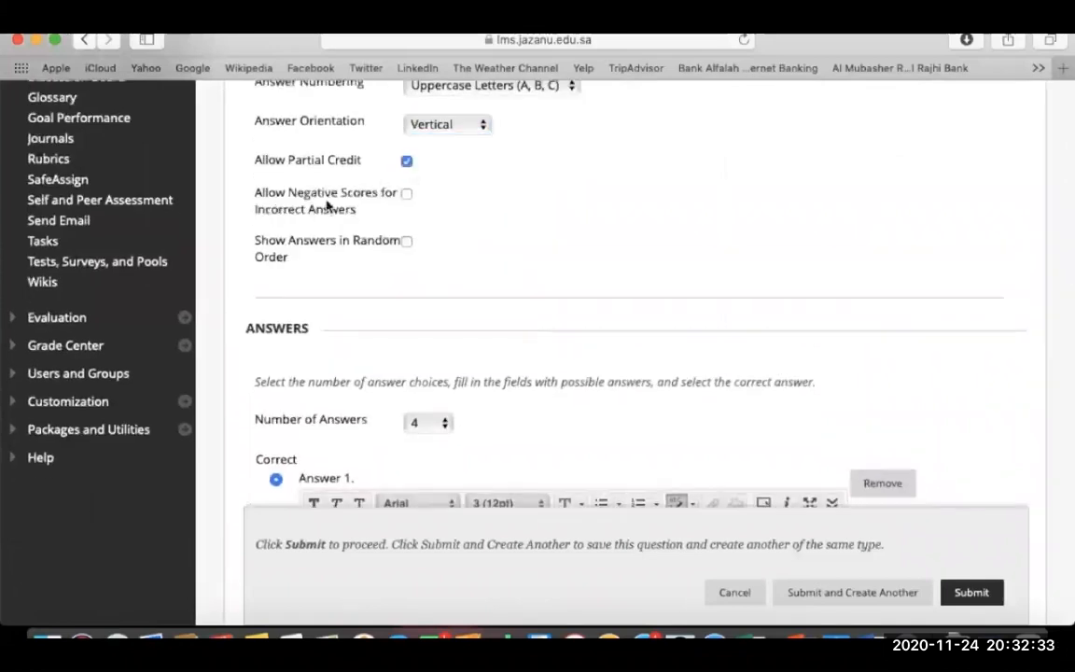
pyautogui.click(406, 194)
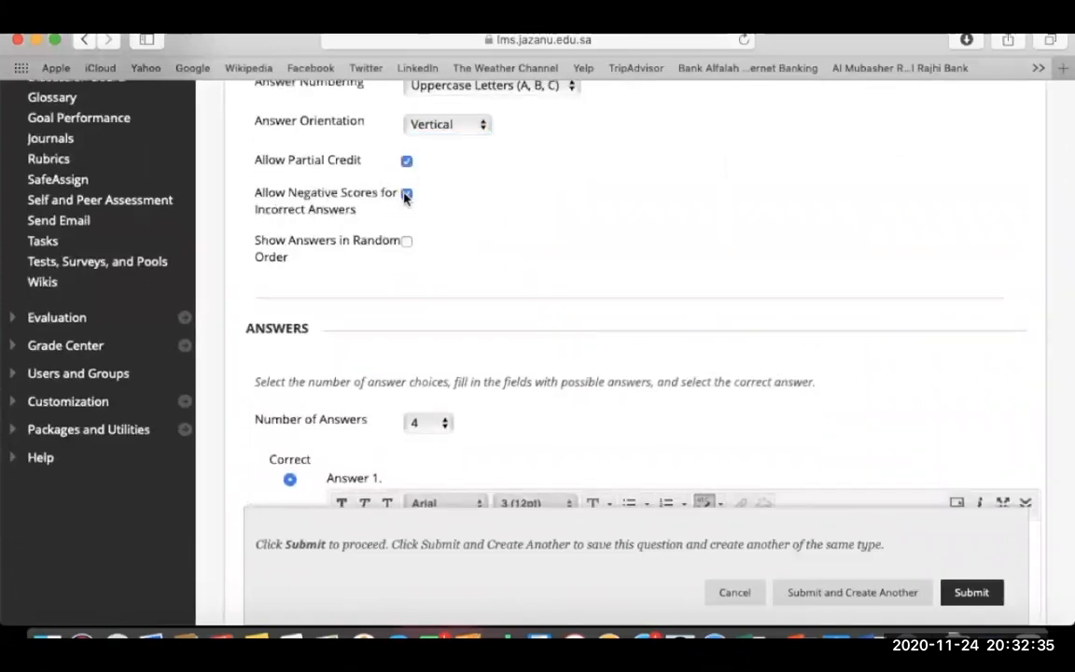
pyautogui.click(406, 194)
pyautogui.click(407, 163)
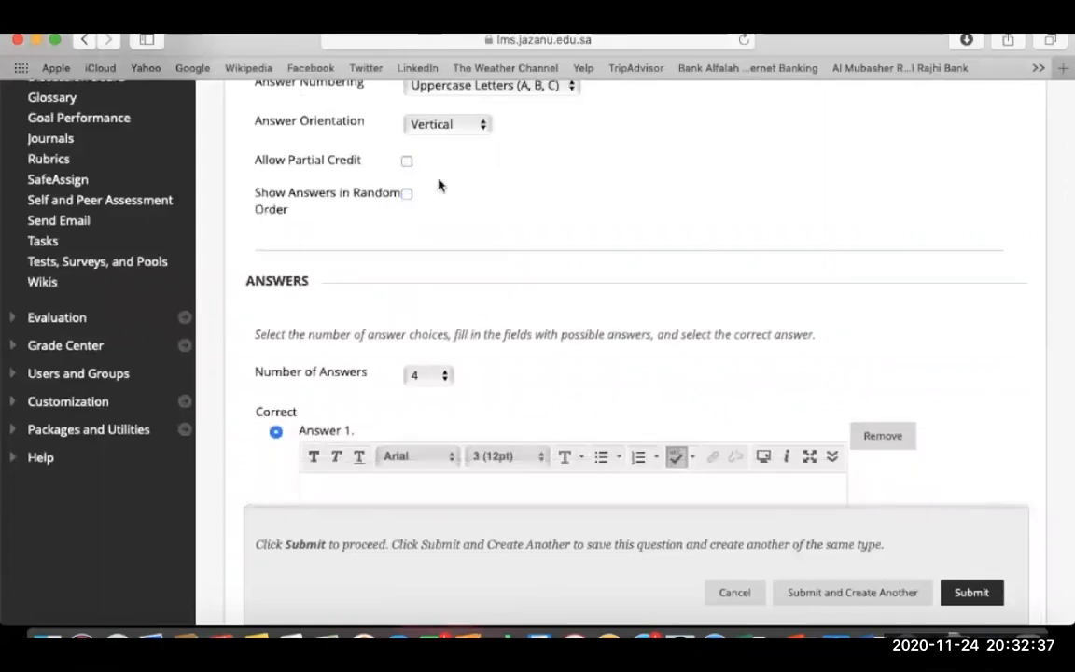
pyautogui.scroll(-2, 446, 190)
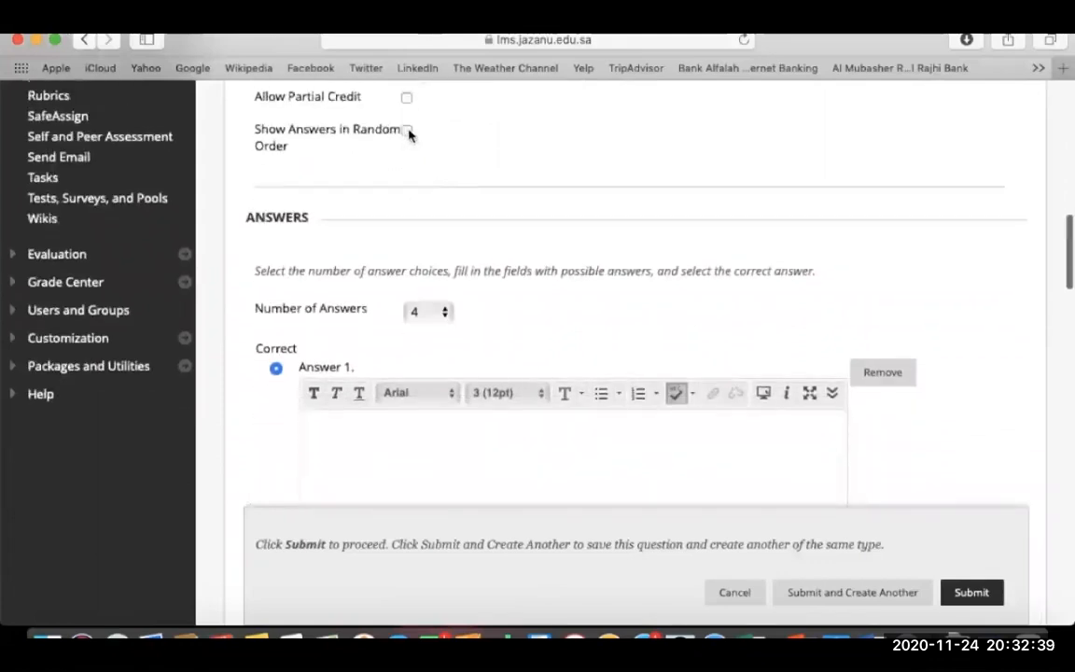
pyautogui.scroll(-4, 447, 210)
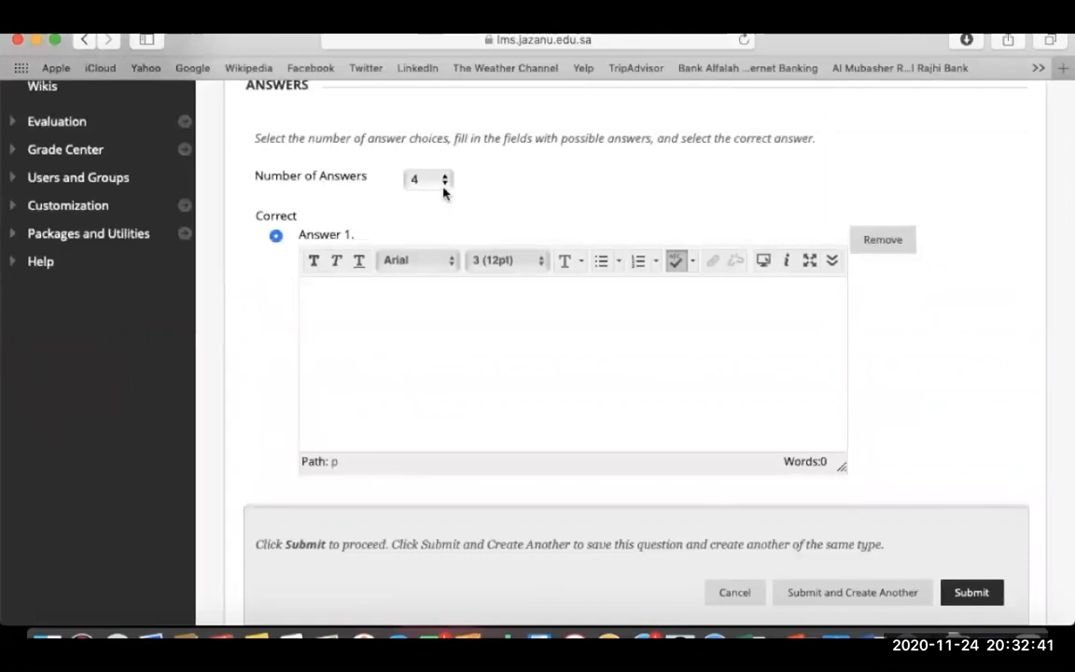
# Keep four answers and paste 'Asia' from Word as Answer 1.
pyautogui.click(443, 190)
pyautogui.click(417, 183)
pyautogui.click(427, 334)
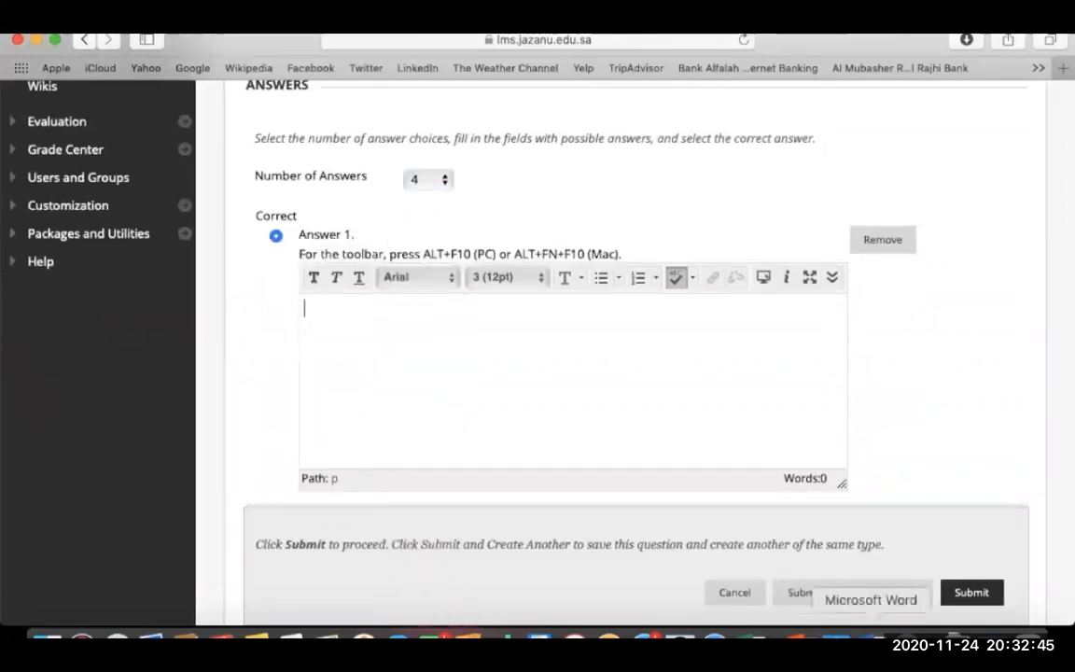
pyautogui.click(890, 640)
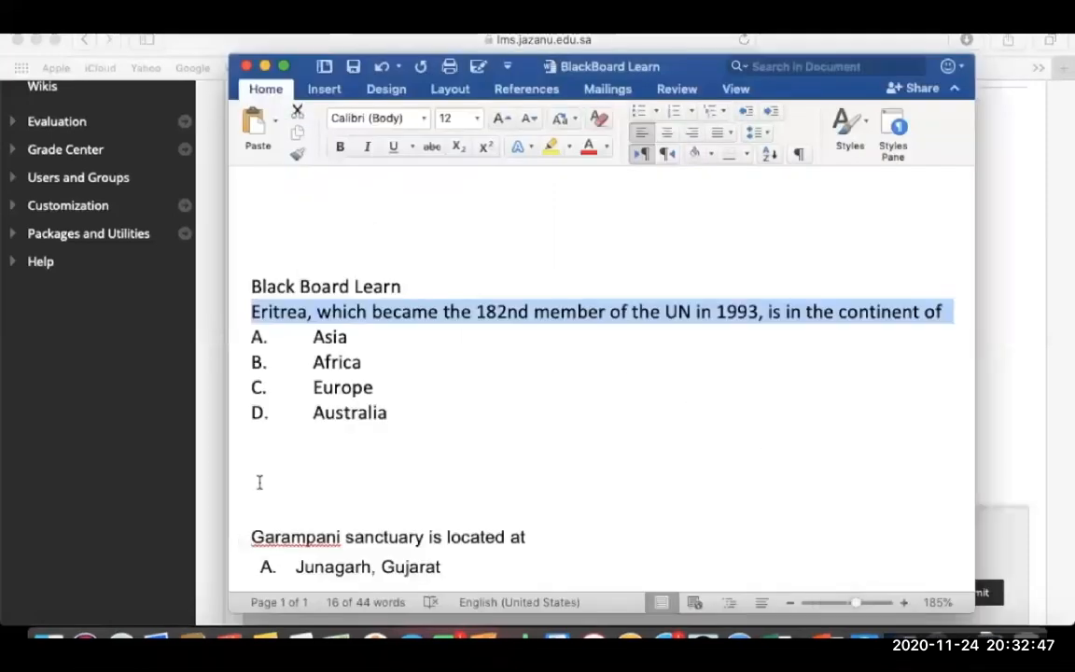
pyautogui.click(260, 482)
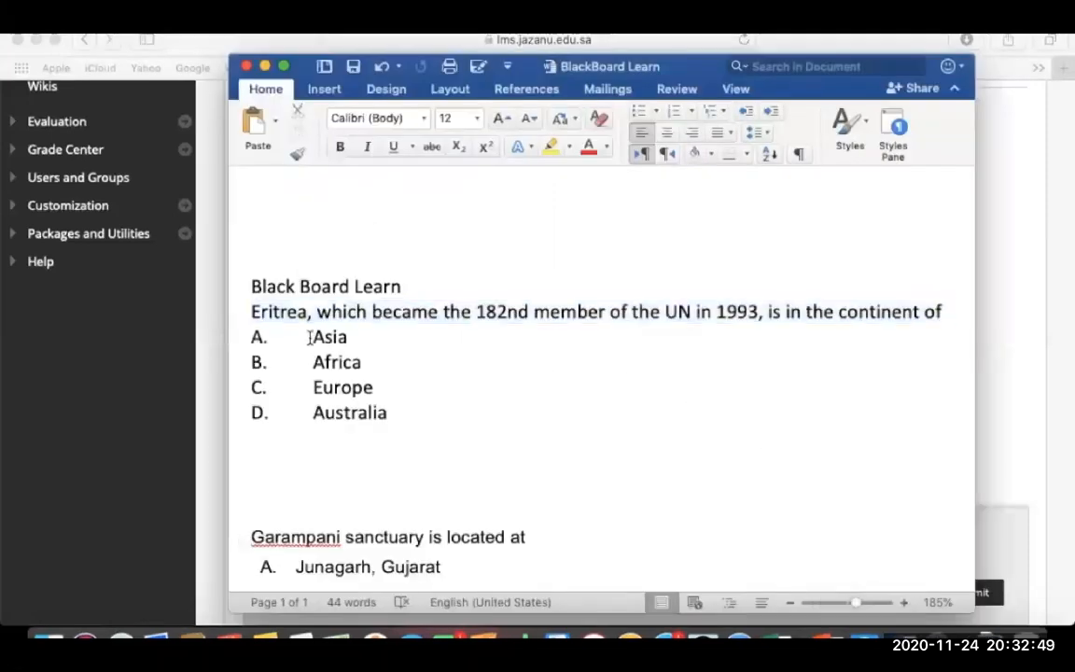
pyautogui.moveTo(309, 337); pyautogui.dragTo(367, 343)
pyautogui.press('super+c')
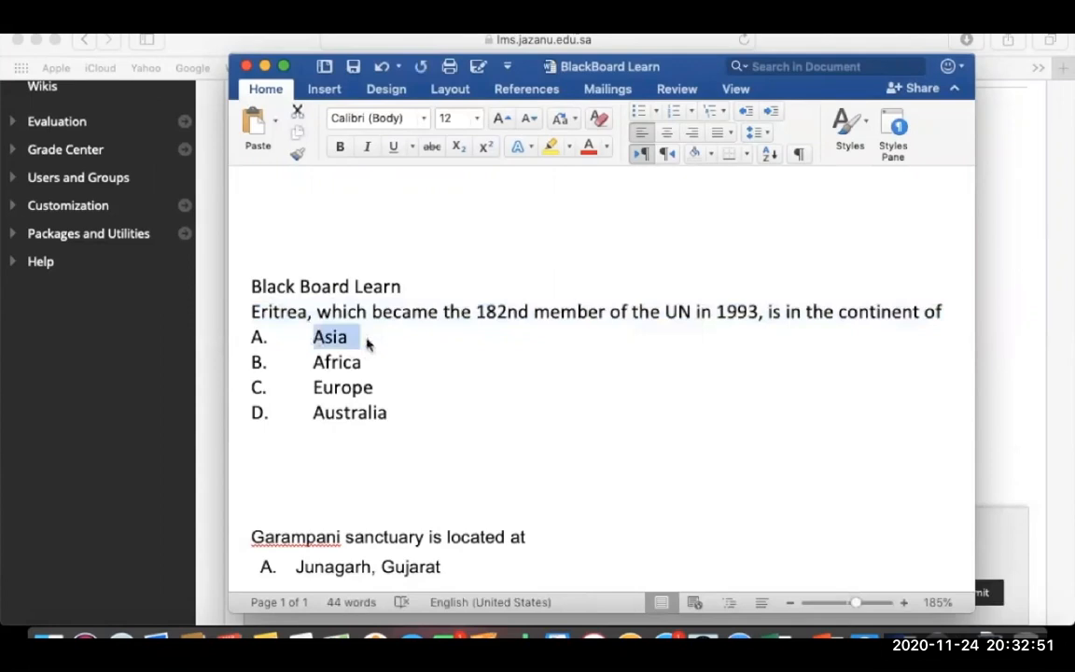
pyautogui.click(170, 352)
pyautogui.press('super+v')
pyautogui.scroll(-3, 667, 425)
pyautogui.scroll(3, 667, 426)
pyautogui.scroll(-1, 968, 404)
pyautogui.scroll(-5, 968, 404)
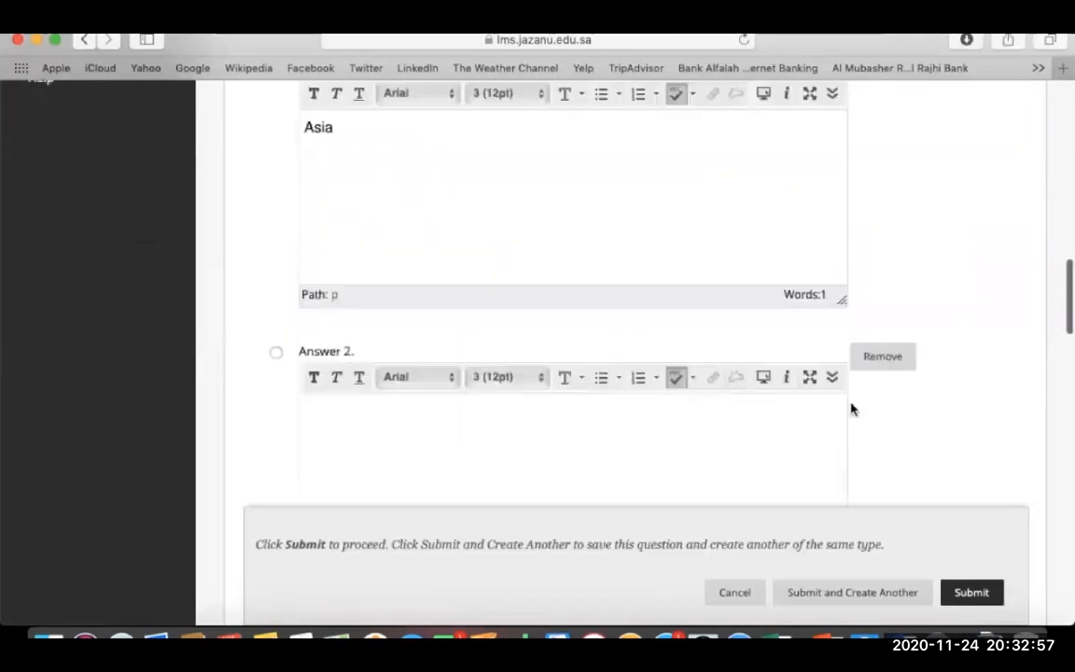
# Fill Answers 2–4 with Africa, Europe and China.
pyautogui.click(697, 457)
pyautogui.write('Africa')
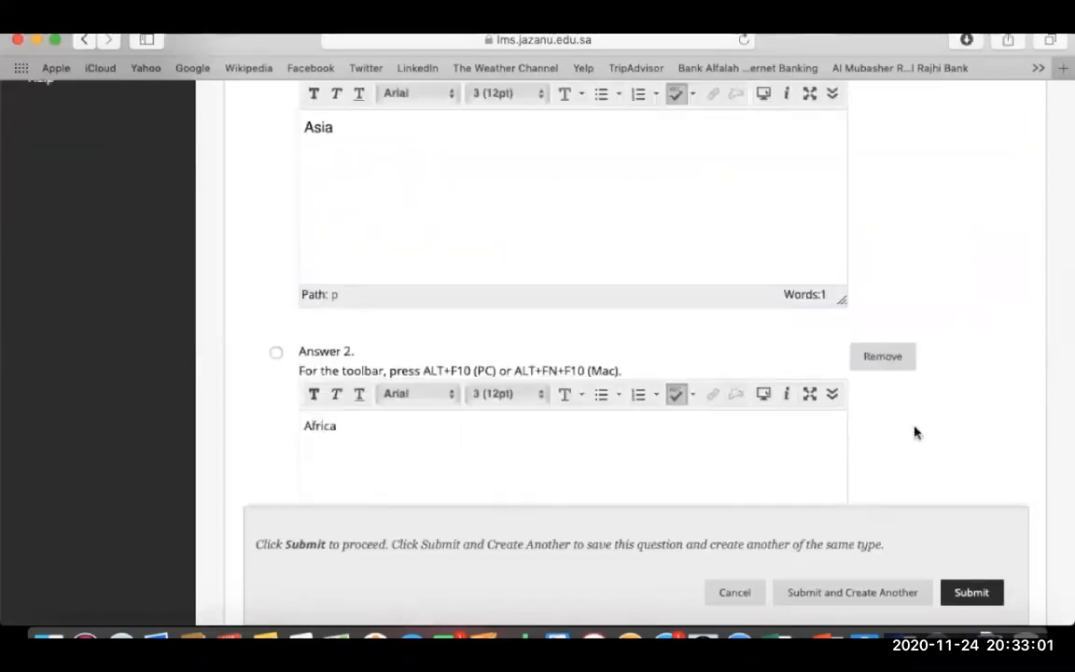
pyautogui.scroll(-5, 914, 432)
pyautogui.scroll(-4, 914, 432)
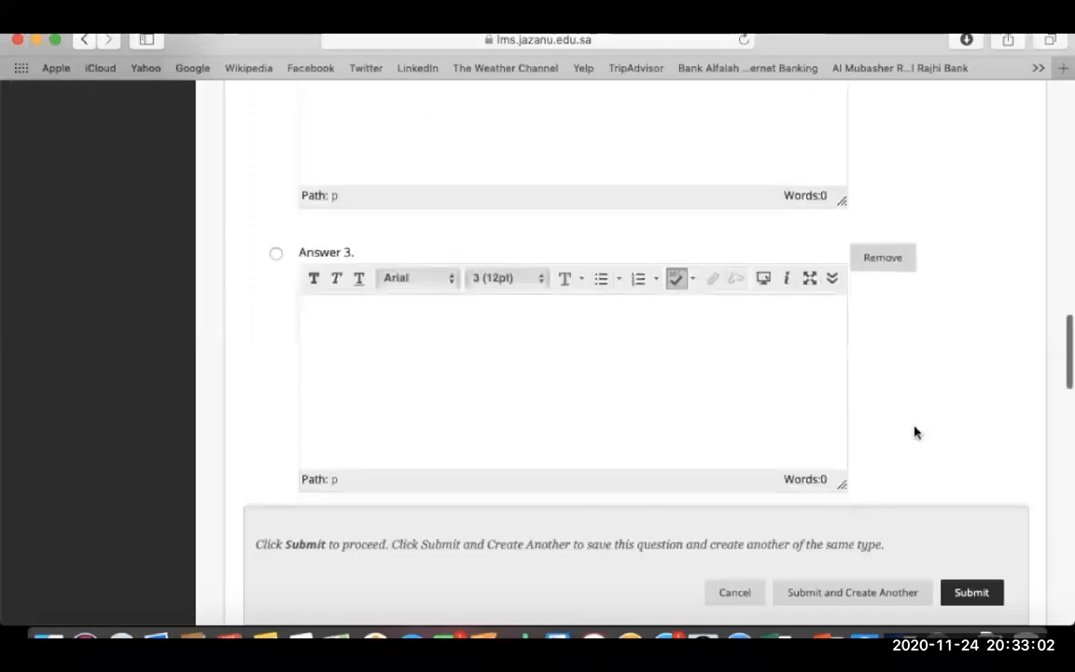
pyautogui.click(608, 367)
pyautogui.write('Europe')
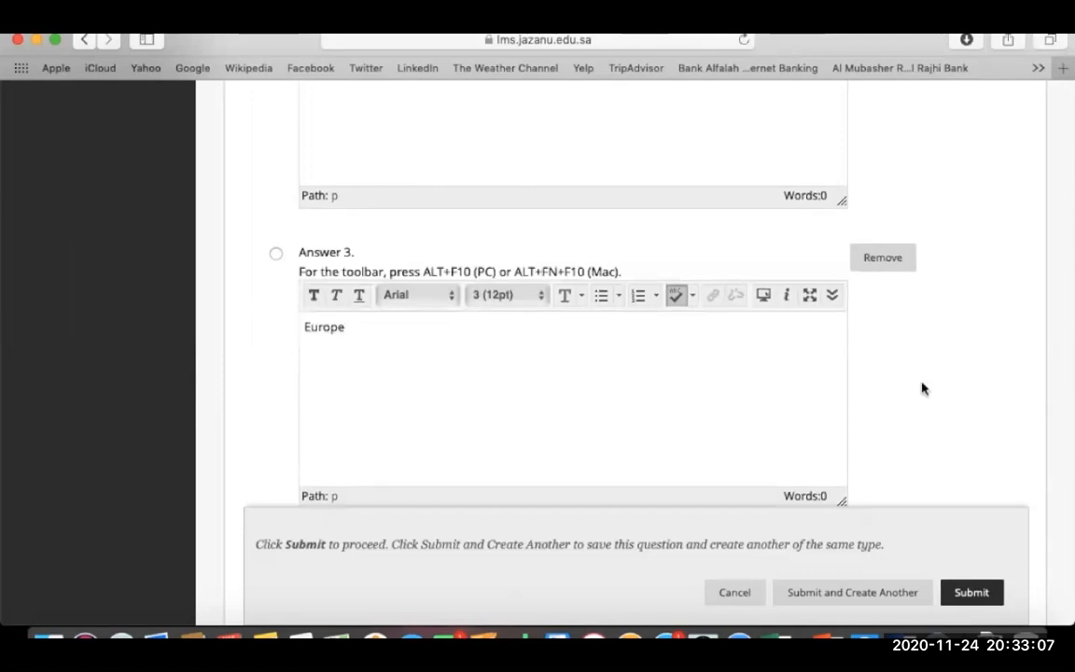
pyautogui.scroll(-5, 924, 384)
pyautogui.click(709, 345)
pyautogui.write('China')
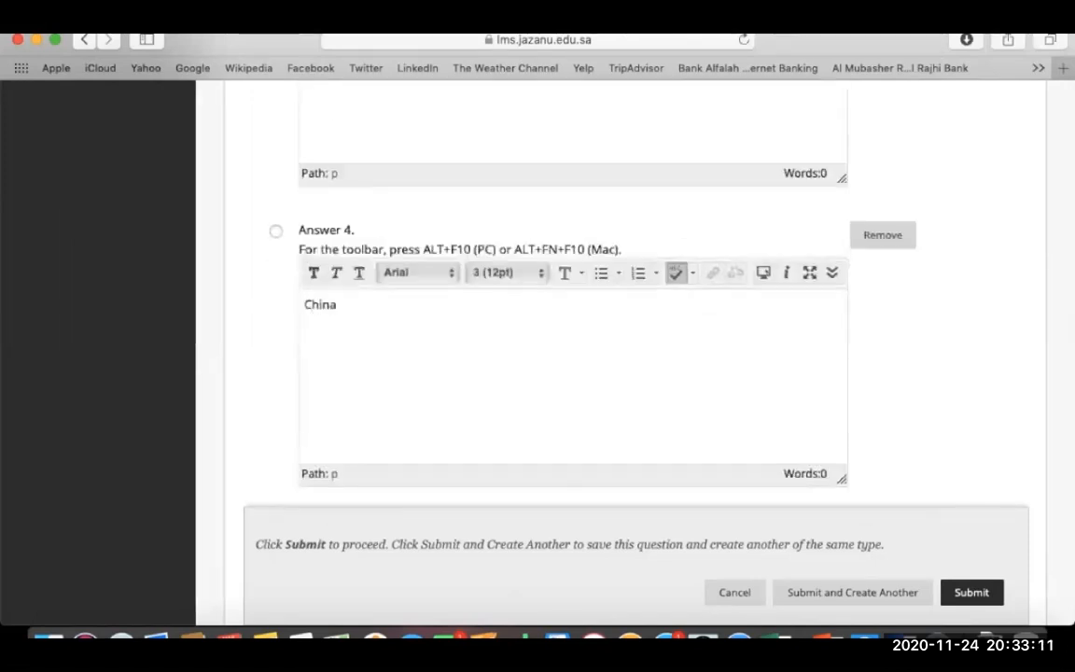
# Keep Answer 1 (Asia) marked as the correct answer.
pyautogui.scroll(2, 904, 331)
pyautogui.scroll(8, 904, 330)
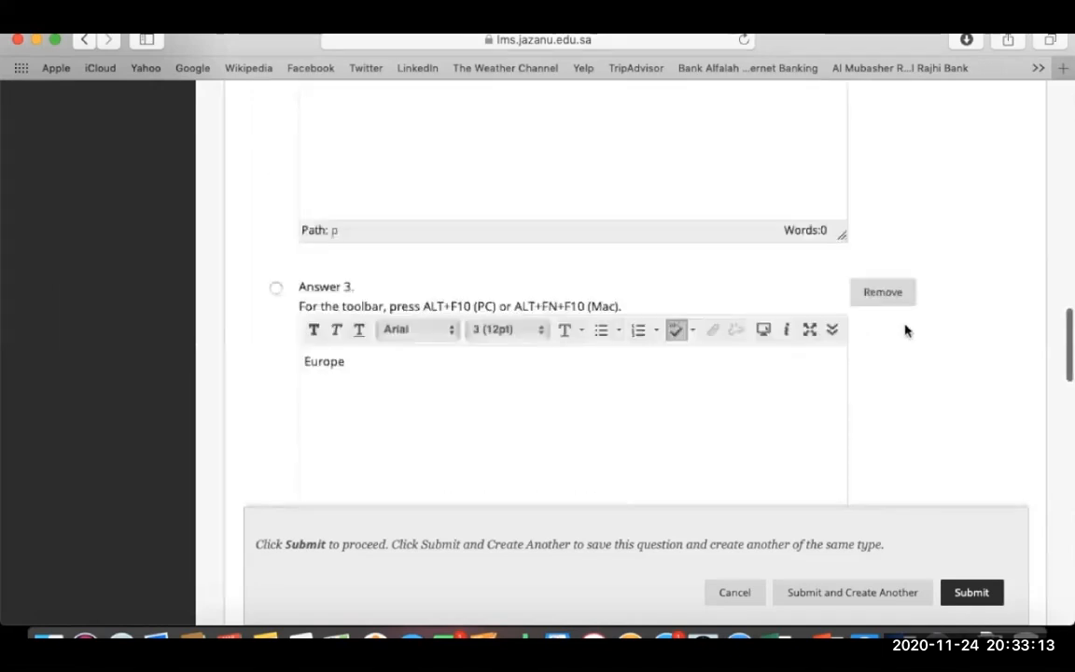
pyautogui.scroll(2, 904, 331)
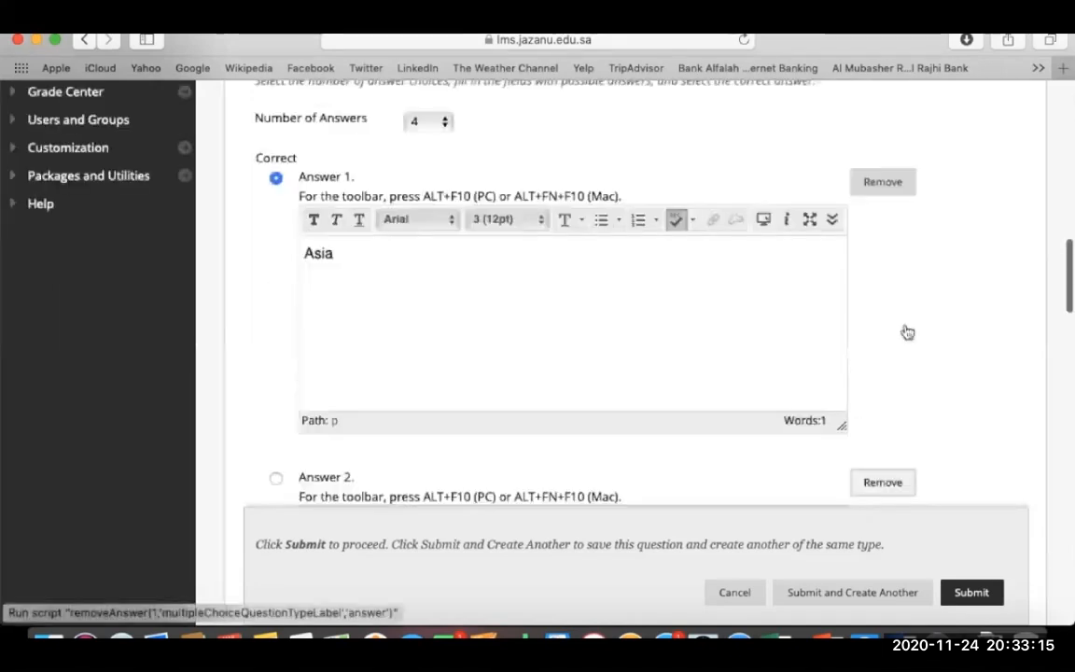
pyautogui.click(275, 478)
pyautogui.click(276, 177)
pyautogui.scroll(-12, 904, 351)
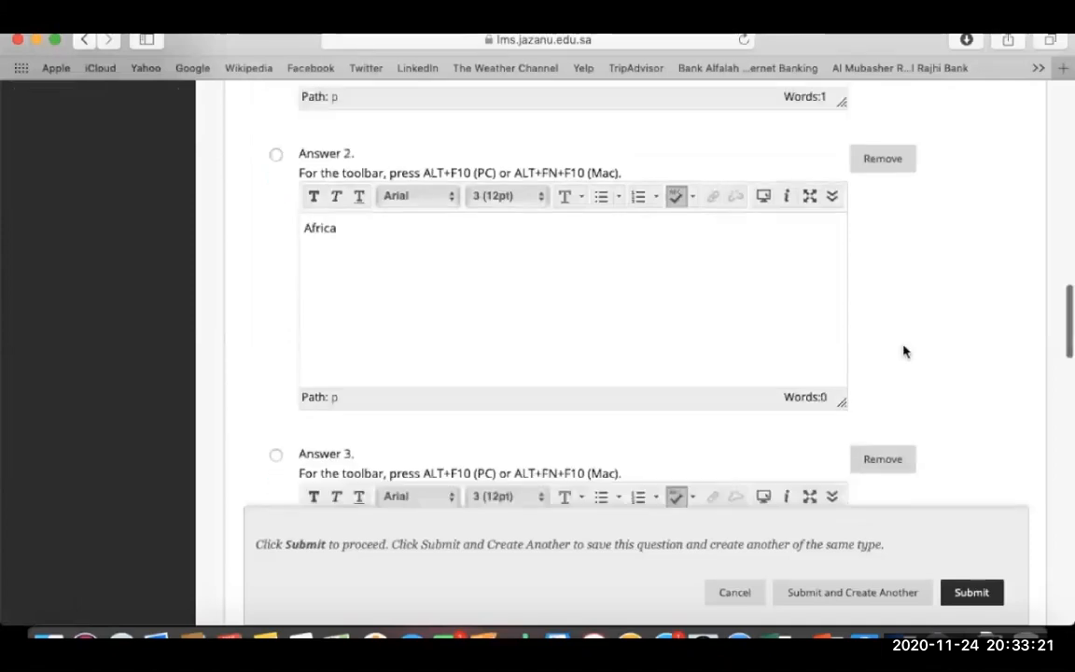
# Add feedback 'Right!' and 'No!', then Submit and Create Another.
pyautogui.scroll(-5, 904, 345)
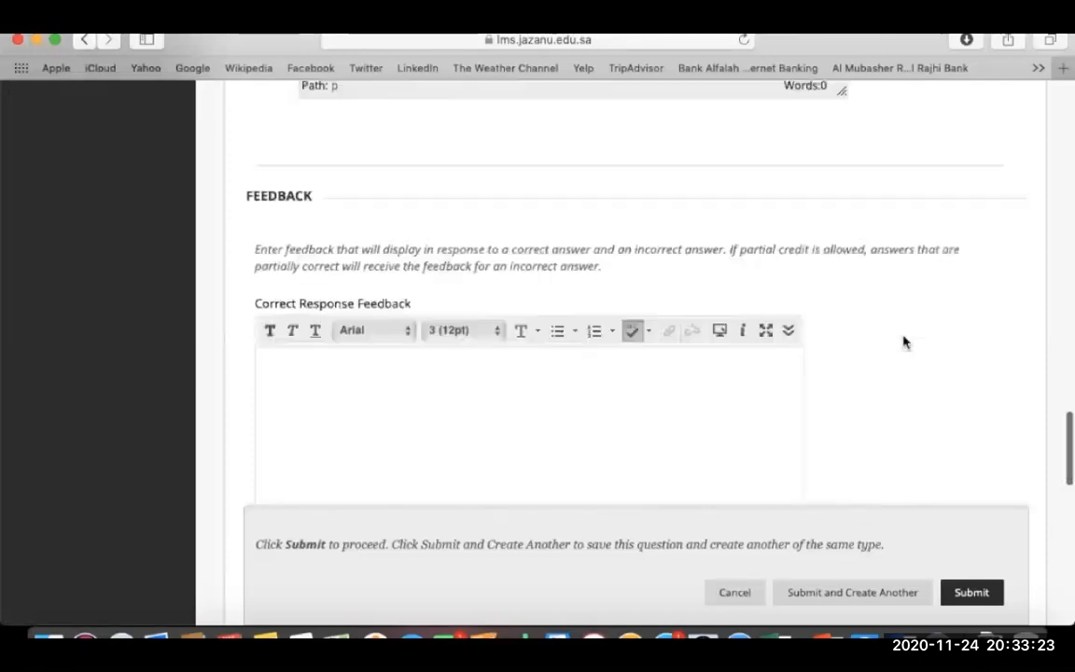
pyautogui.click(616, 295)
pyautogui.write('Right!')
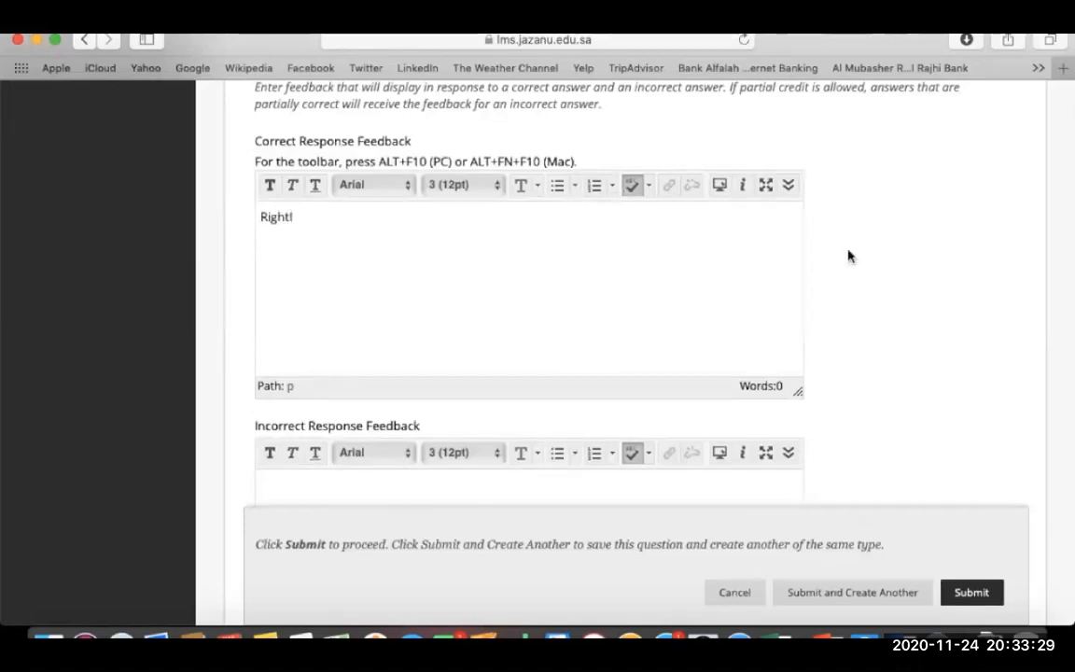
pyautogui.scroll(-5, 868, 260)
pyautogui.click(624, 298)
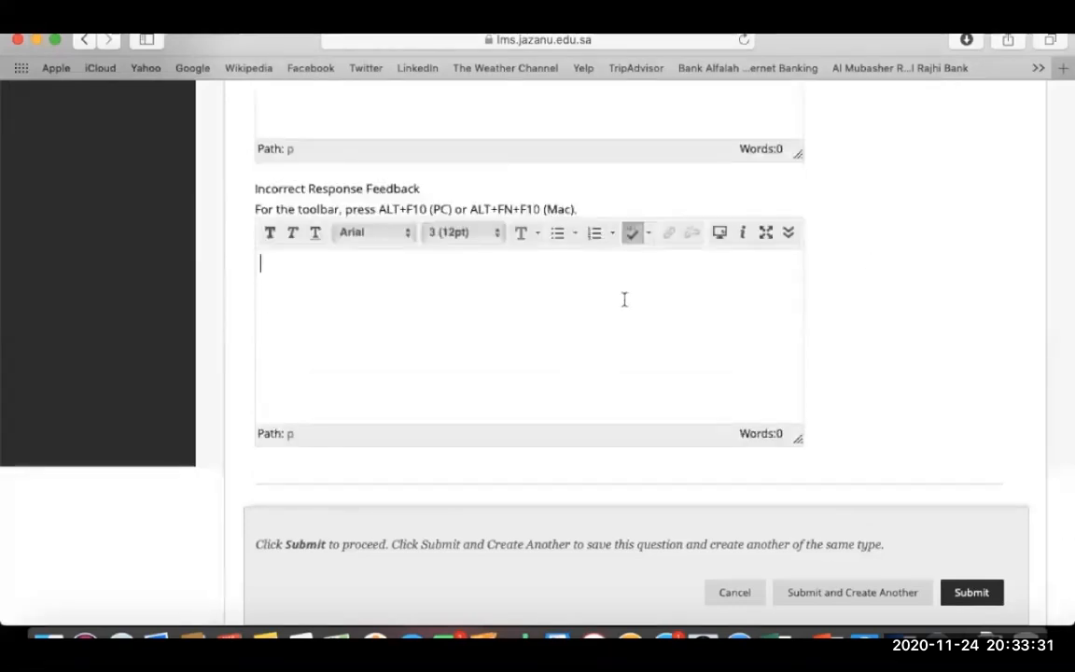
pyautogui.write('No!')
pyautogui.scroll(-10, 869, 329)
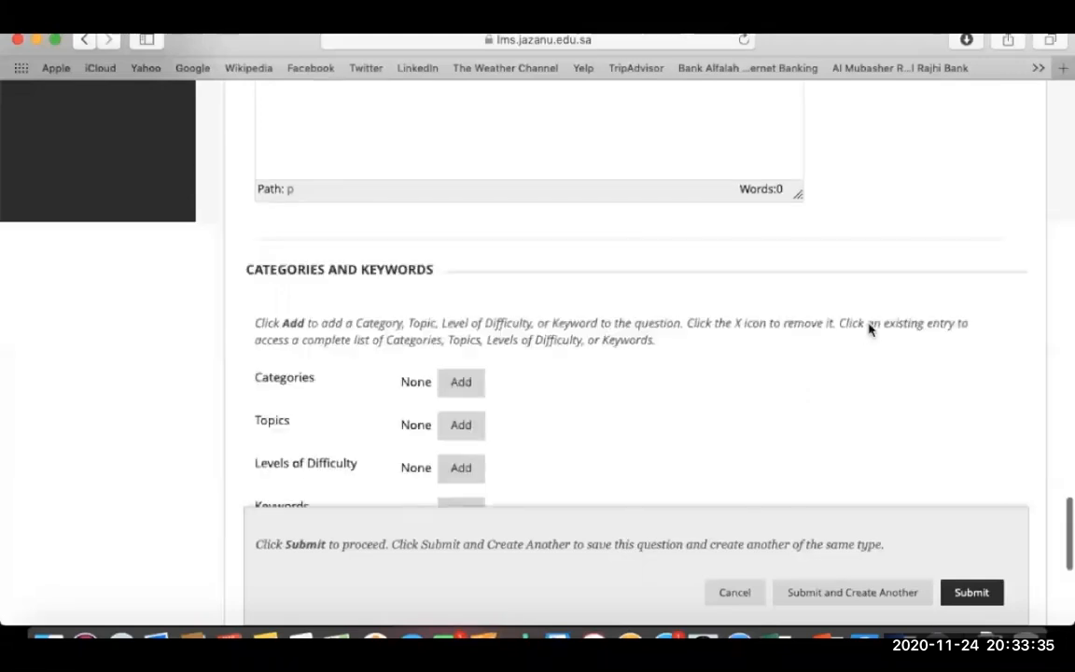
pyautogui.scroll(-4, 869, 329)
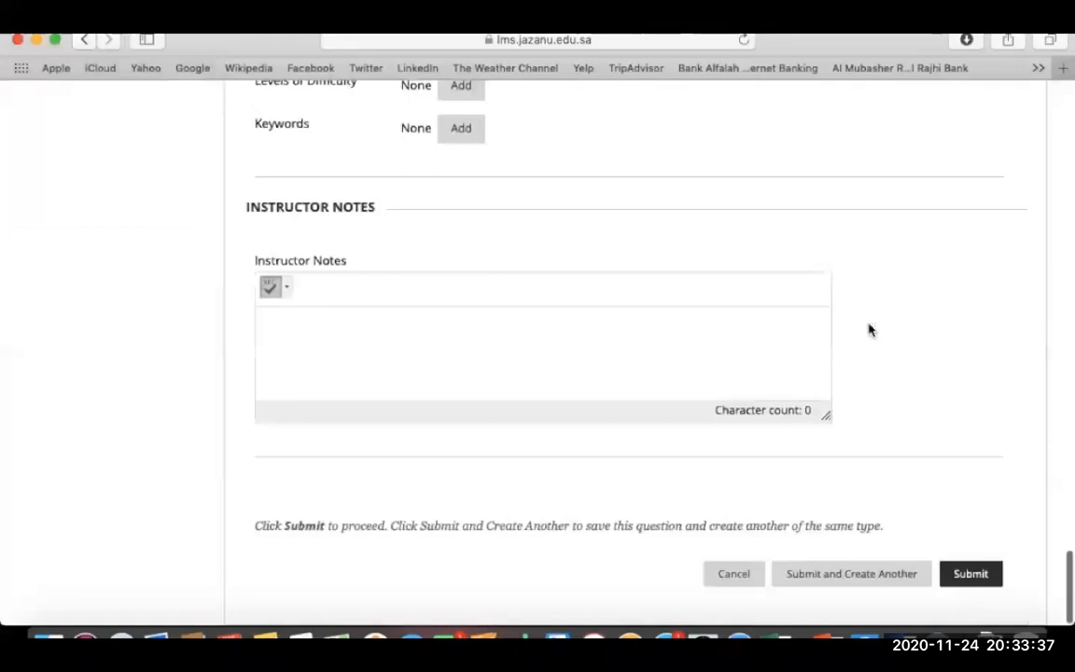
pyautogui.click(894, 575)
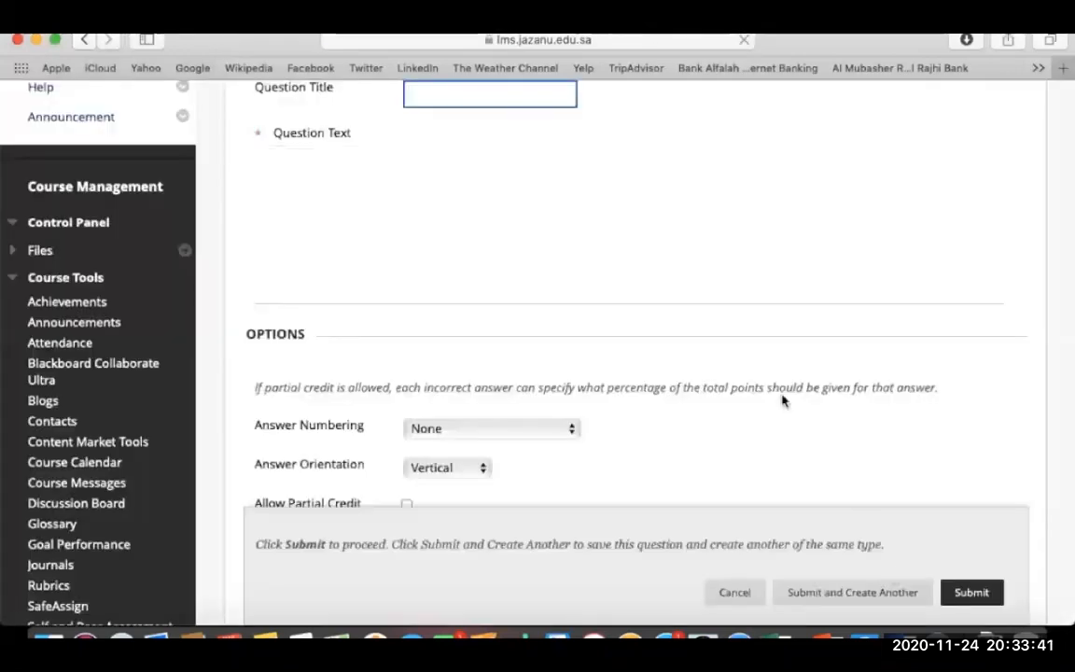
# Title the new question 'Multiple Choices'.
pyautogui.click(508, 240)
pyautogui.write('M')
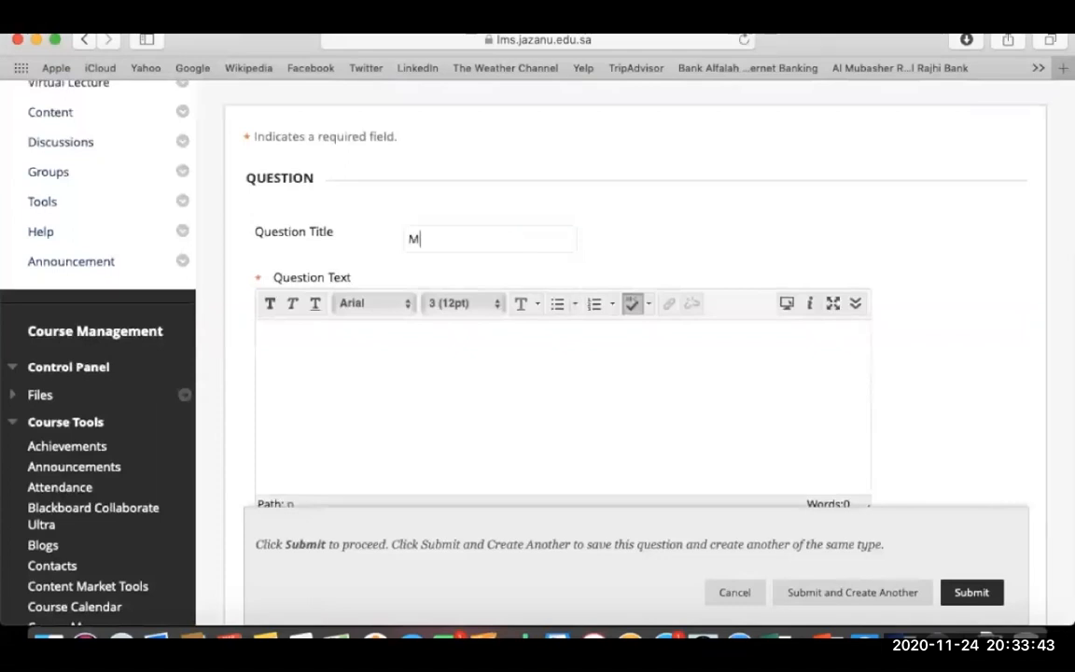
pyautogui.write('ultiple Choices')
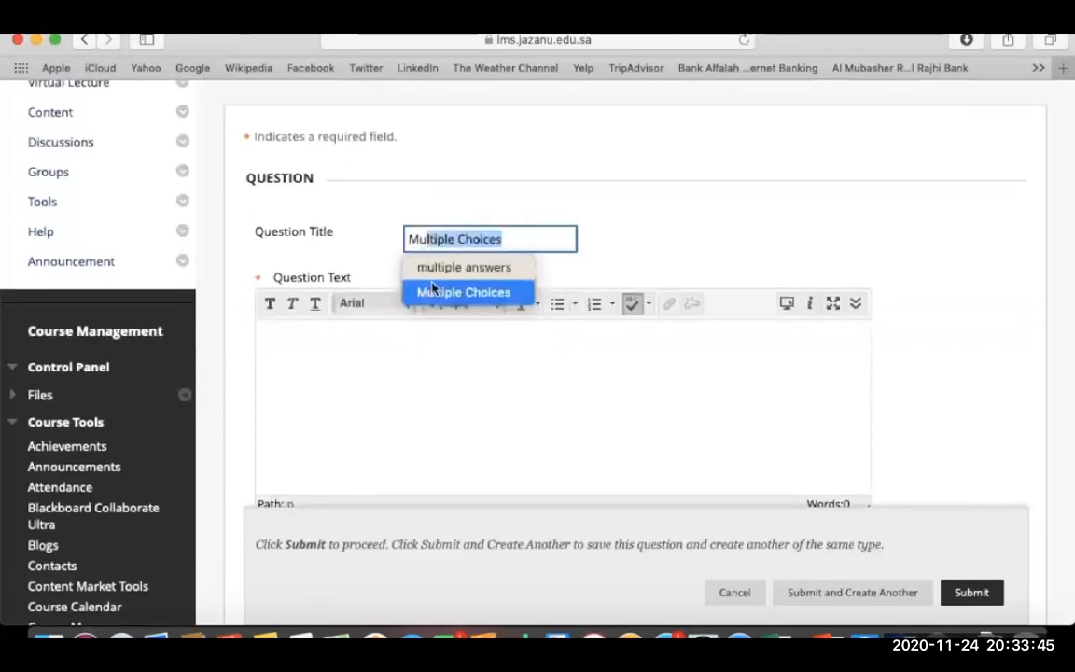
pyautogui.click(550, 239)
pyautogui.click(429, 418)
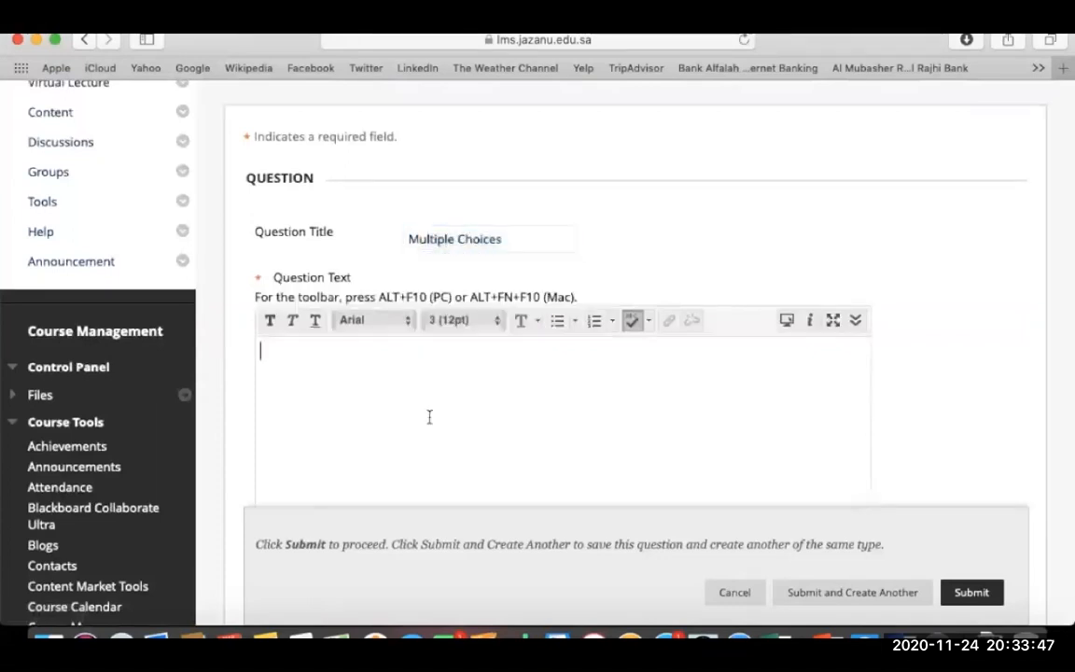
# Paste 'Garampani sanctuary is located at' from Word as the question text.
pyautogui.click(899, 640)
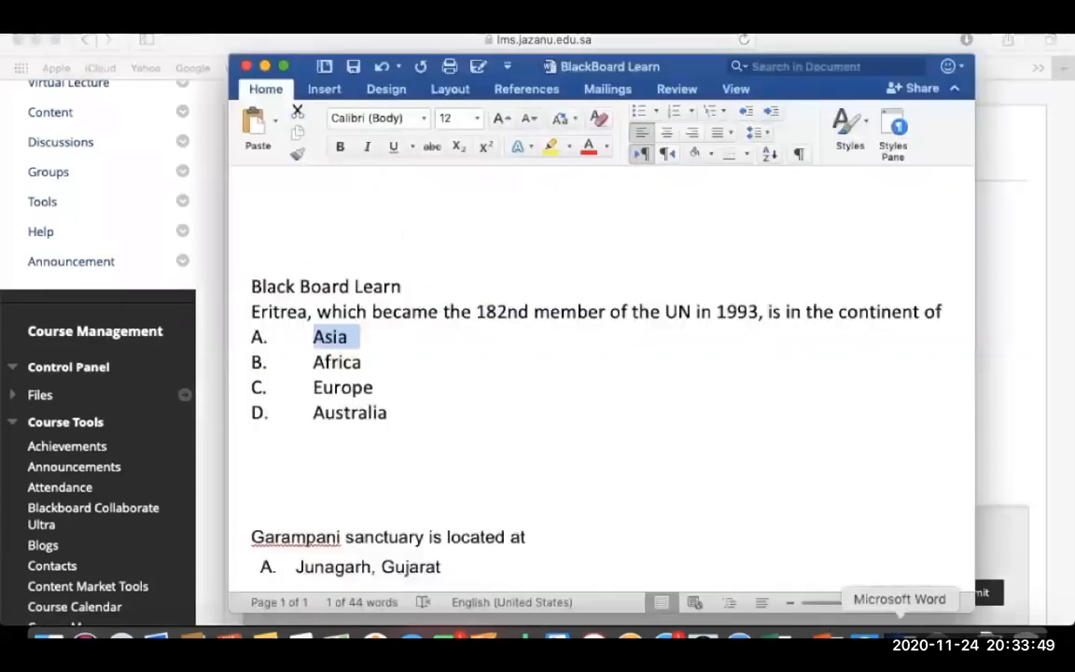
pyautogui.scroll(-5, 643, 324)
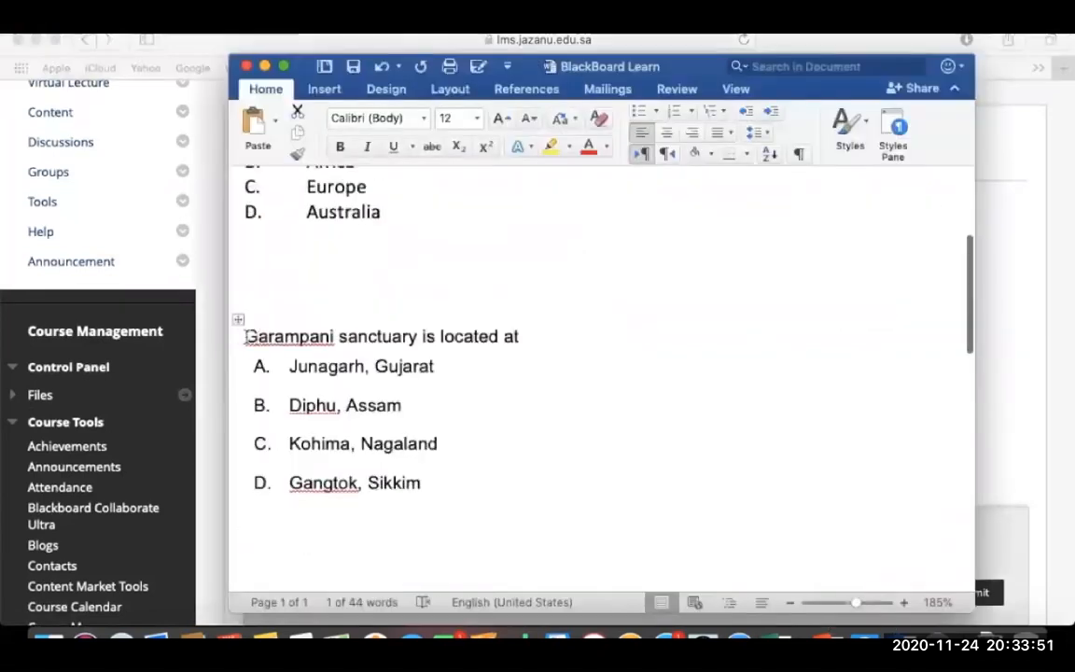
pyautogui.moveTo(245, 336); pyautogui.dragTo(563, 334)
pyautogui.press('super+c')
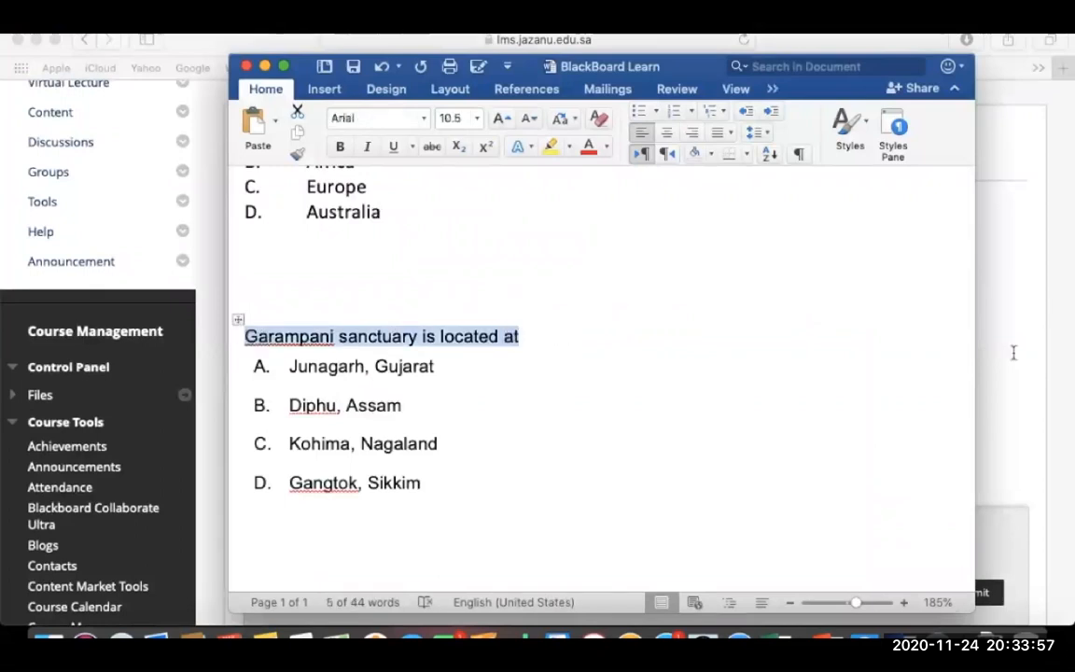
pyautogui.click(1012, 353)
pyautogui.click(387, 400)
pyautogui.press('super+v')
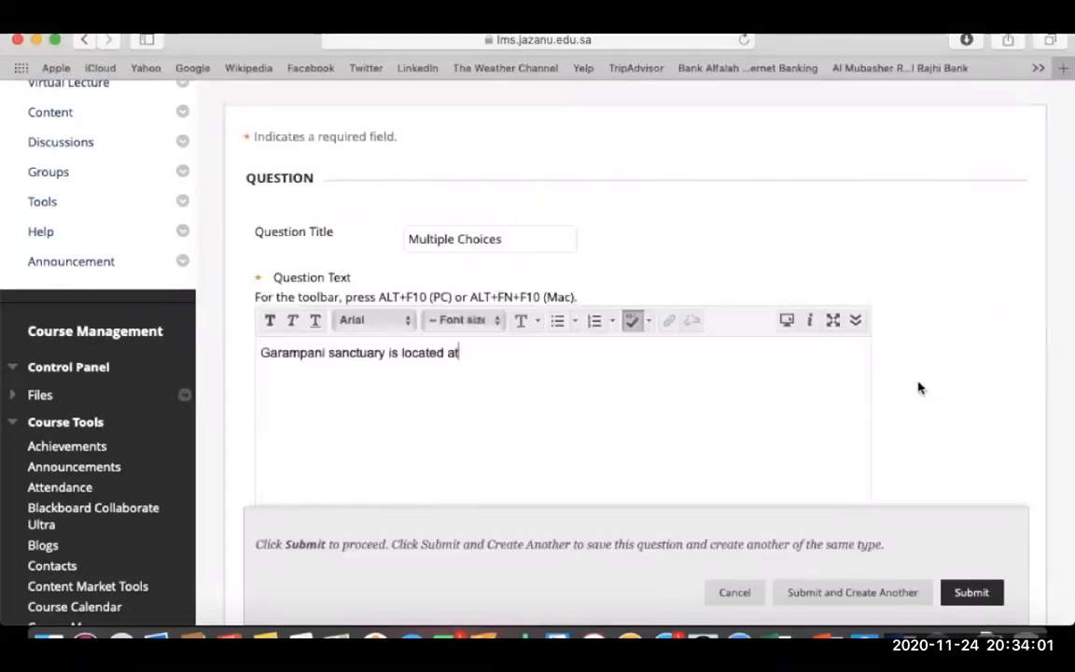
pyautogui.scroll(-10, 917, 385)
# Keep the answers in vertical orientation and show them in random order.
pyautogui.scroll(-3, 918, 388)
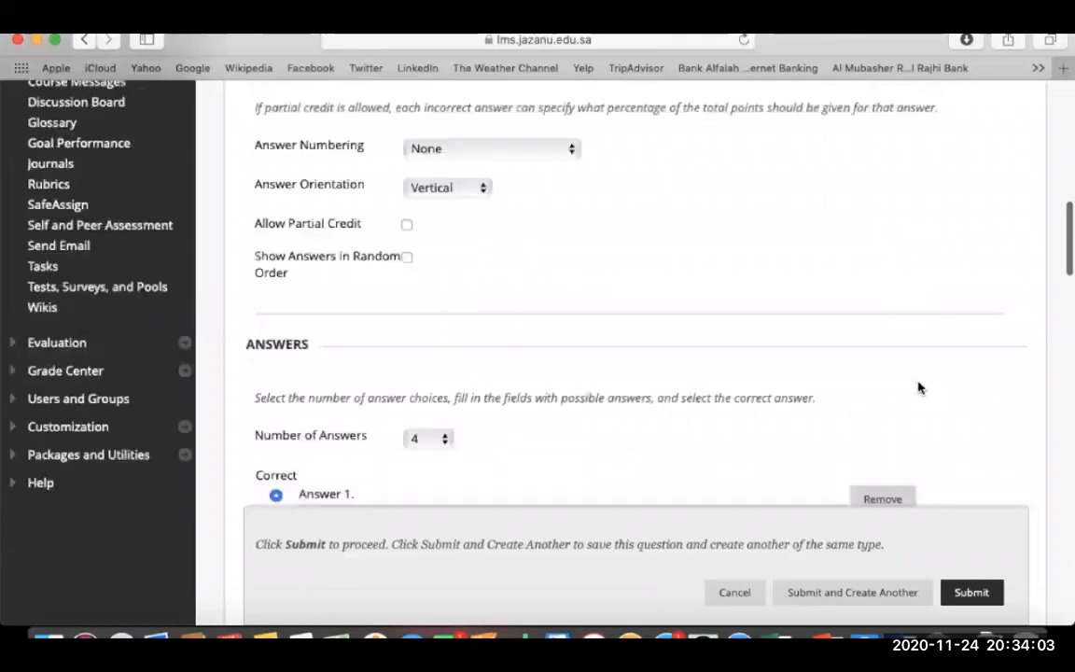
pyautogui.click(467, 182)
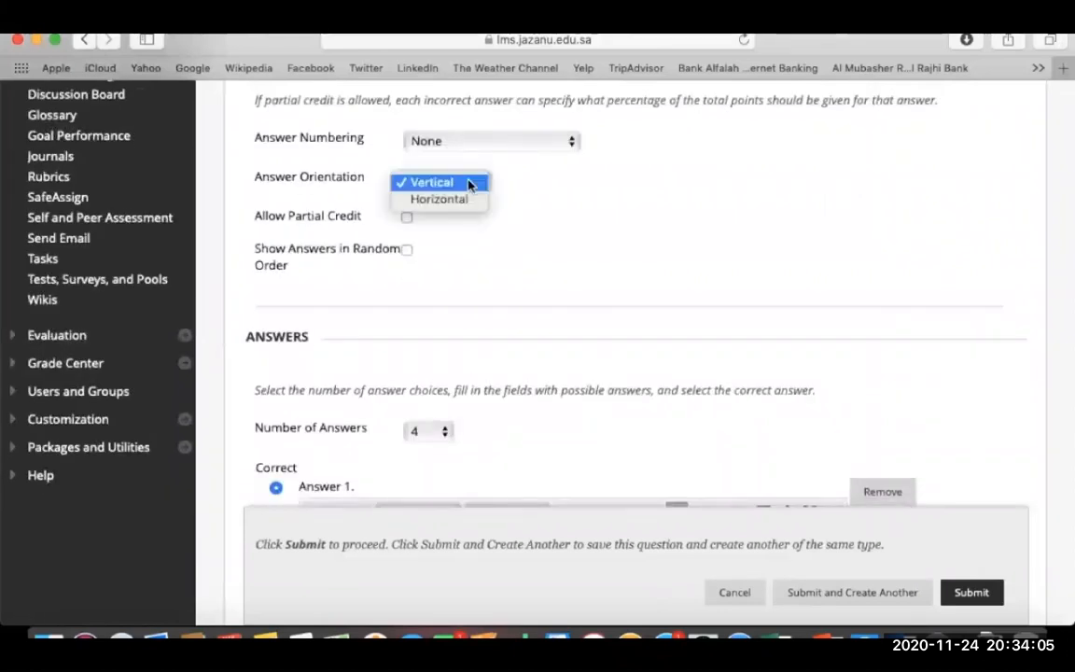
pyautogui.click(470, 183)
pyautogui.click(407, 249)
# Copy Junagarh, Gujarat from the Word sheet into Answer 1.
pyautogui.scroll(-4, 498, 256)
pyautogui.scroll(-1, 498, 256)
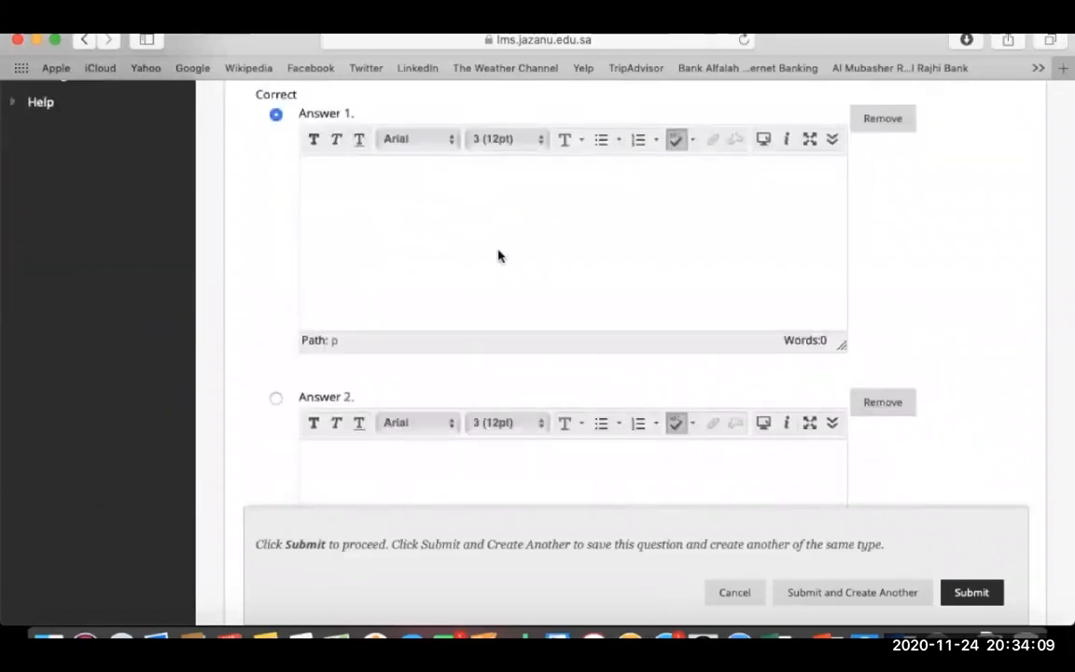
pyautogui.click(499, 250)
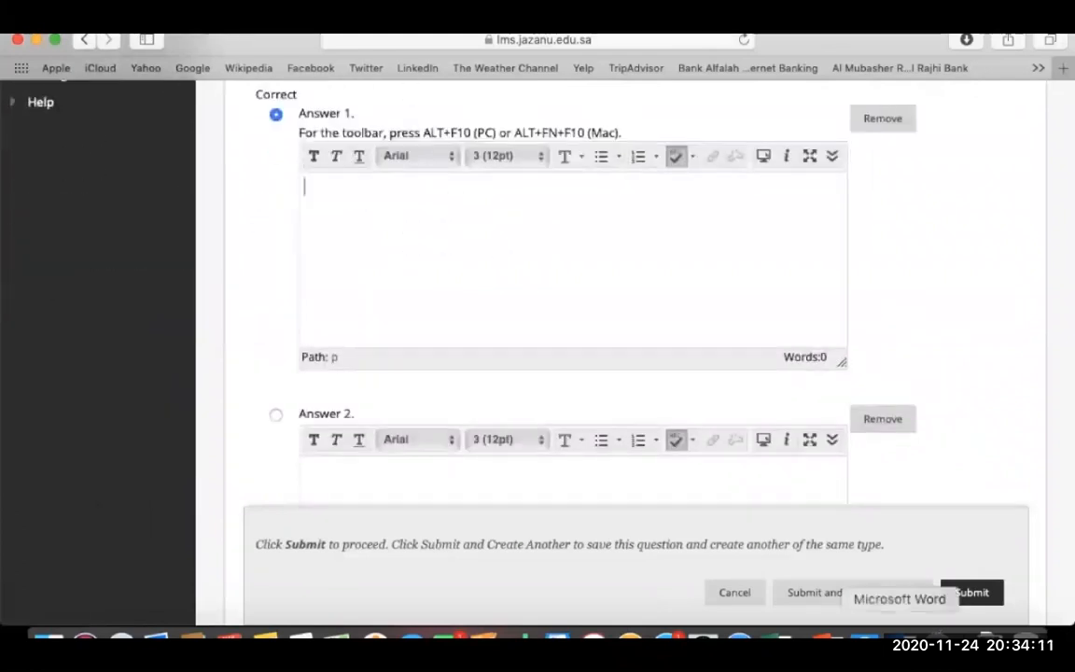
pyautogui.click(901, 641)
pyautogui.moveTo(289, 366); pyautogui.dragTo(444, 366)
pyautogui.press('super+c')
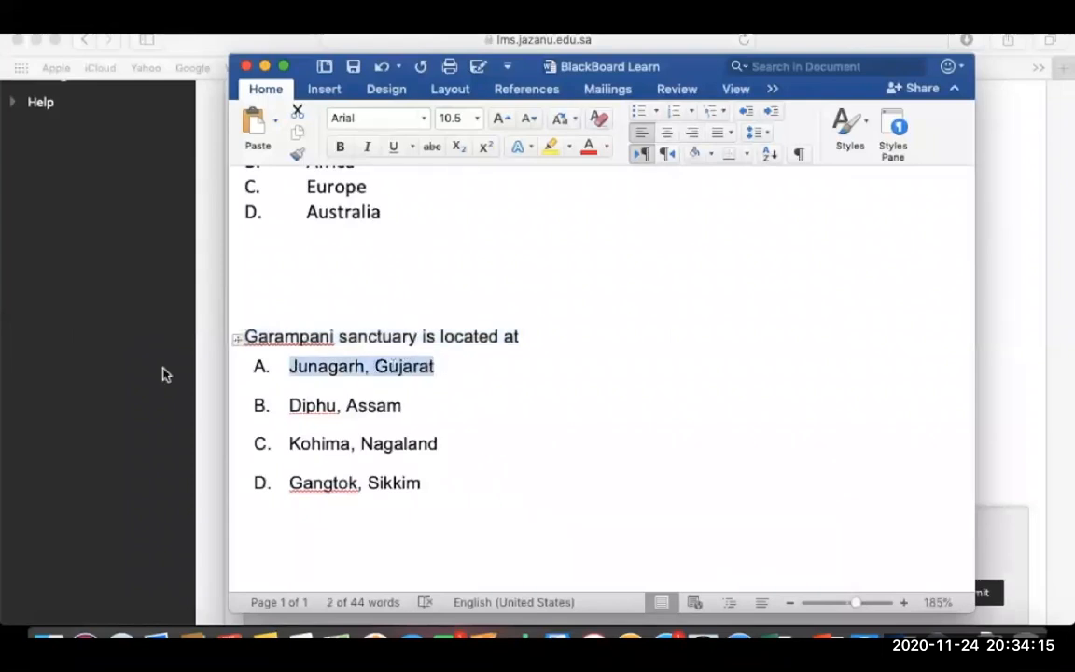
pyautogui.click(211, 412)
pyautogui.press('super+v')
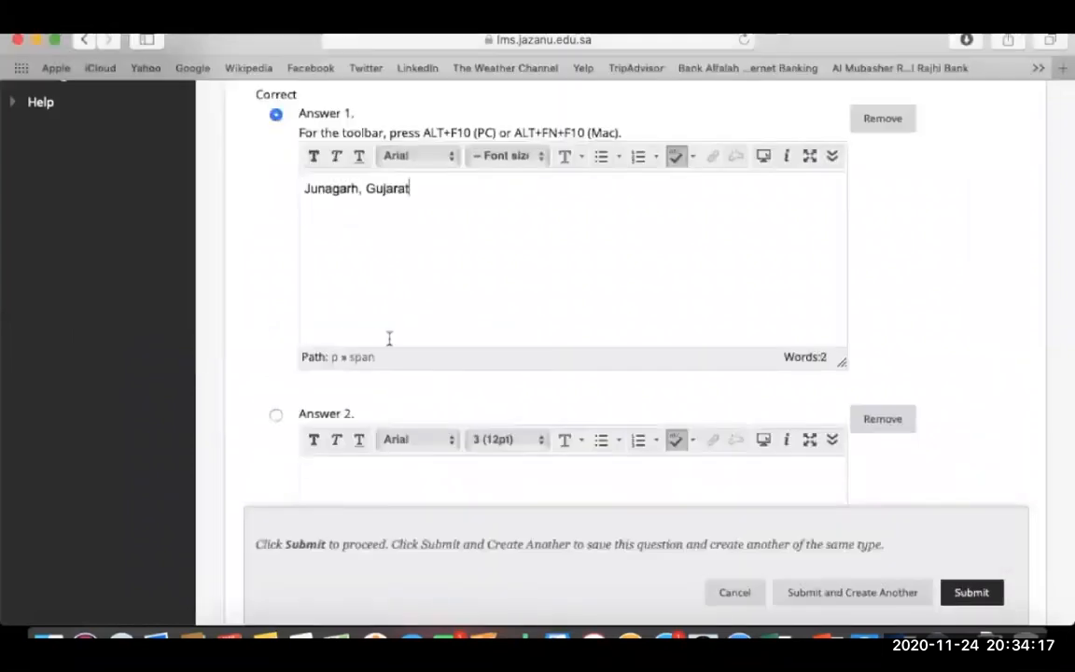
# Copy Diphu, Assam from the Word sheet into Answer 2.
pyautogui.scroll(-3, 422, 542)
pyautogui.click(412, 392)
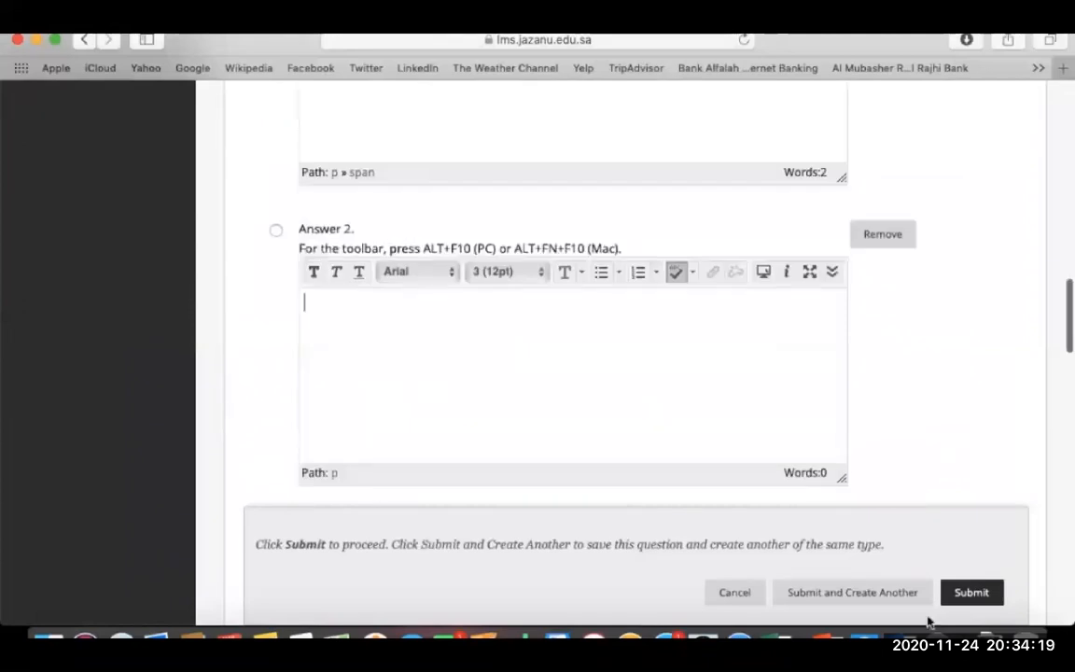
pyautogui.click(934, 638)
pyautogui.moveTo(289, 405); pyautogui.dragTo(407, 404)
pyautogui.press('super+c')
pyautogui.click(199, 391)
pyautogui.press('super+v')
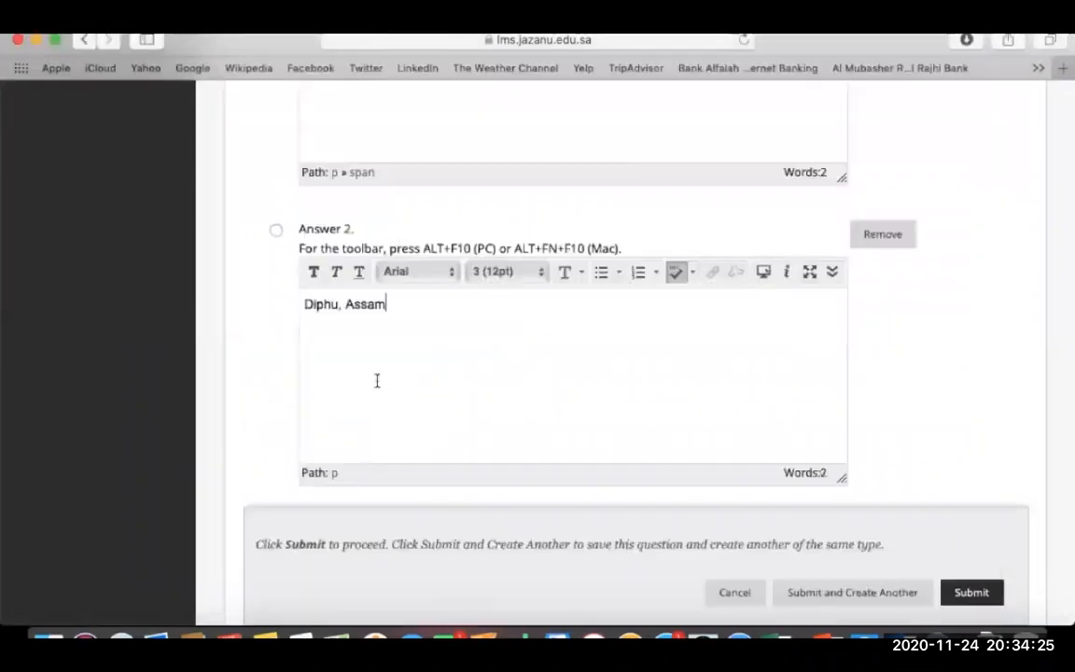
# Paste Kohima, Nagaland from the Word sheet into Answer 3.
pyautogui.scroll(-5, 903, 413)
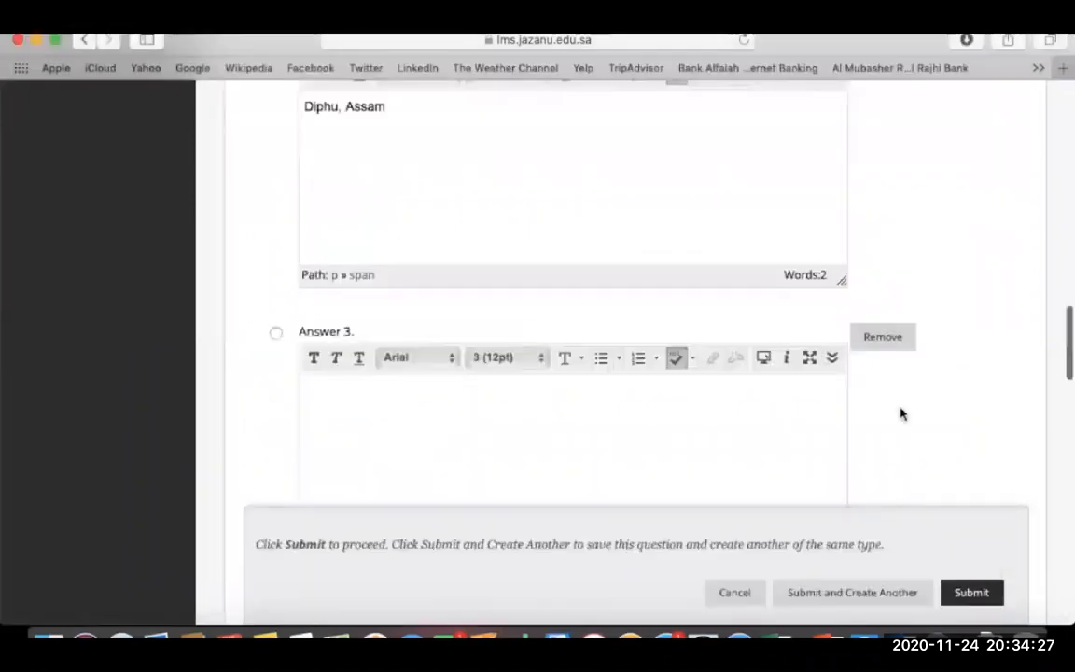
pyautogui.click(691, 399)
pyautogui.click(899, 641)
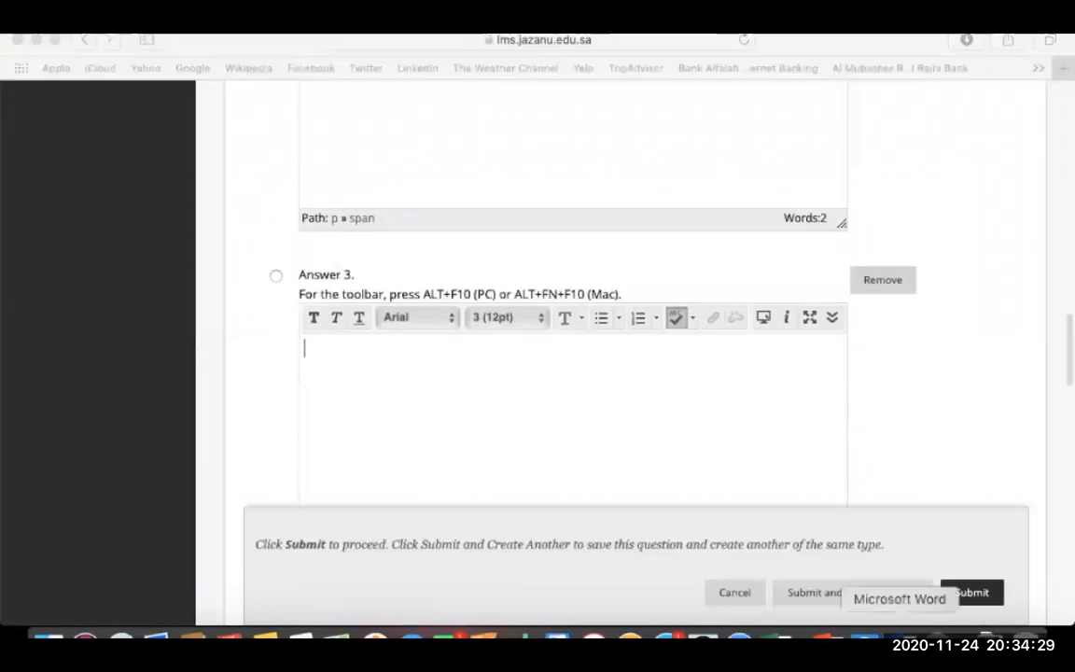
pyautogui.tripleClick(422, 445)
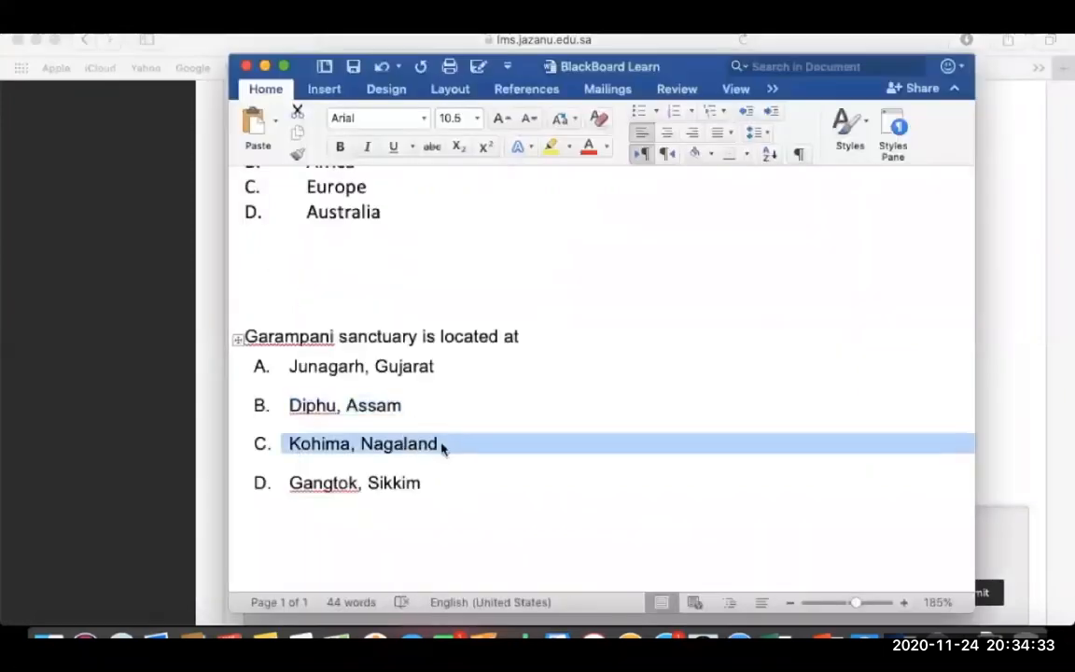
pyautogui.click(158, 423)
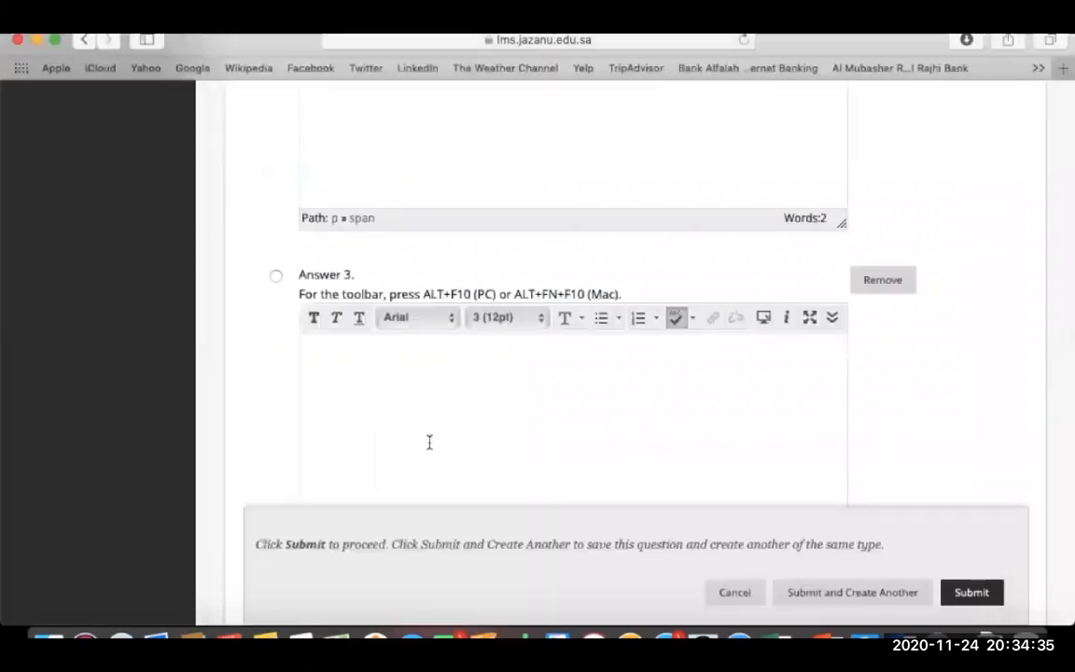
pyautogui.click(427, 440)
pyautogui.press('super+v')
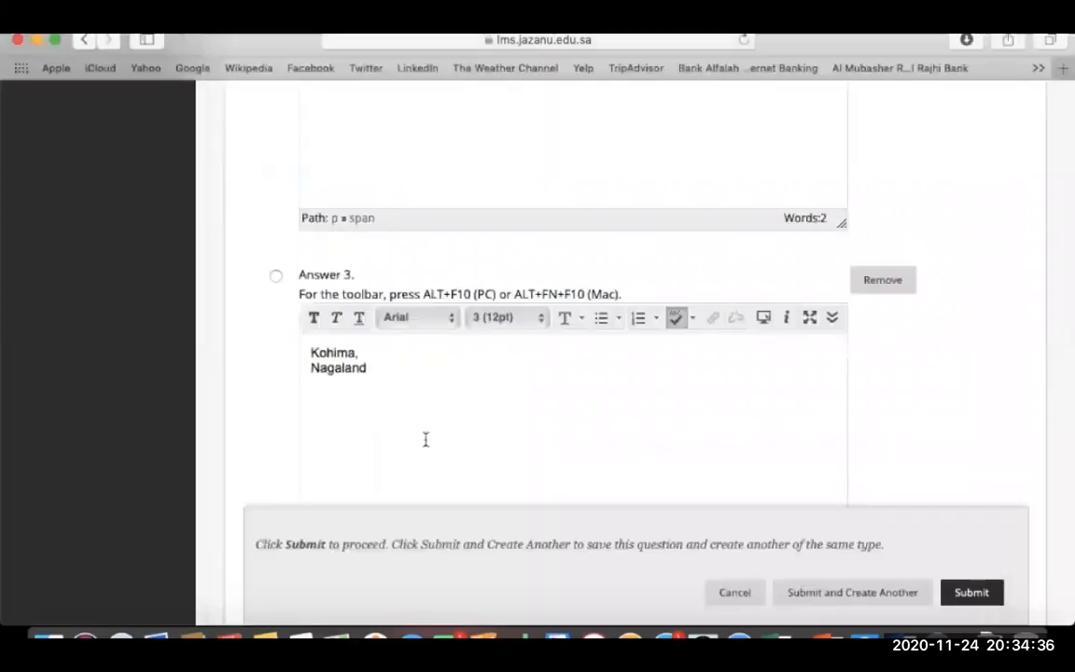
pyautogui.click(313, 367)
pyautogui.click(343, 412)
# Paste Gangtok, Sikkim from Word into Answer 4, marked as the correct answer.
pyautogui.scroll(-5, 852, 396)
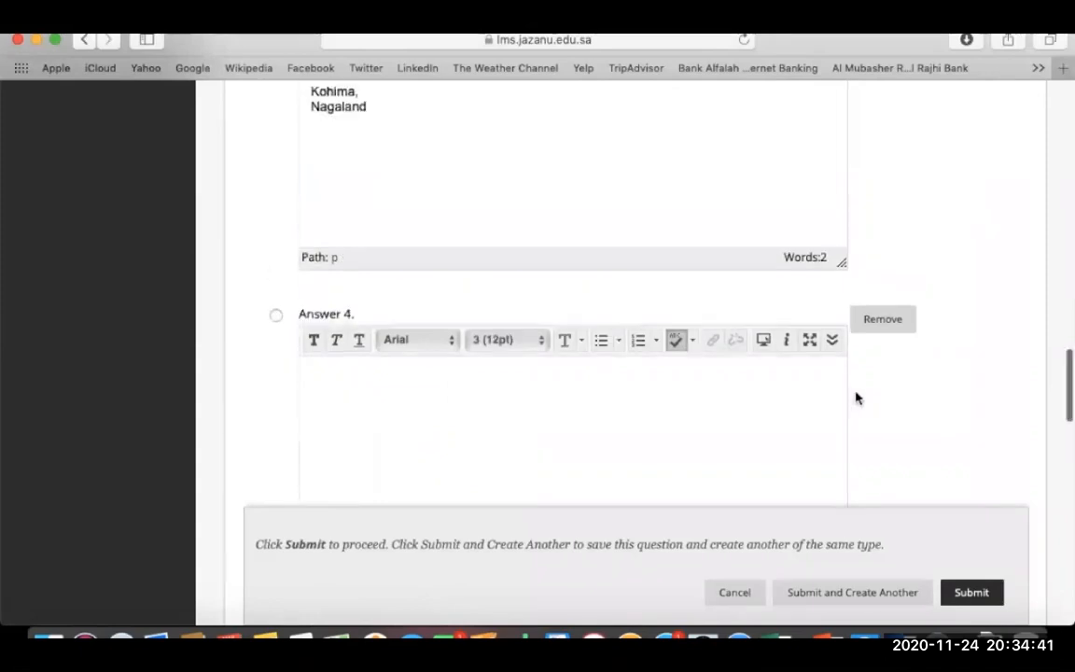
pyautogui.scroll(-2, 857, 398)
pyautogui.click(900, 638)
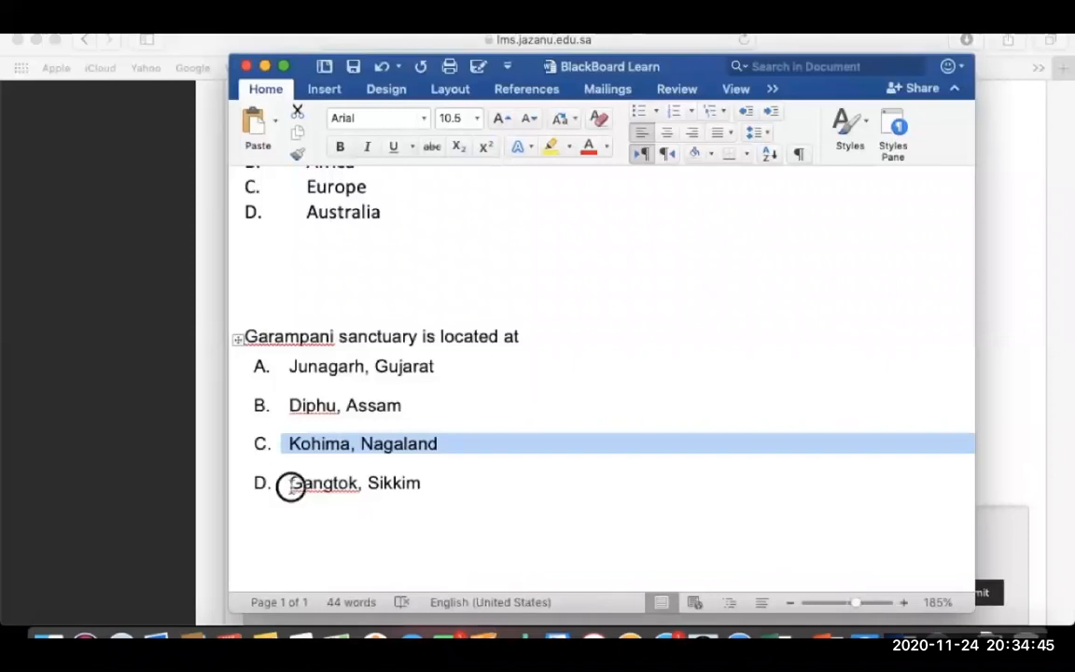
pyautogui.moveTo(290, 486); pyautogui.dragTo(426, 484)
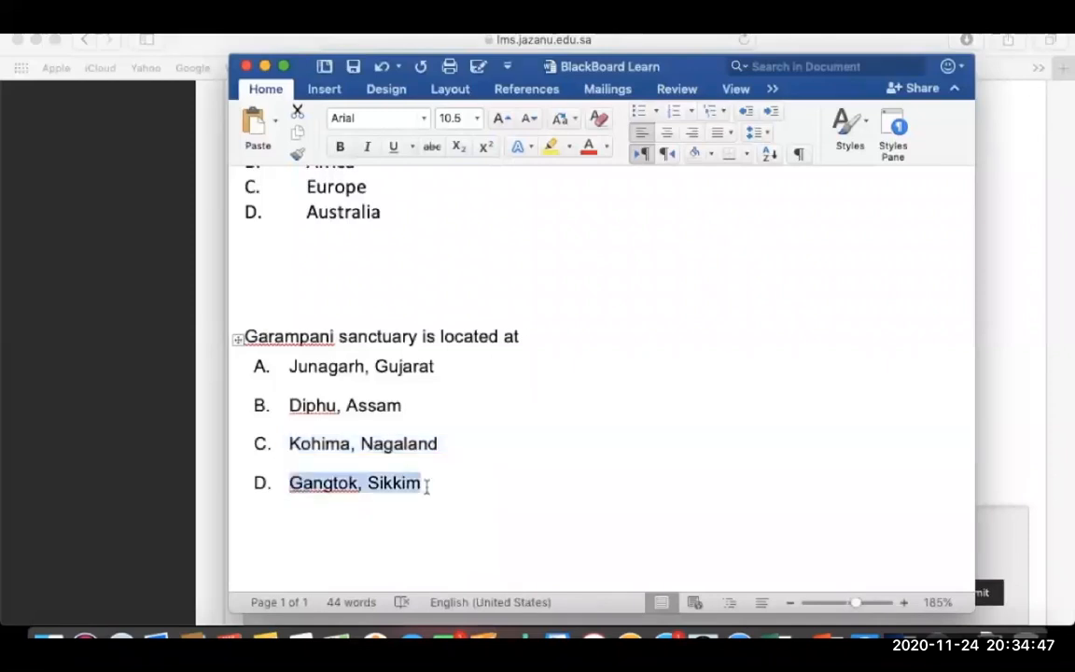
pyautogui.click(156, 417)
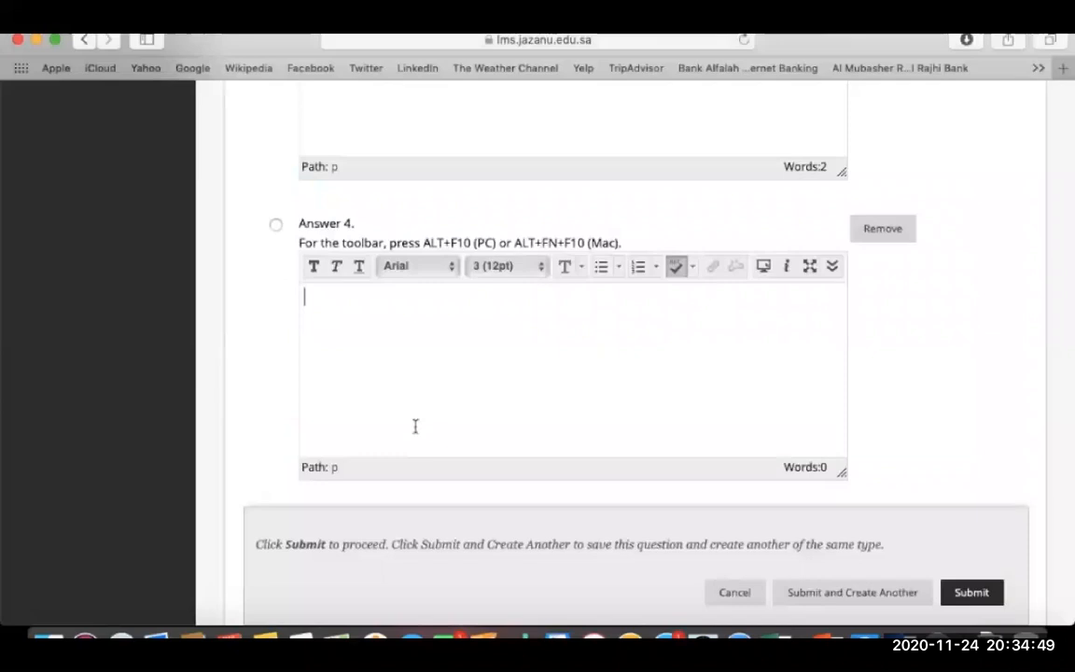
pyautogui.press('super+v')
pyautogui.click(276, 225)
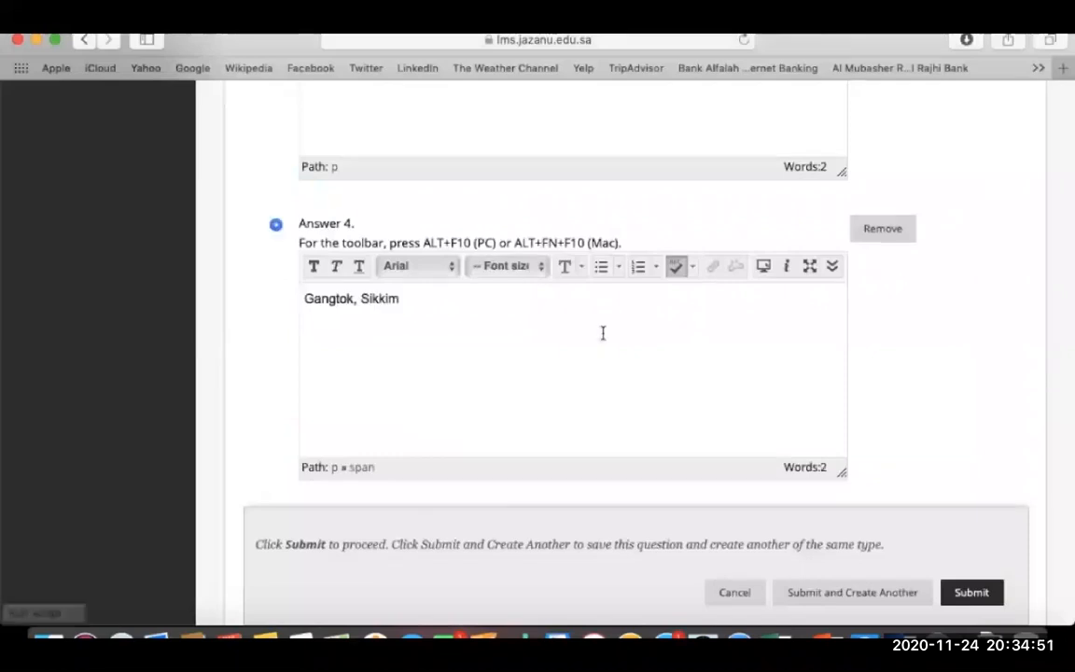
pyautogui.scroll(-5, 868, 349)
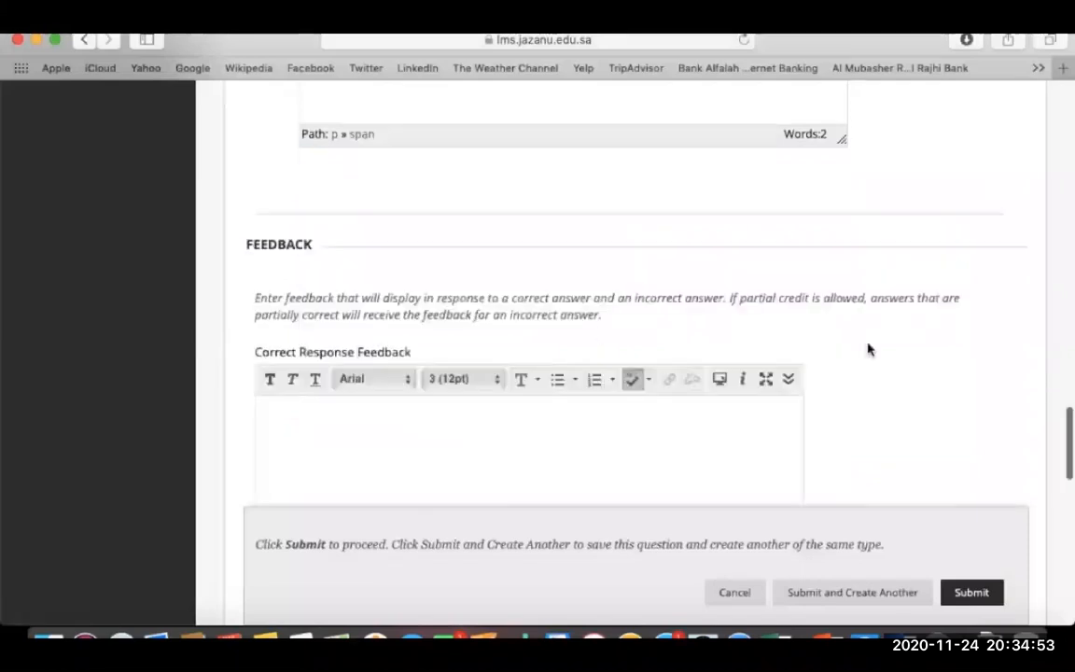
# Enter feedback 'right!' for correct and 'Sorry' for incorrect responses, then submit the Garampani question.
pyautogui.scroll(-3, 868, 349)
pyautogui.click(629, 300)
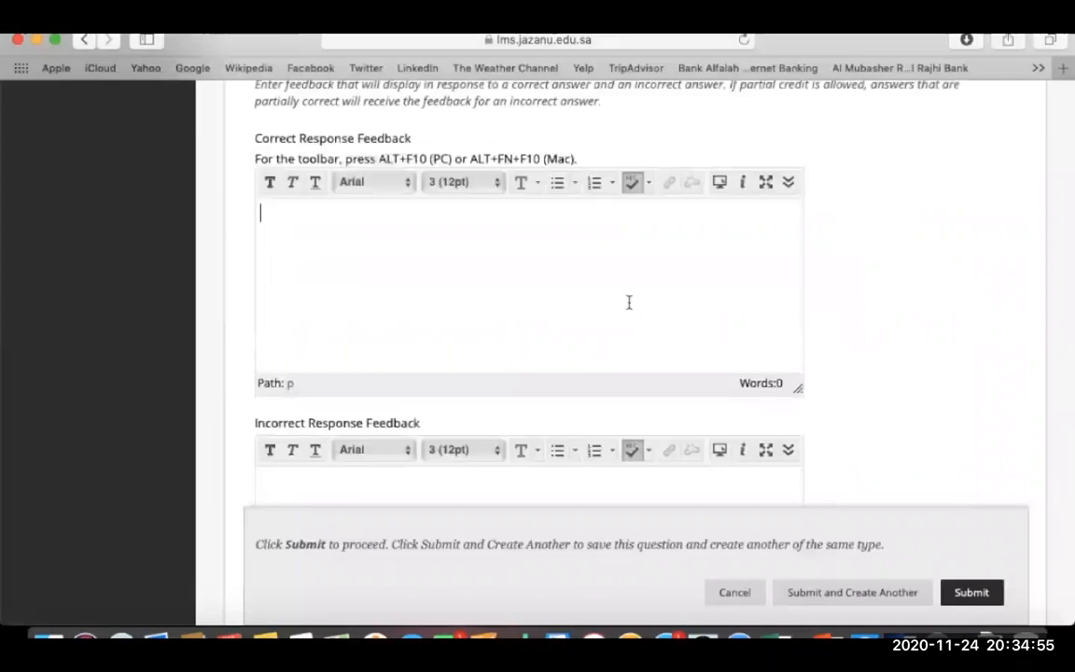
pyautogui.write('right!')
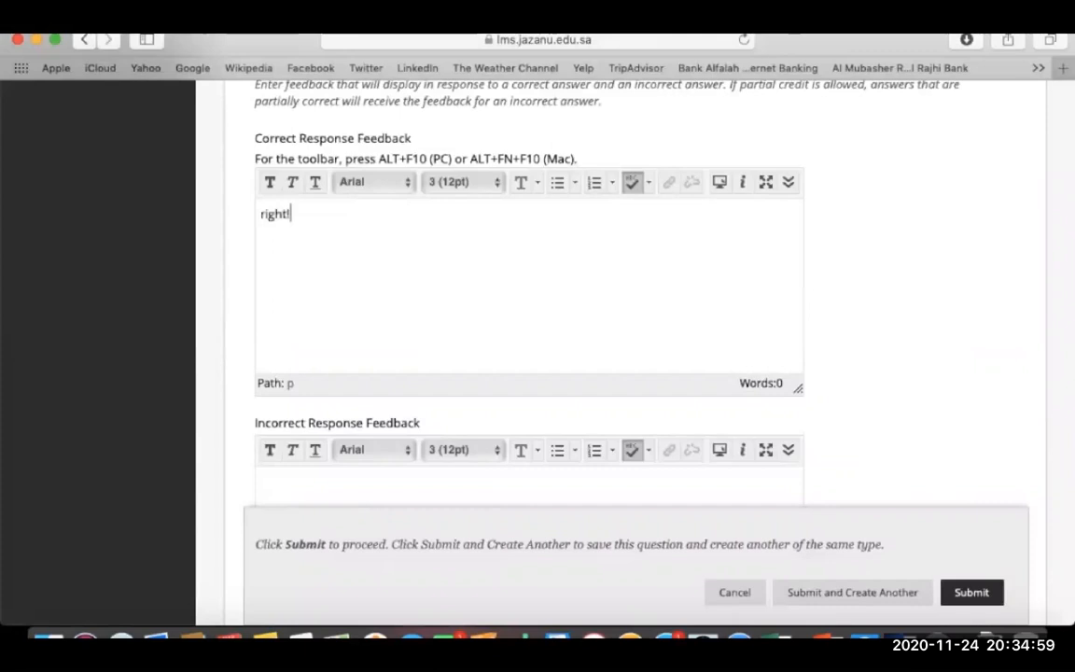
pyautogui.scroll(-1, 931, 309)
pyautogui.scroll(-3, 617, 307)
pyautogui.click(617, 307)
pyautogui.write('Sorry')
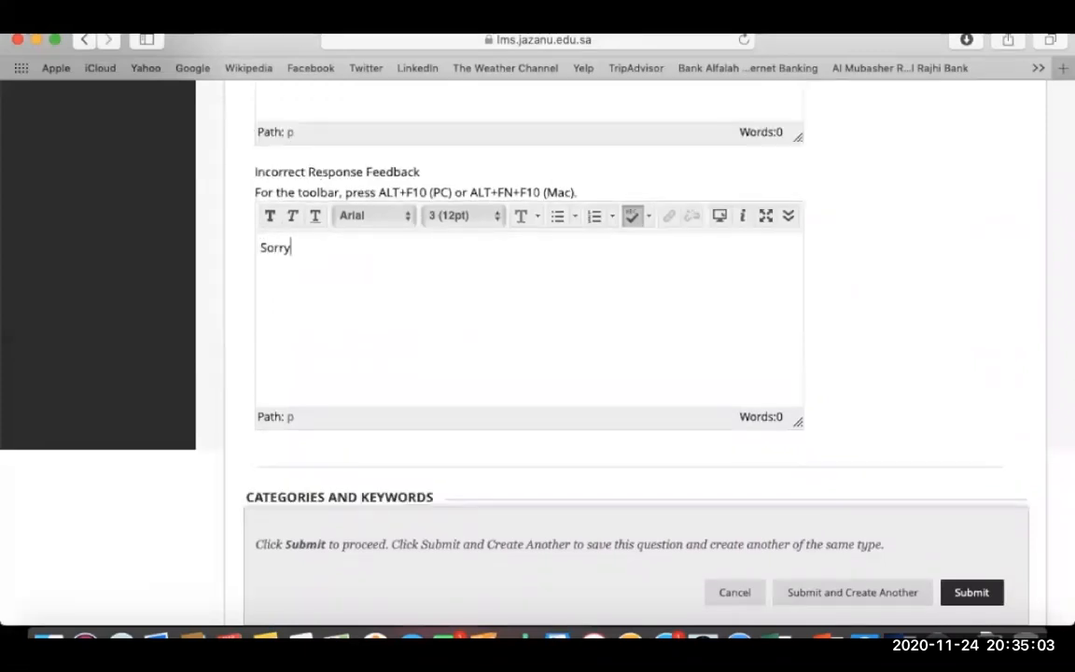
pyautogui.scroll(-3, 830, 309)
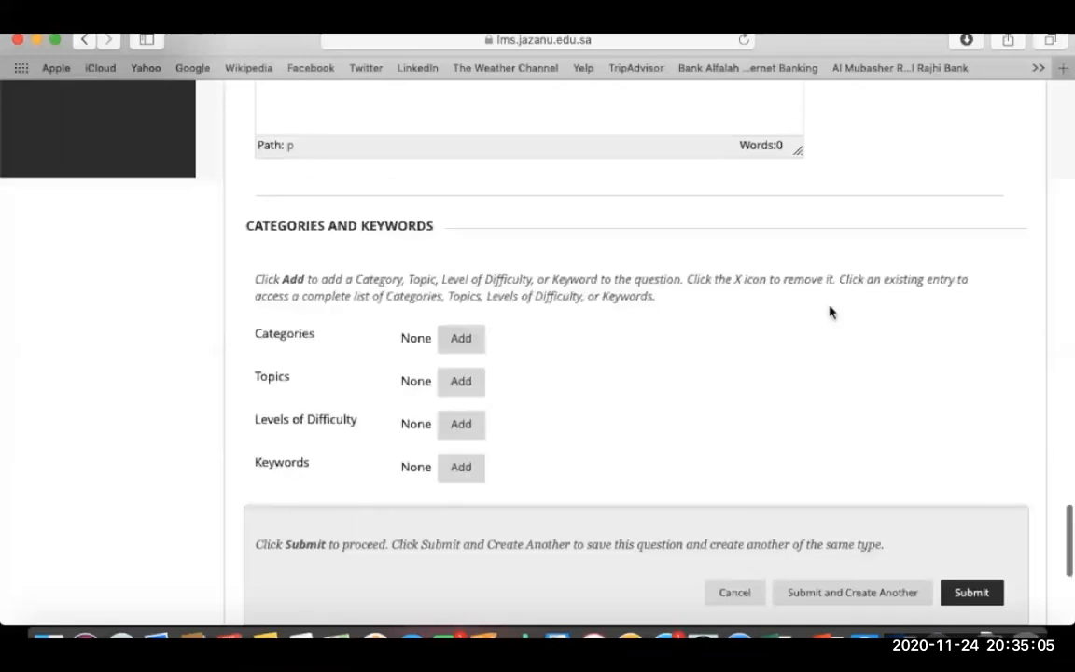
pyautogui.scroll(-3, 830, 313)
pyautogui.scroll(-2, 831, 313)
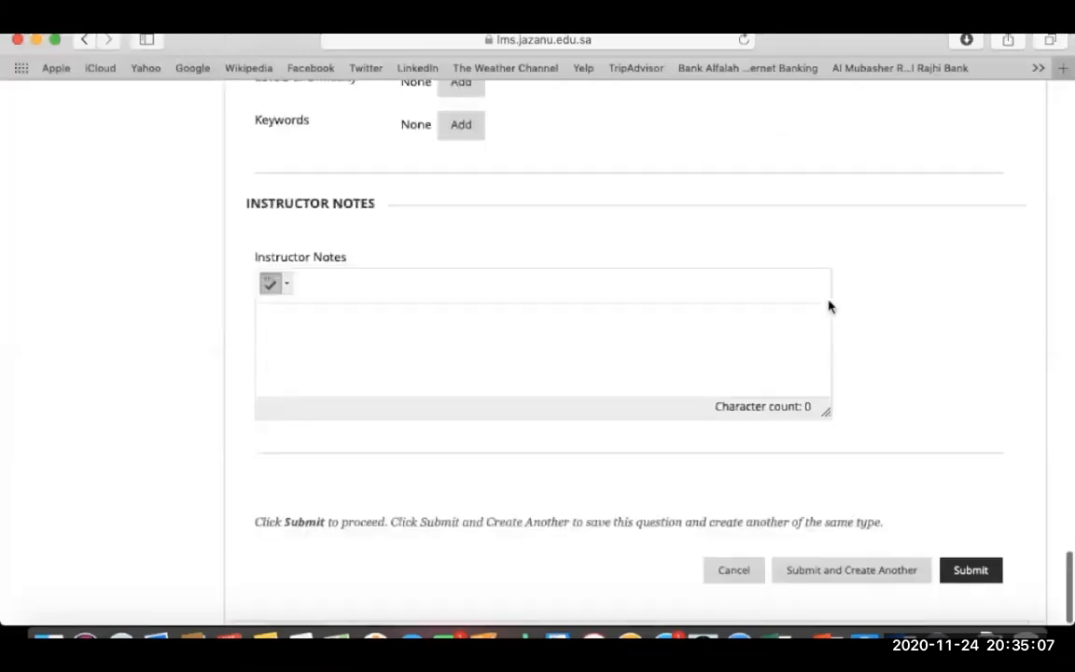
pyautogui.click(969, 574)
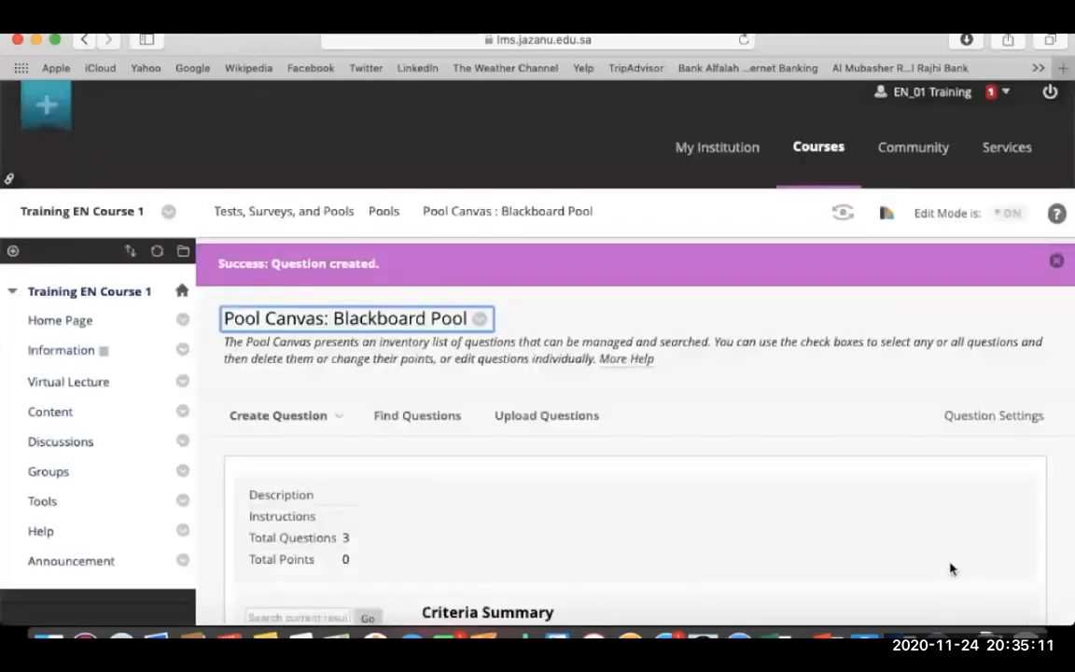
# Review the Pool Canvas's three questions, then open Question Settings.
pyautogui.scroll(-3, 624, 528)
pyautogui.scroll(-3, 623, 533)
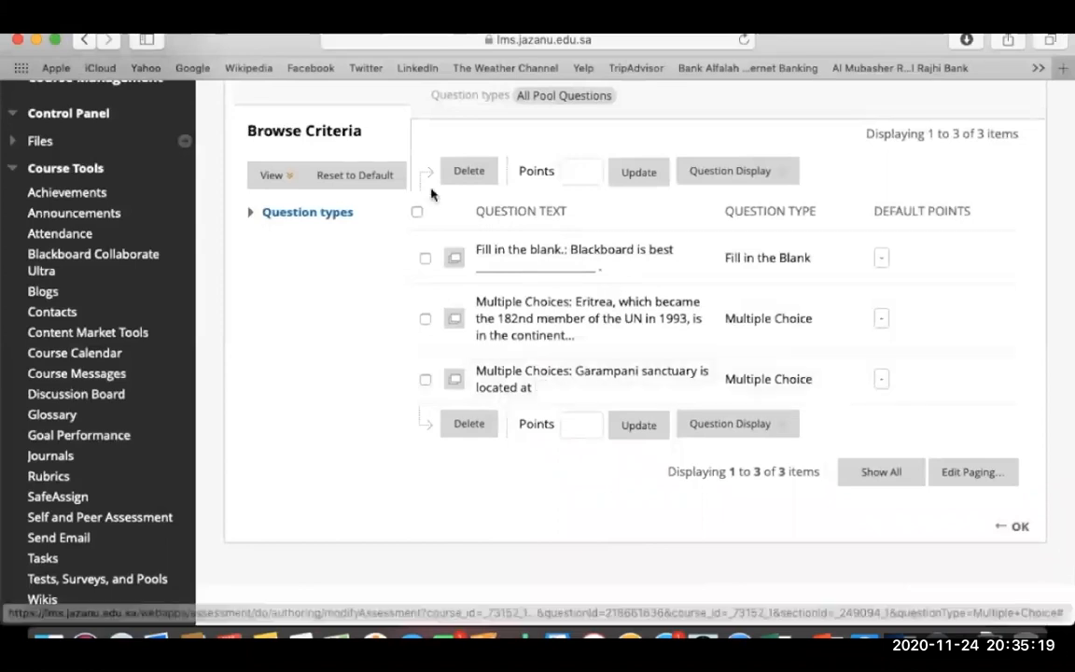
pyautogui.scroll(5, 425, 201)
pyautogui.scroll(-1, 422, 206)
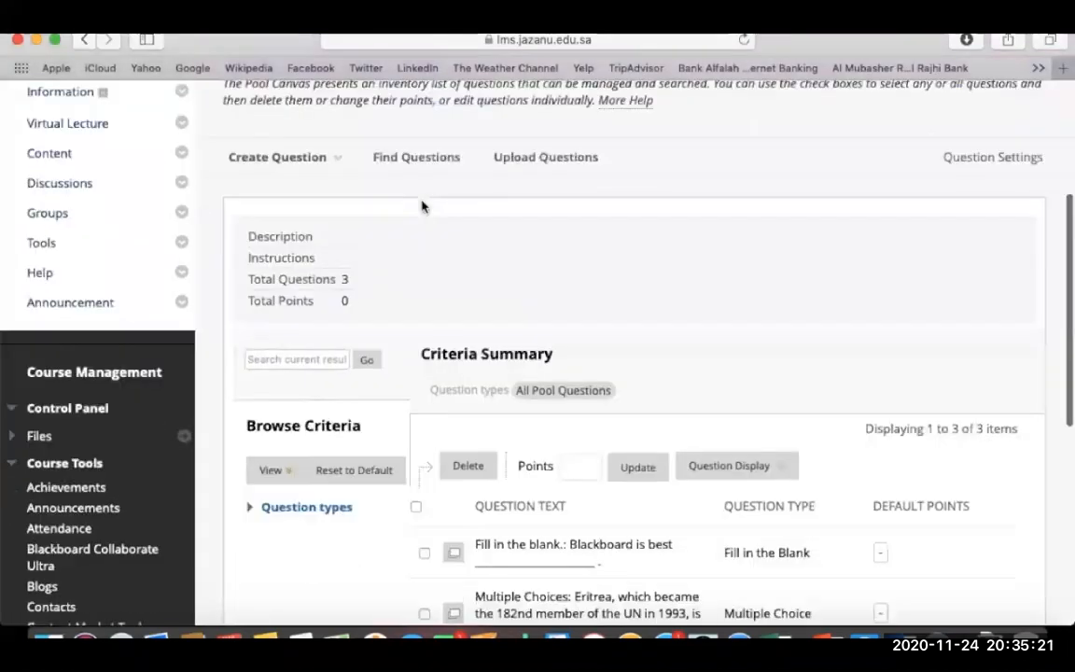
pyautogui.scroll(1, 422, 206)
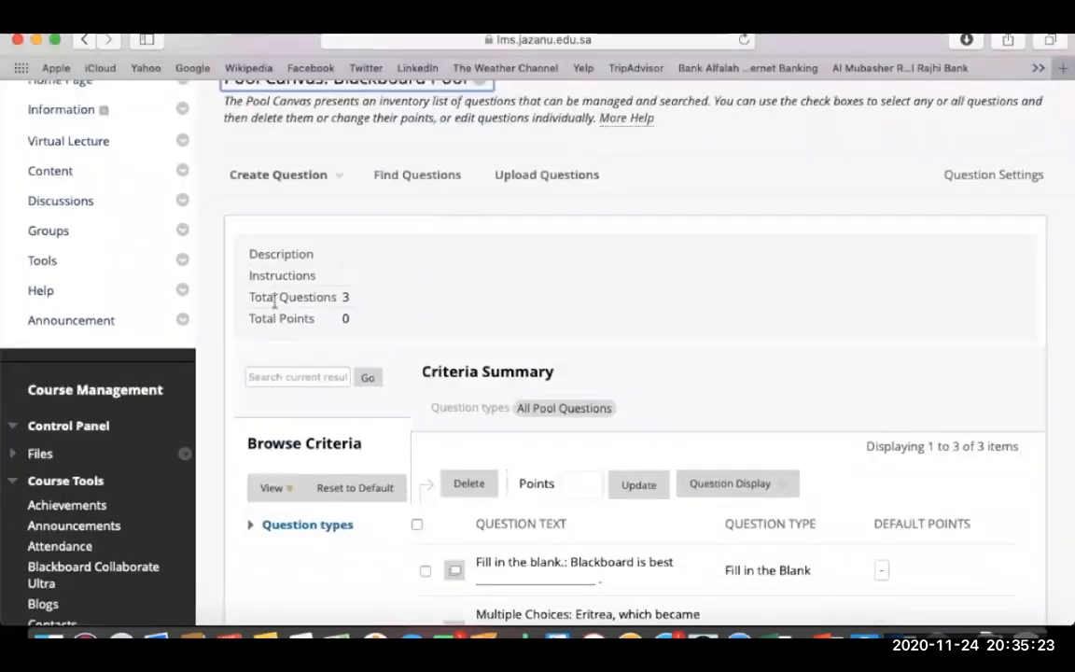
pyautogui.scroll(-8, 667, 331)
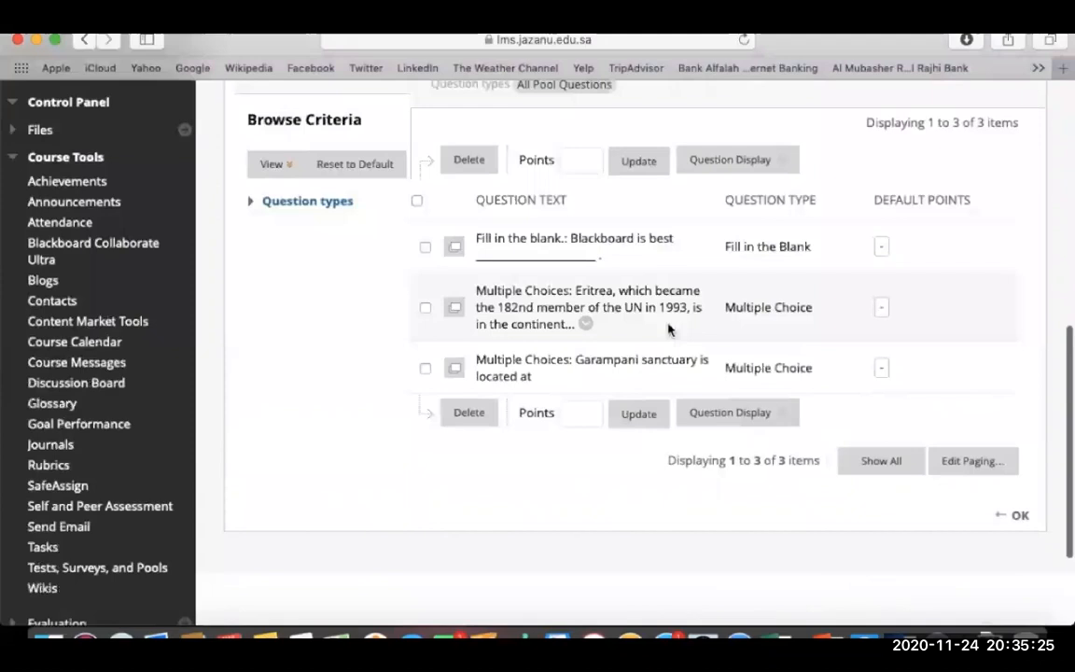
pyautogui.scroll(8, 667, 330)
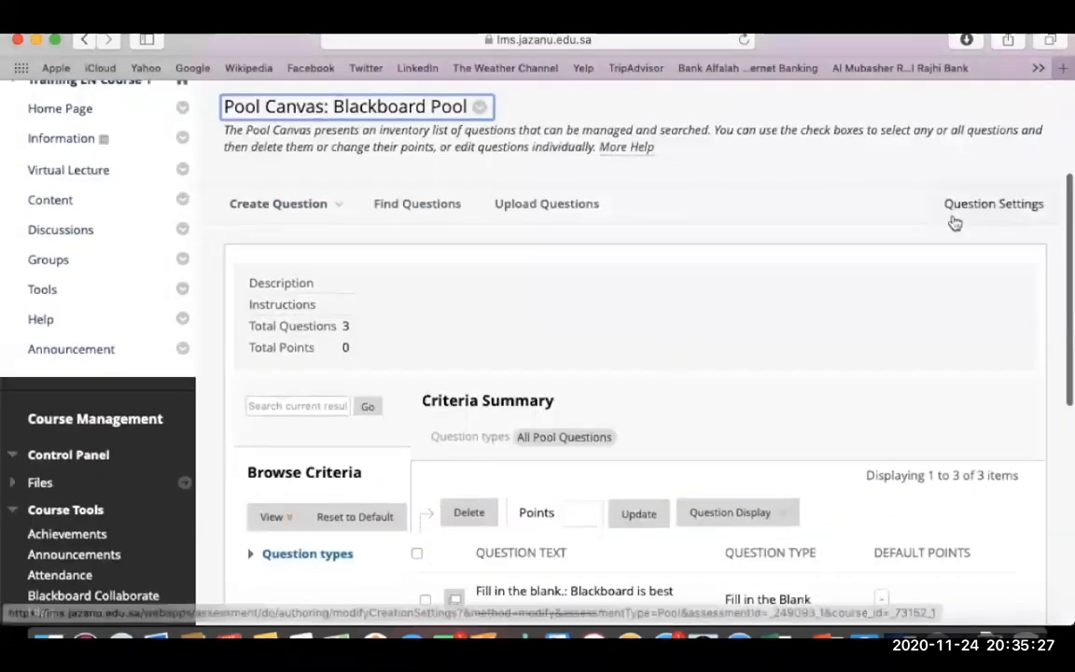
pyautogui.click(965, 211)
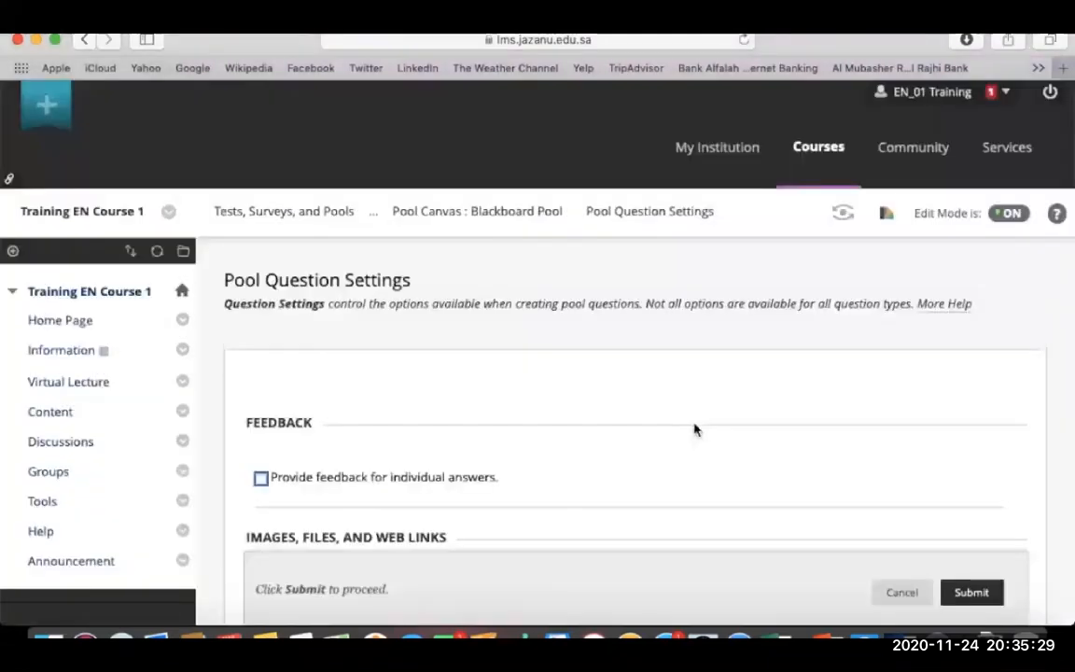
# Review the Pool Question Settings, submit them, and look over the three-question Pool Canvas.
pyautogui.scroll(-7, 695, 429)
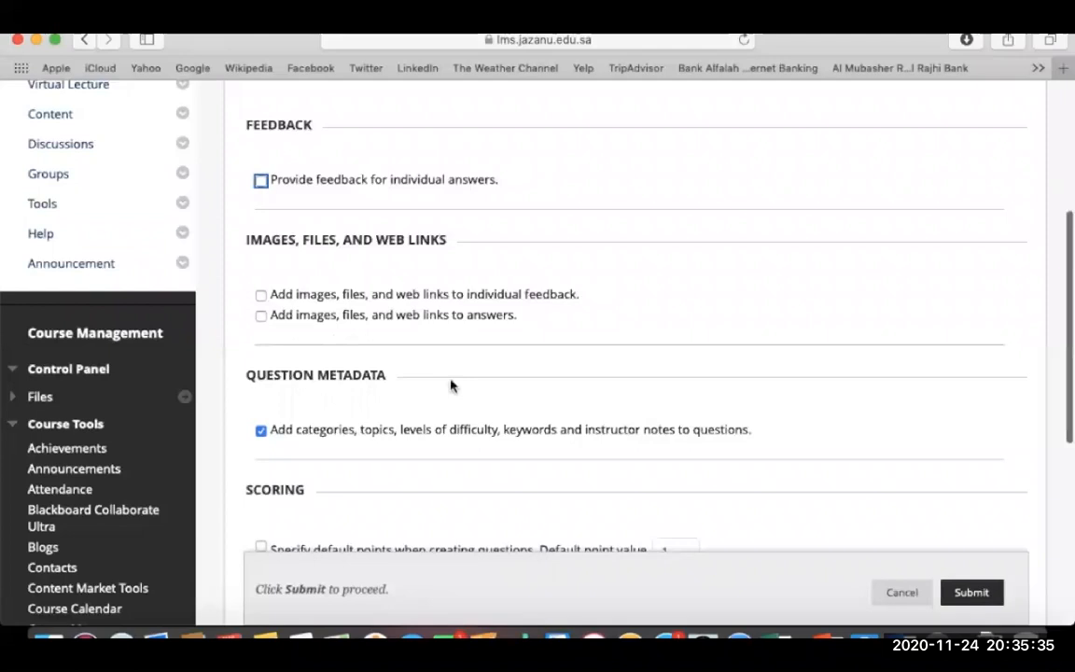
pyautogui.scroll(-5, 451, 385)
pyautogui.scroll(-4, 382, 262)
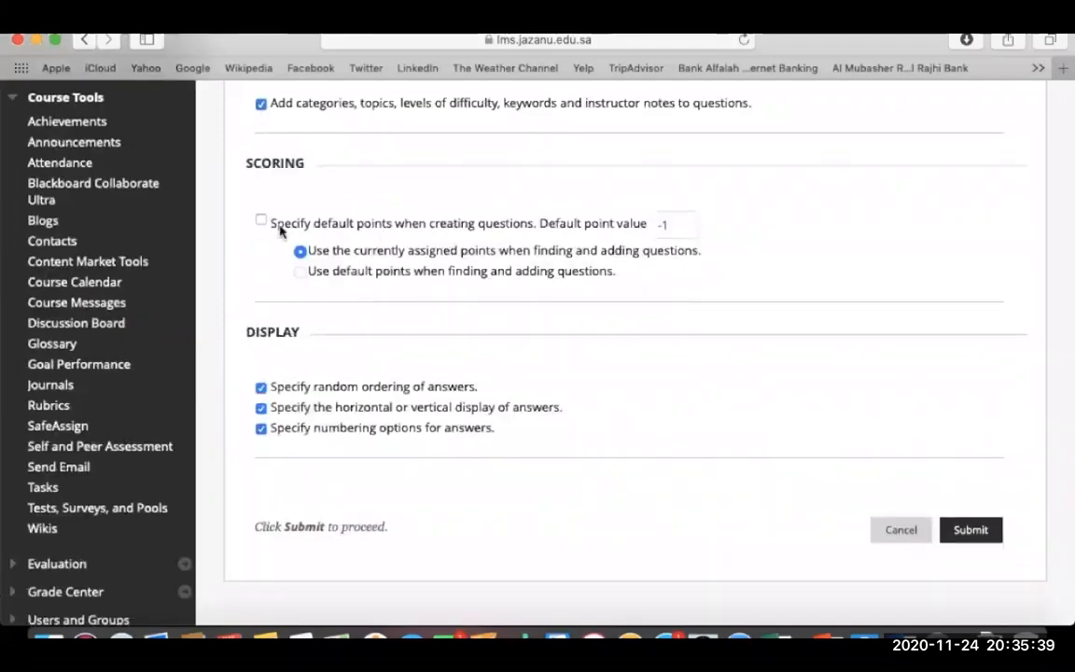
pyautogui.scroll(-1, 280, 232)
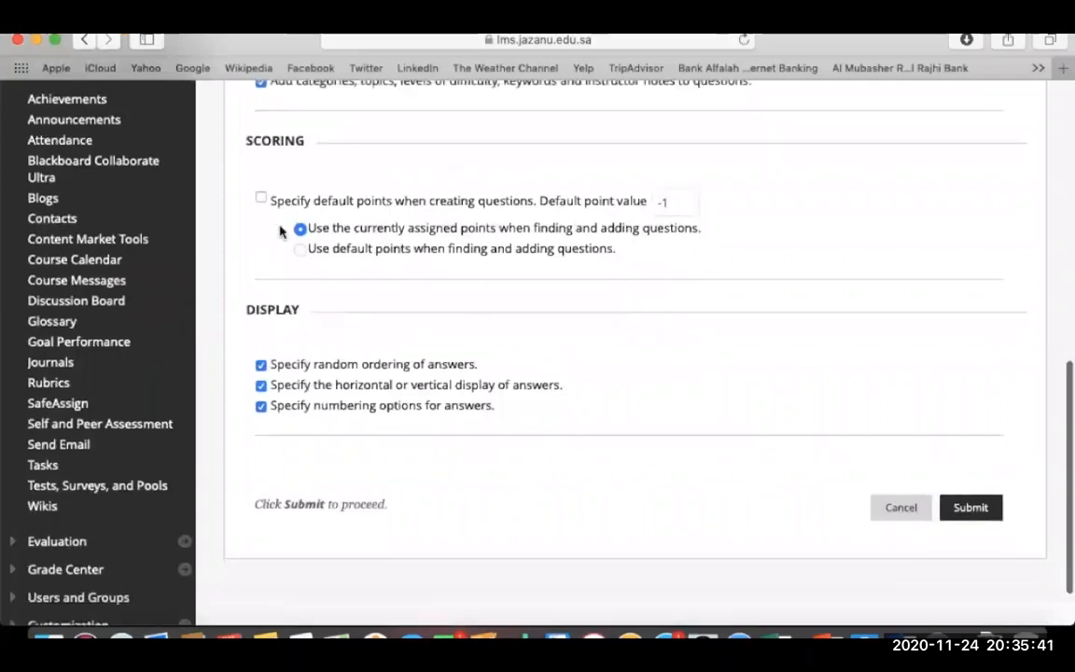
pyautogui.scroll(-2, 280, 231)
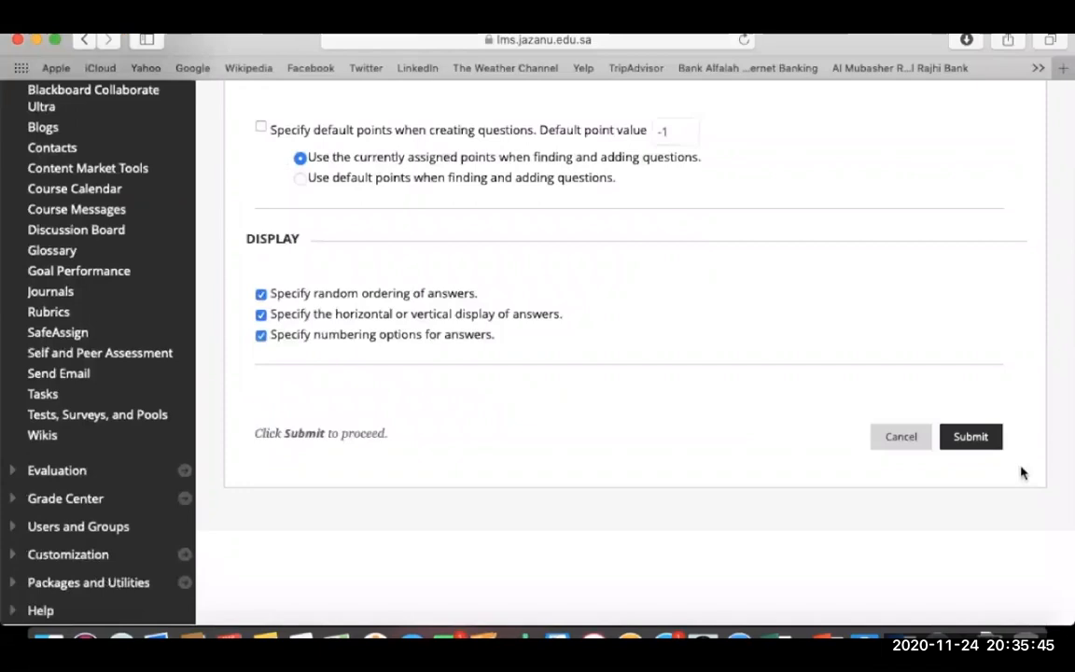
pyautogui.click(971, 439)
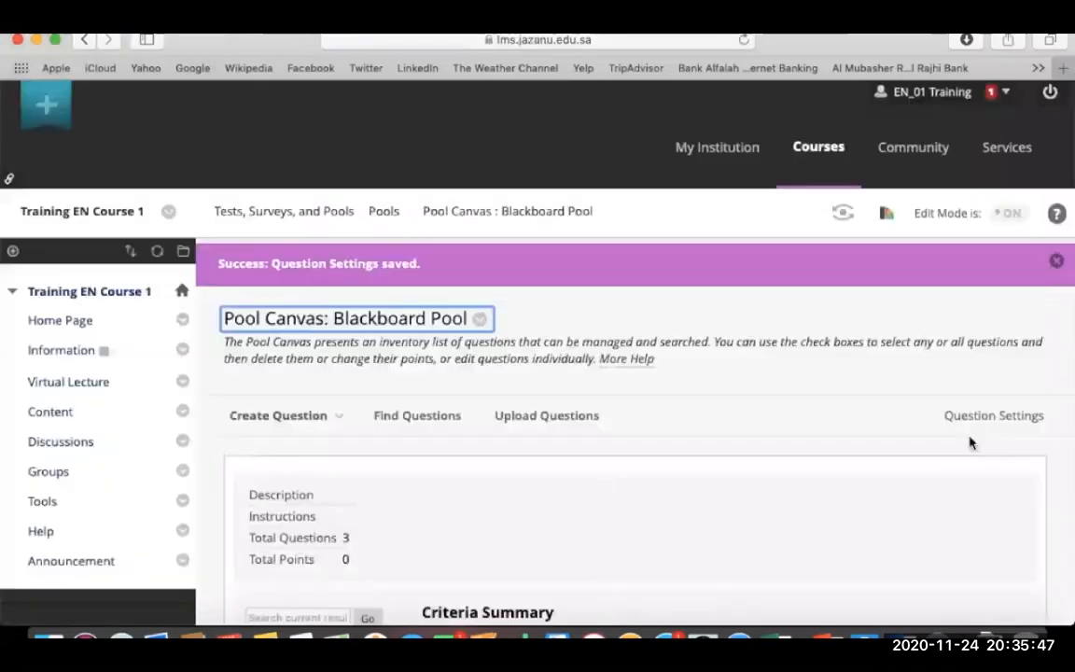
pyautogui.scroll(-8, 808, 483)
pyautogui.scroll(-3, 808, 482)
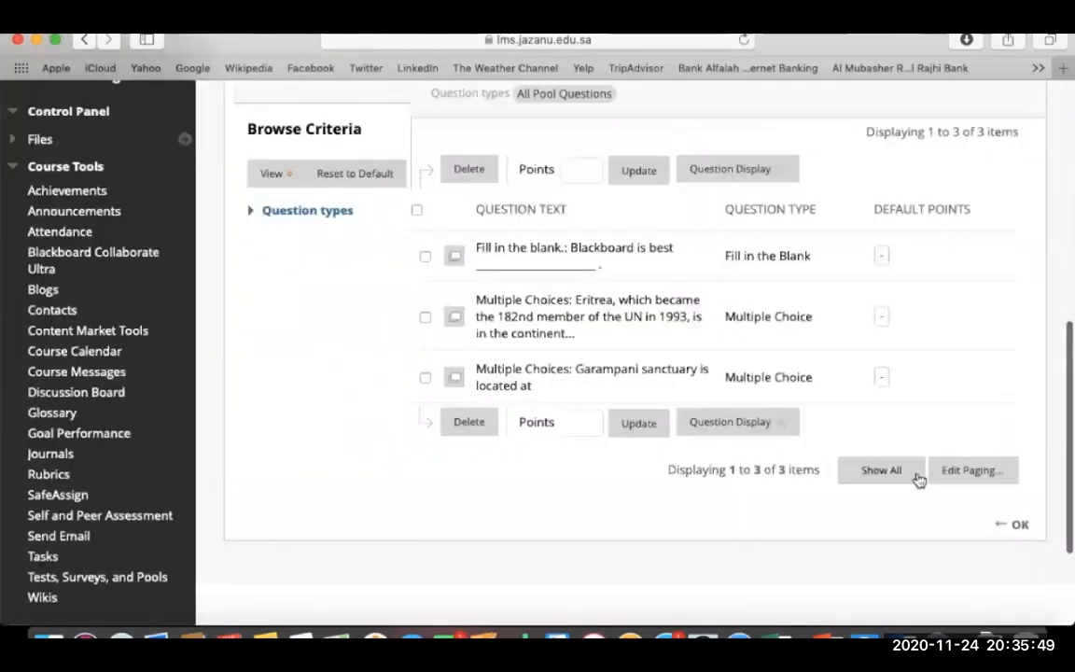
pyautogui.click(1017, 523)
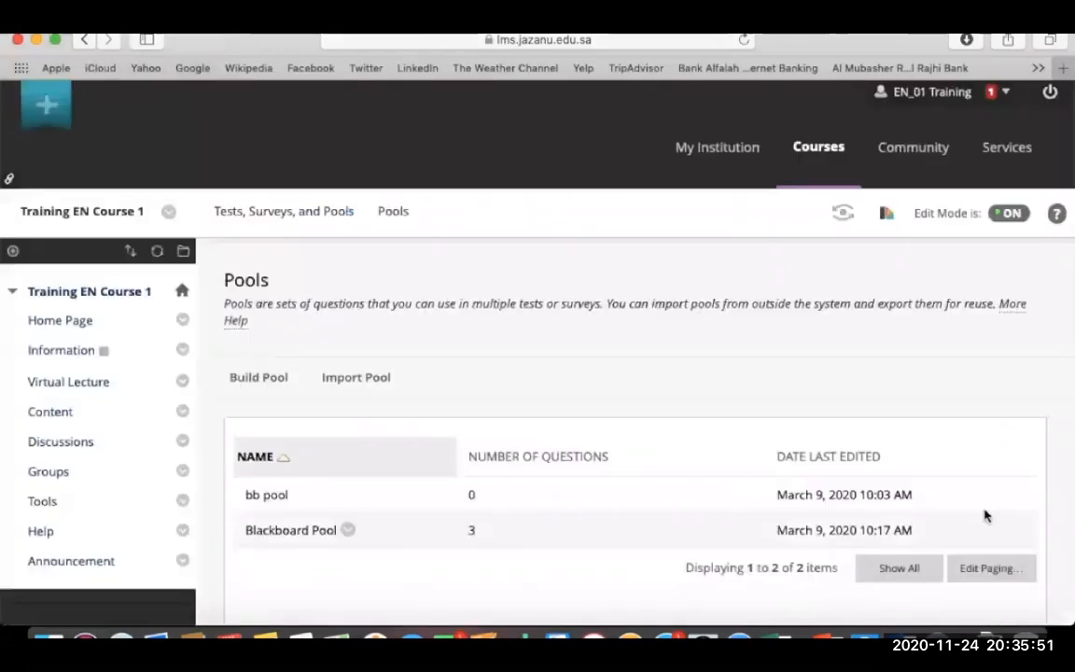
pyautogui.click(348, 530)
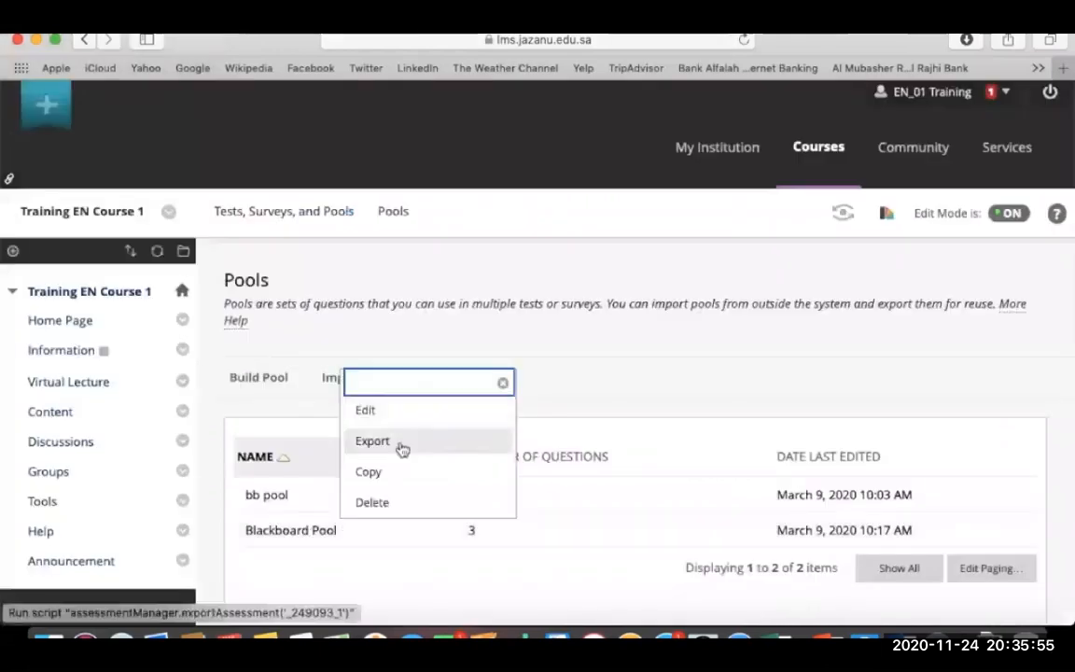
pyautogui.click(419, 575)
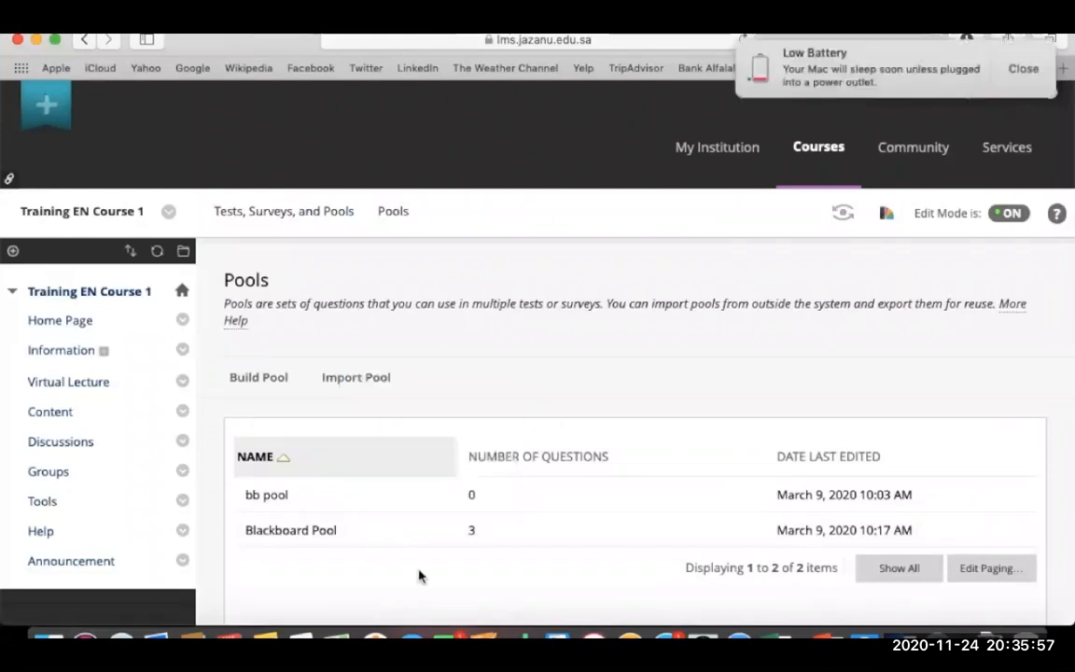
pyautogui.scroll(-3, 422, 574)
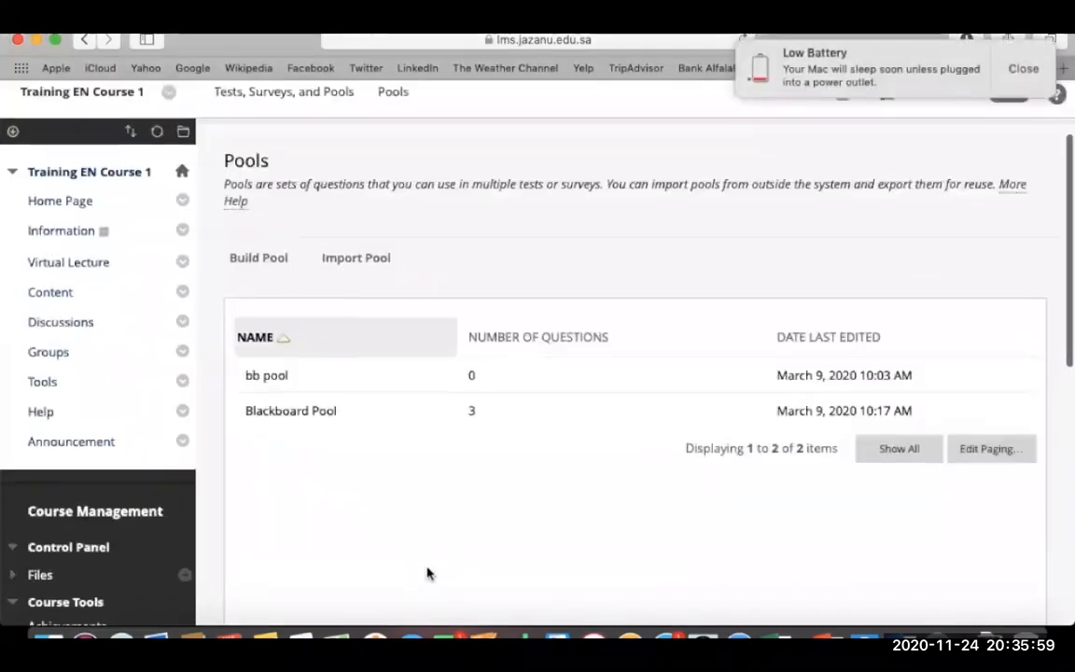
pyautogui.click(1021, 69)
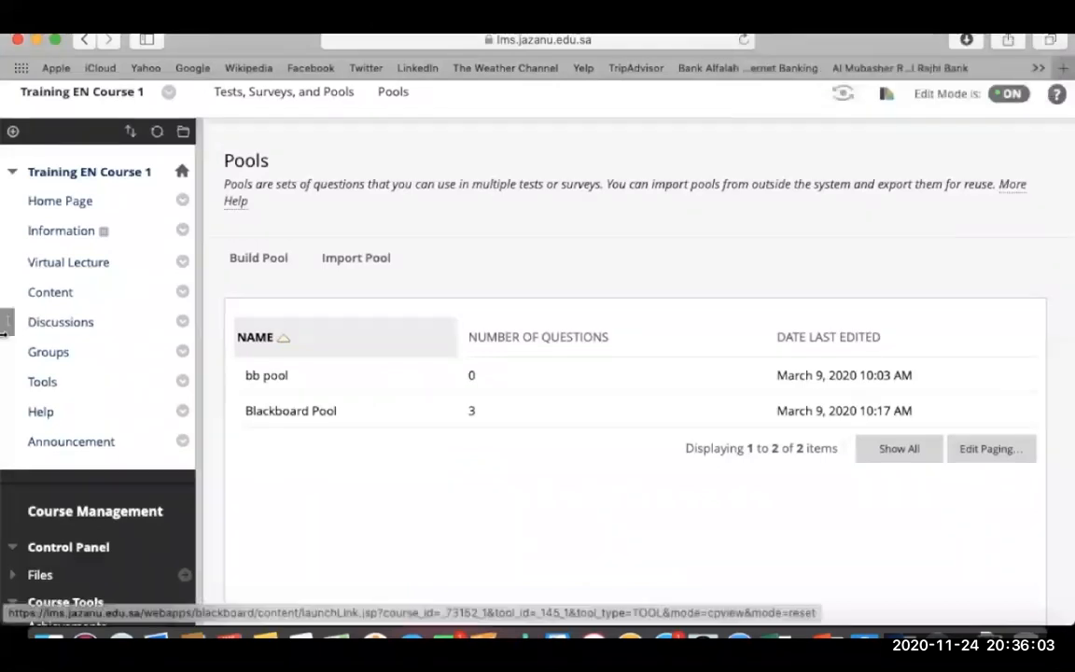
# Go to Content, open bb folder and choose Assessments > Test to reach Add Test.
pyautogui.click(51, 293)
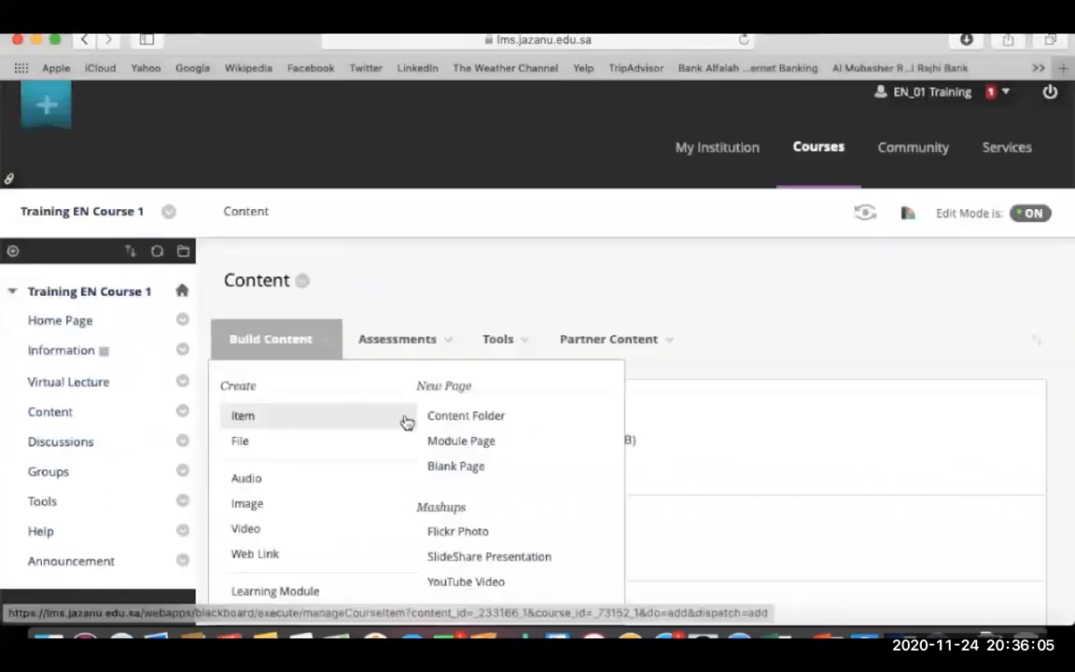
pyautogui.scroll(-6, 707, 400)
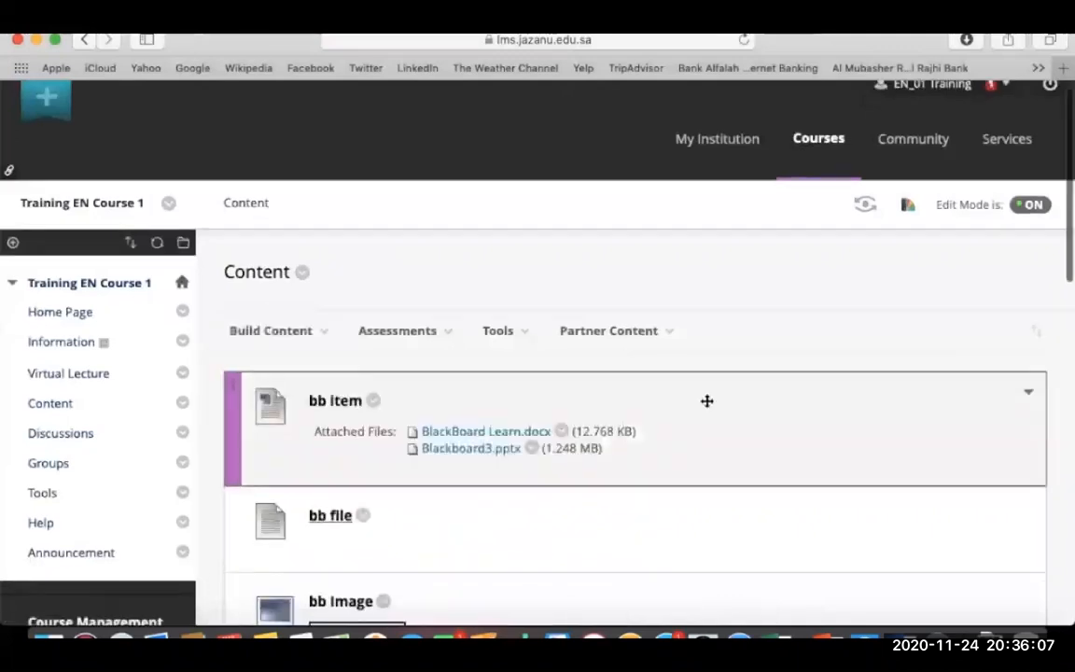
pyautogui.click(348, 349)
pyautogui.moveTo(292, 344)
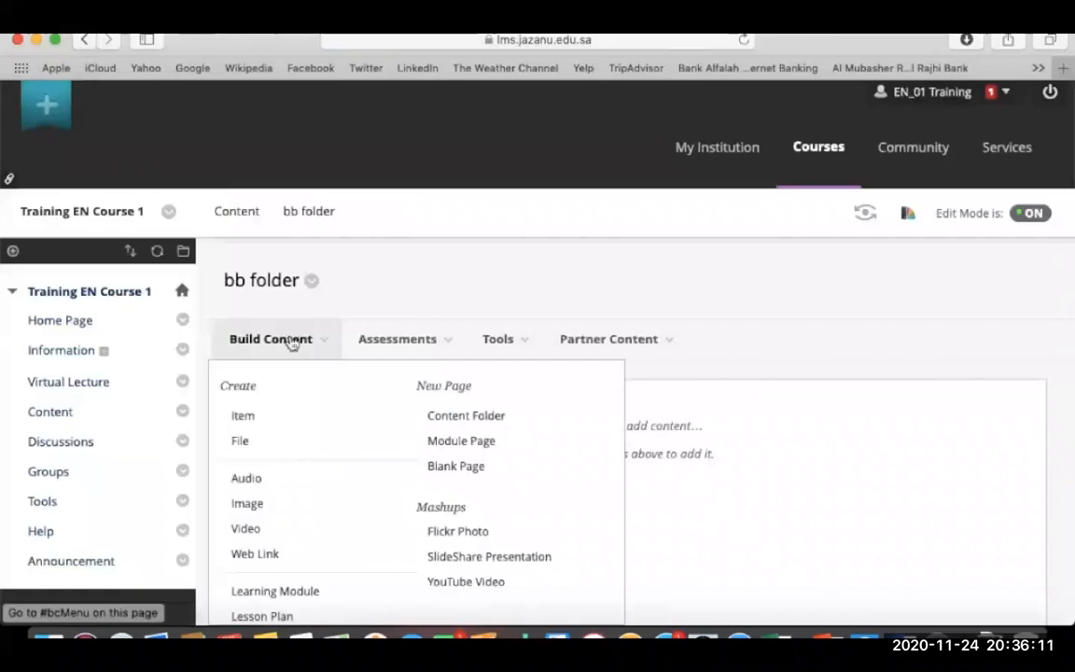
pyautogui.moveTo(403, 350)
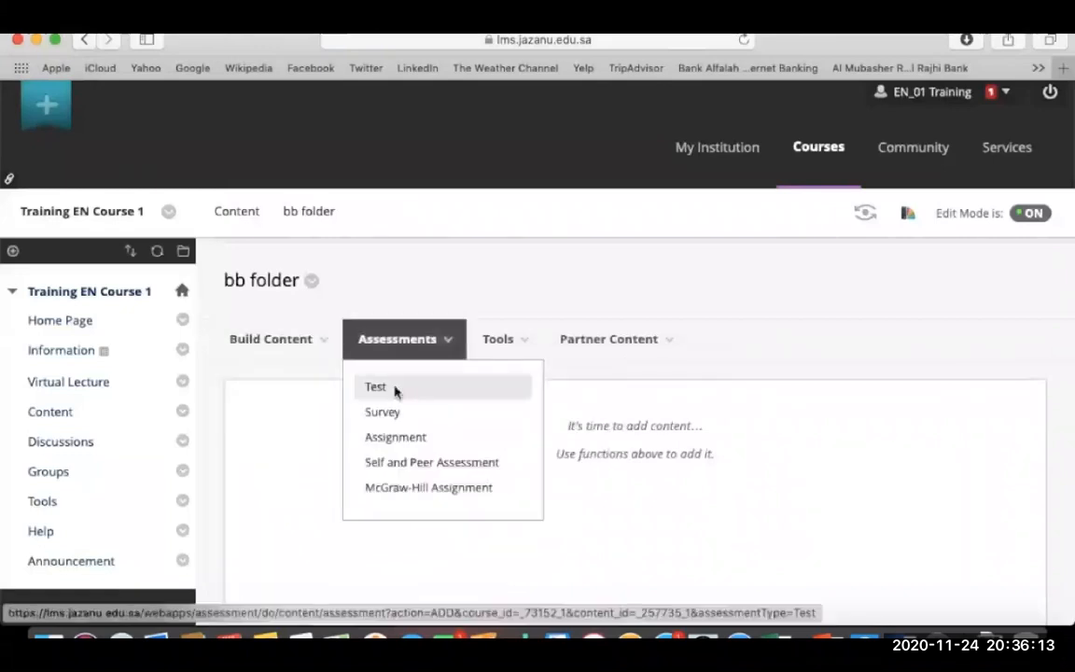
pyautogui.click(396, 390)
pyautogui.scroll(-5, 395, 390)
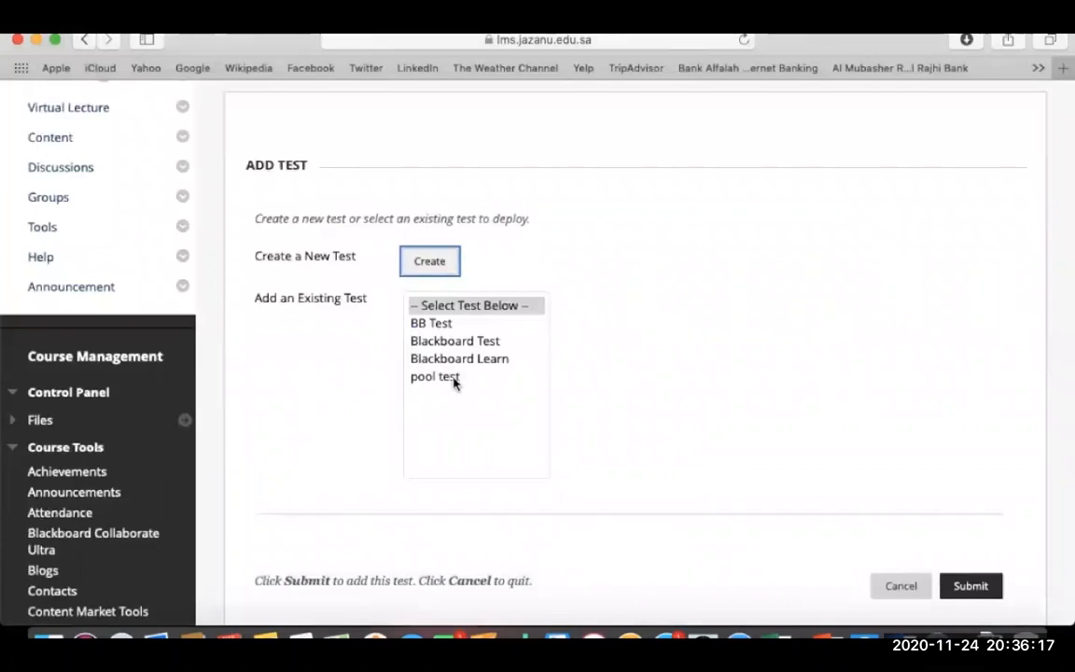
# Create a new test named 'BB pool Test' and submit it.
pyautogui.click(431, 264)
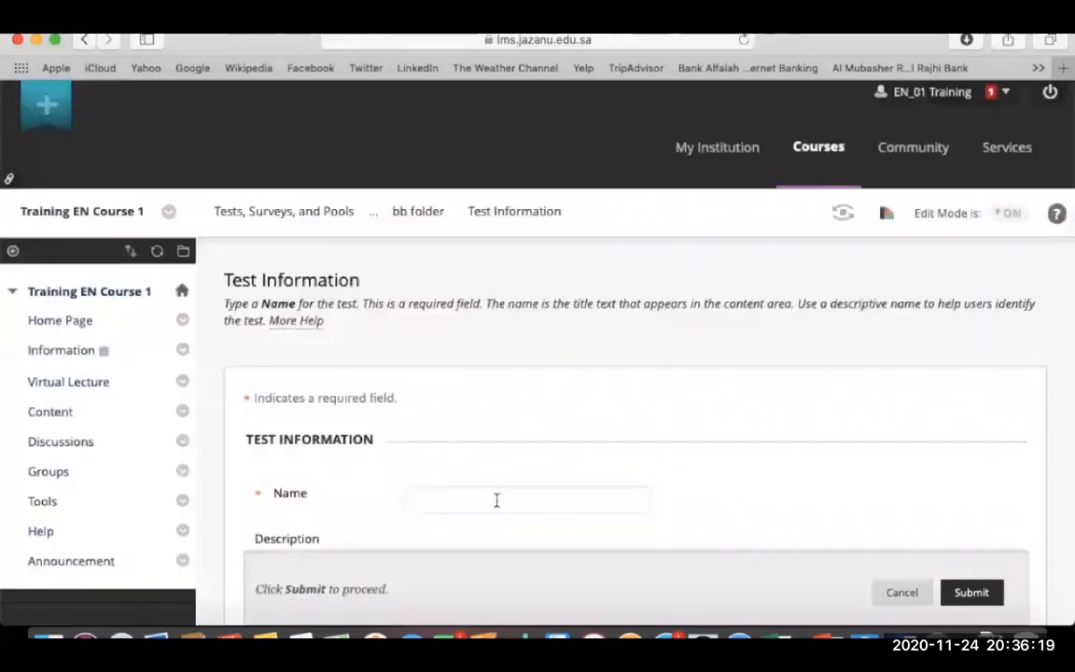
pyautogui.write('BB pool Test')
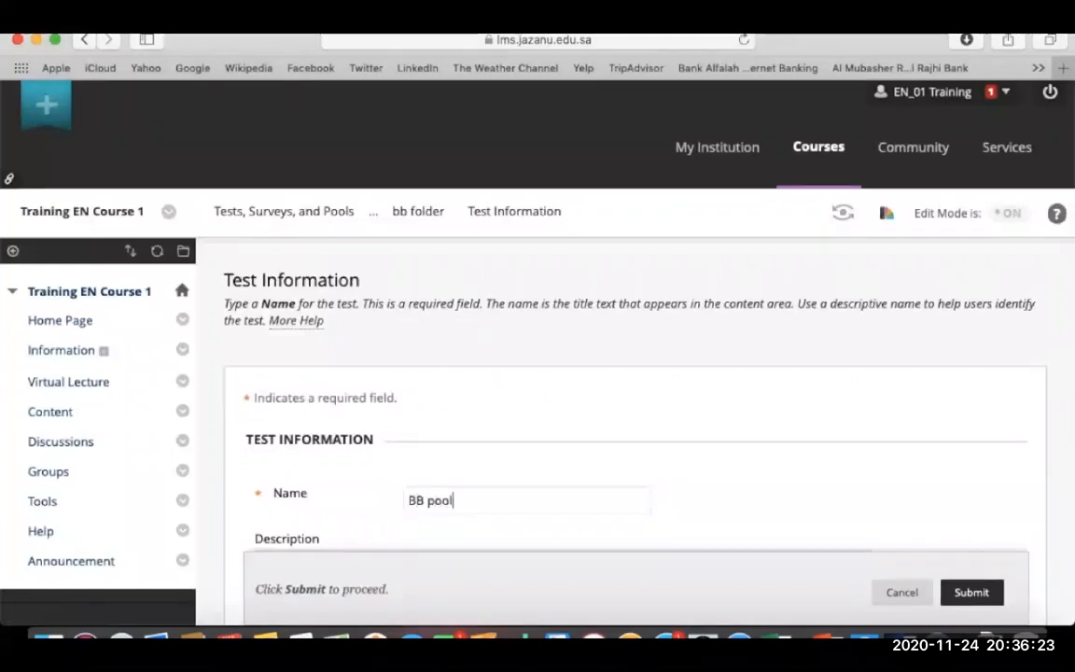
pyautogui.scroll(-5, 688, 494)
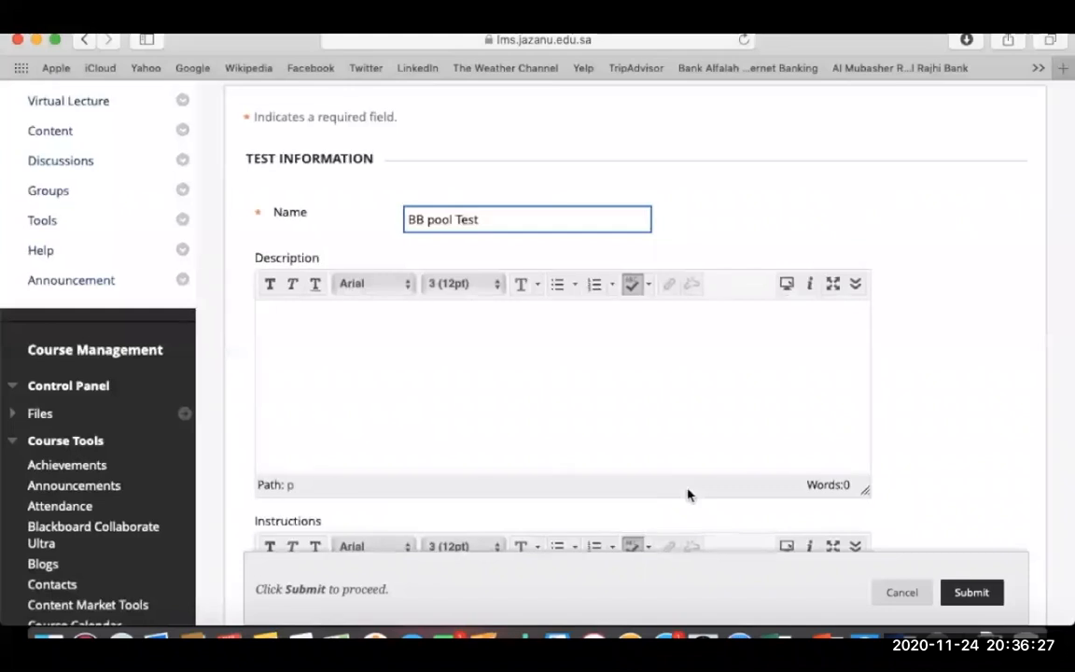
pyautogui.scroll(-5, 688, 495)
pyautogui.click(968, 592)
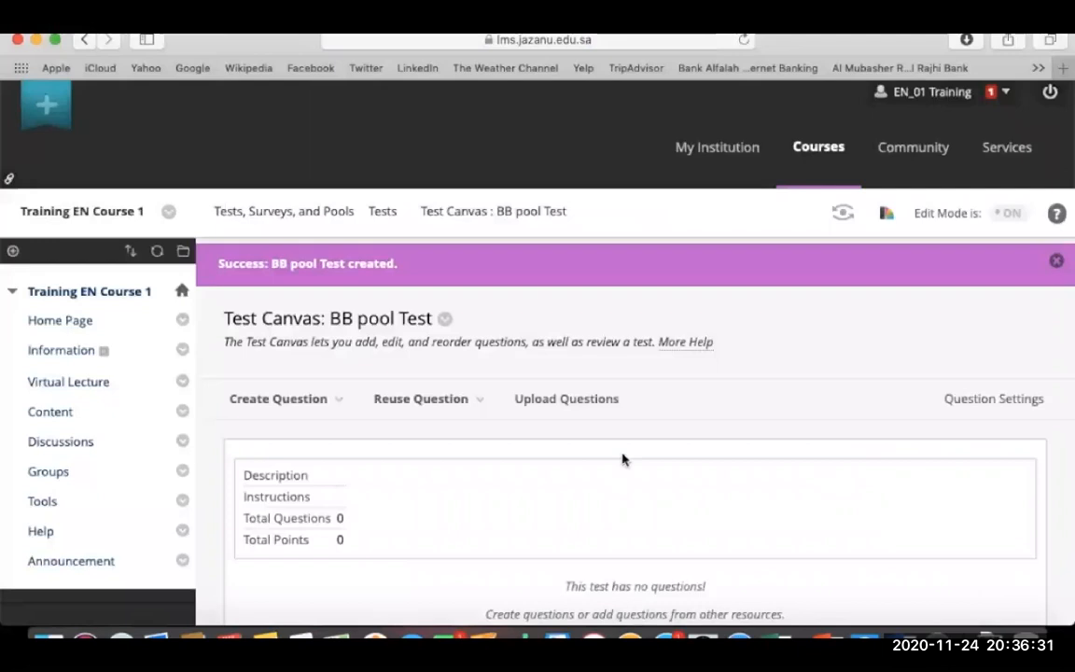
pyautogui.scroll(-5, 623, 460)
# Create a random block using Blackboard Pool and All Pool Questions as criteria.
pyautogui.click(285, 158)
pyautogui.click(432, 161)
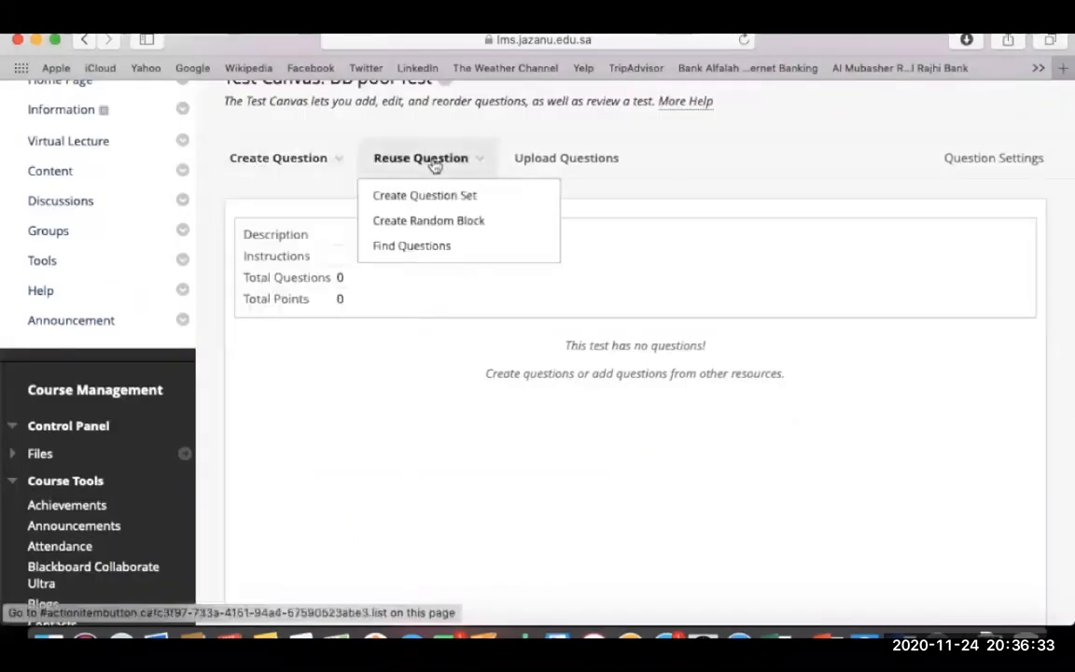
pyautogui.click(426, 221)
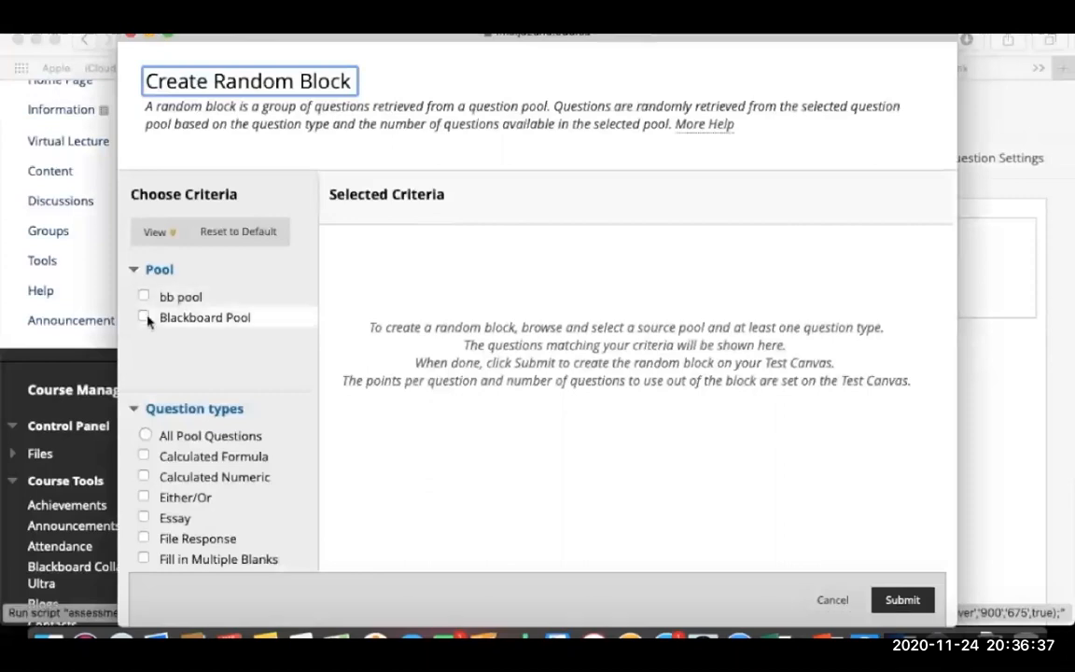
pyautogui.click(145, 318)
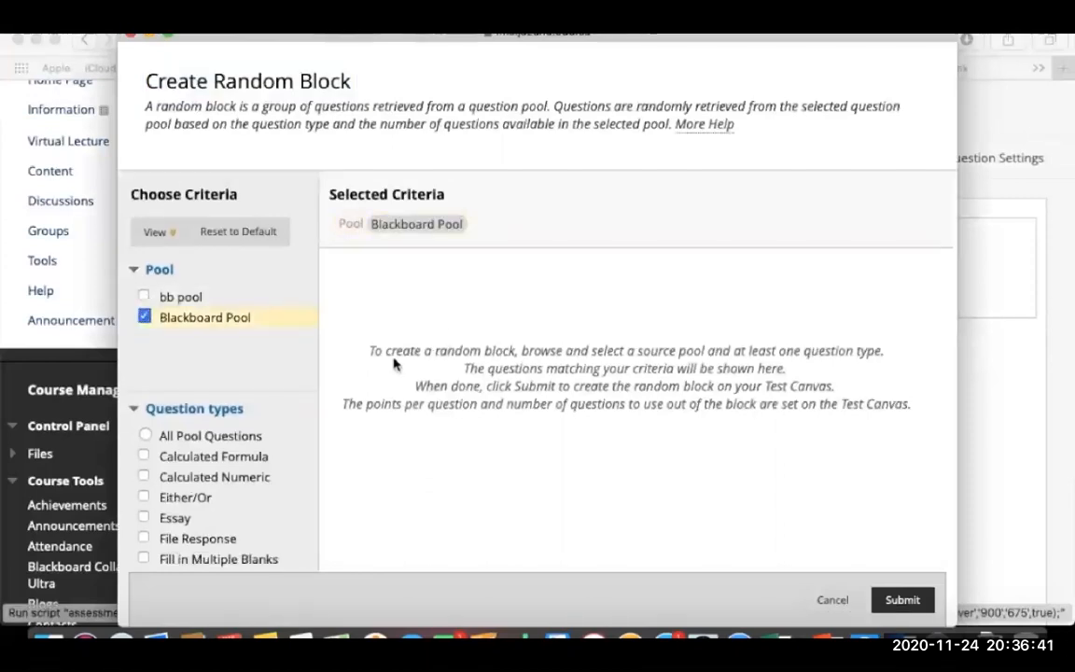
pyautogui.scroll(-3, 394, 364)
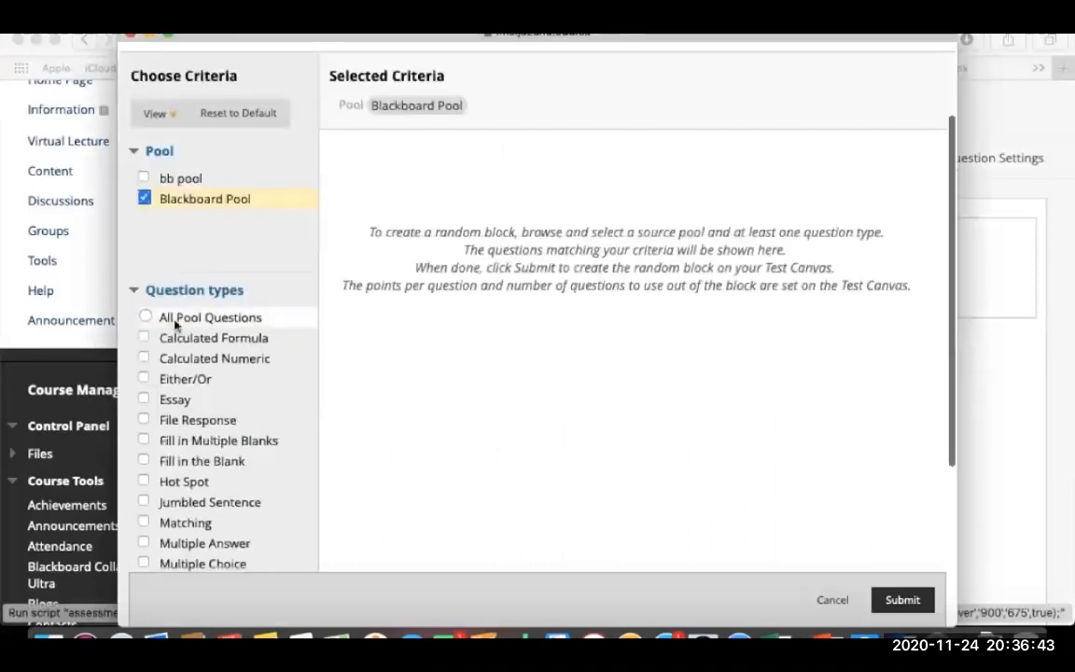
pyautogui.click(145, 318)
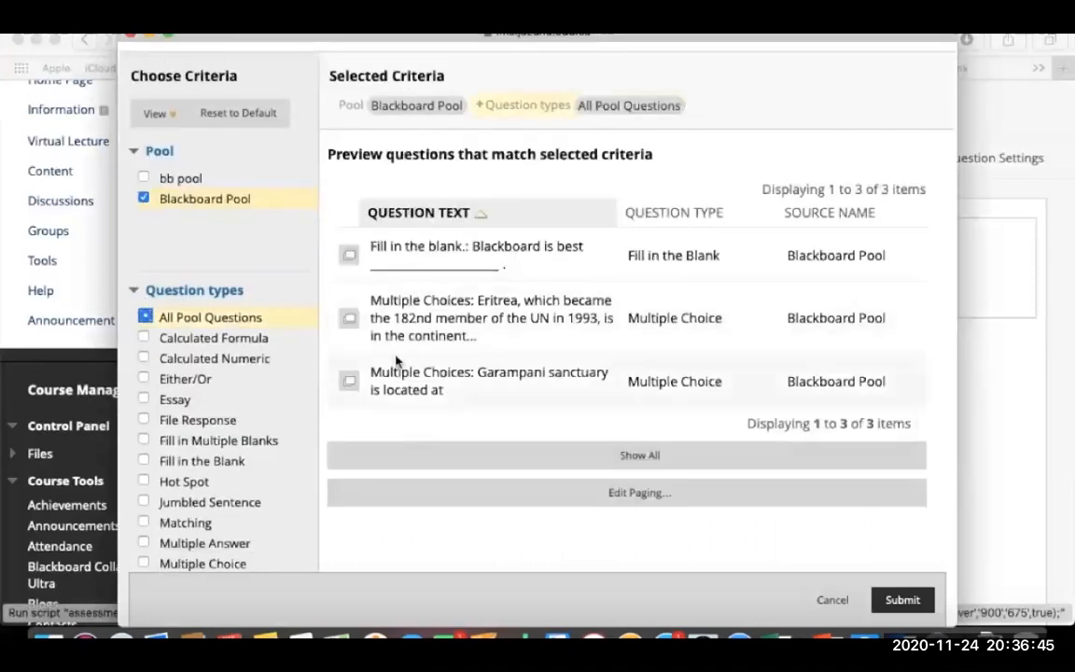
pyautogui.click(900, 599)
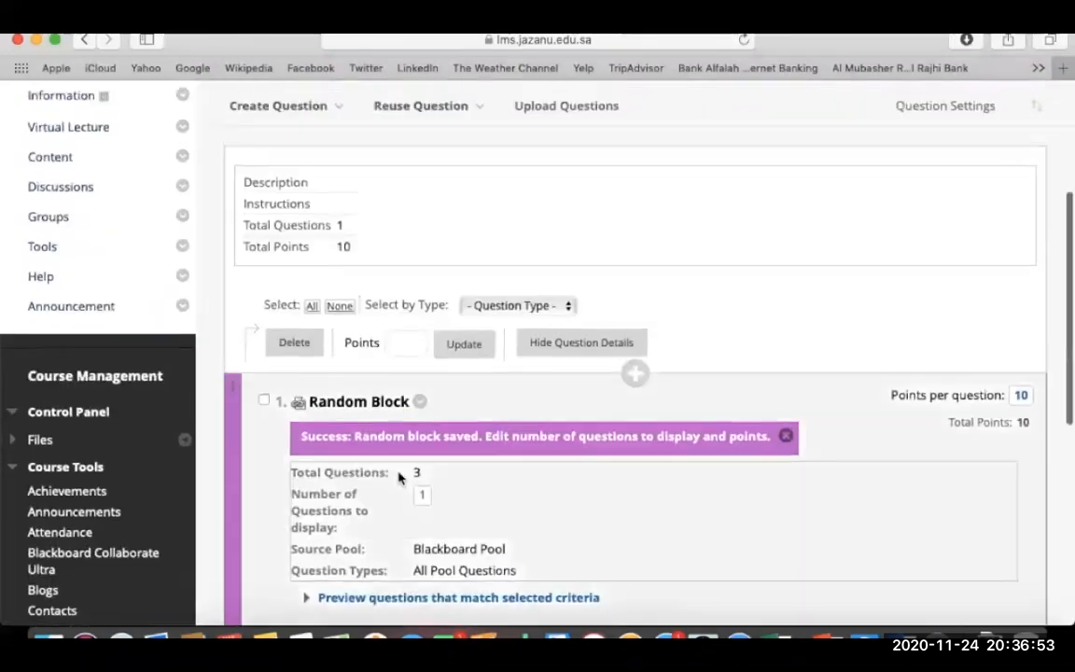
# Set the random block's number of questions to display to 3.
pyautogui.scroll(-1, 398, 478)
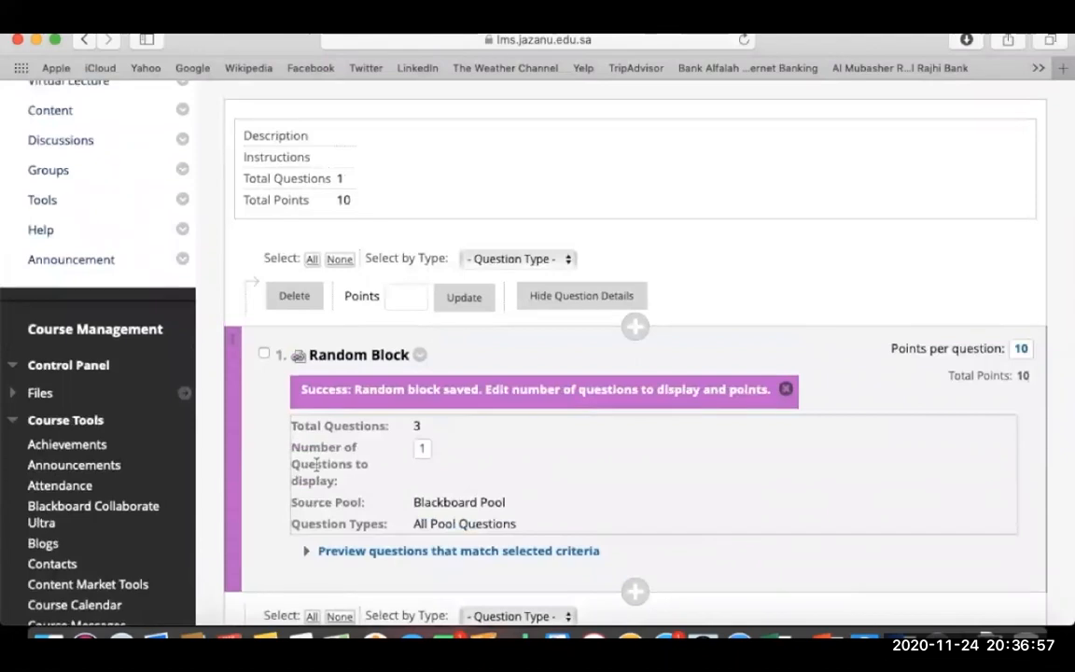
pyautogui.click(423, 452)
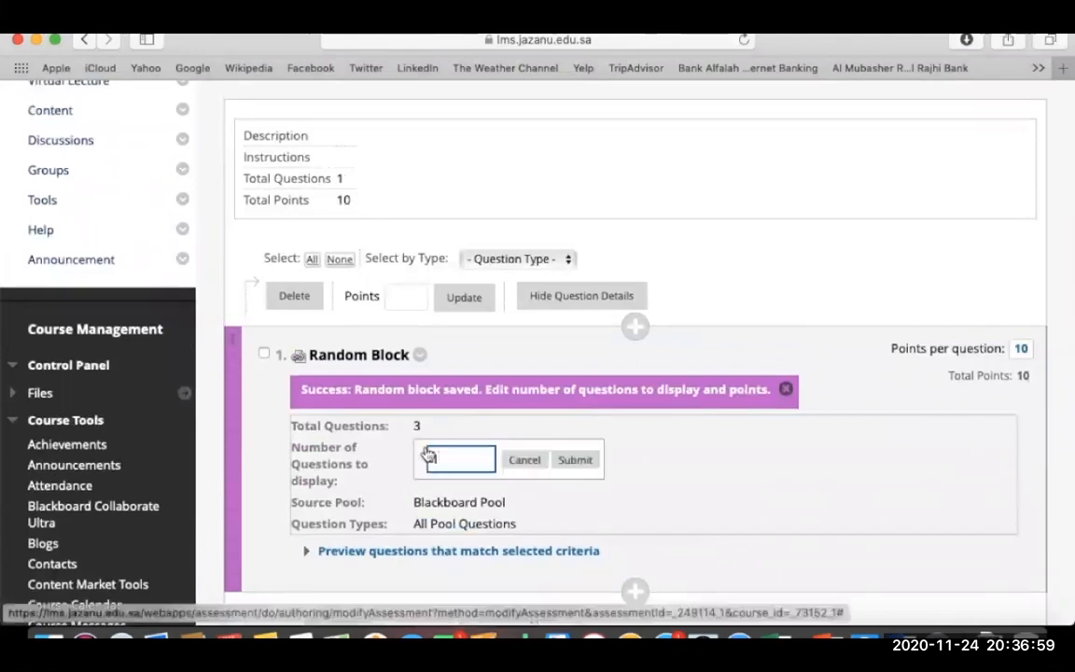
pyautogui.press('BackSpace')
pyautogui.write('3')
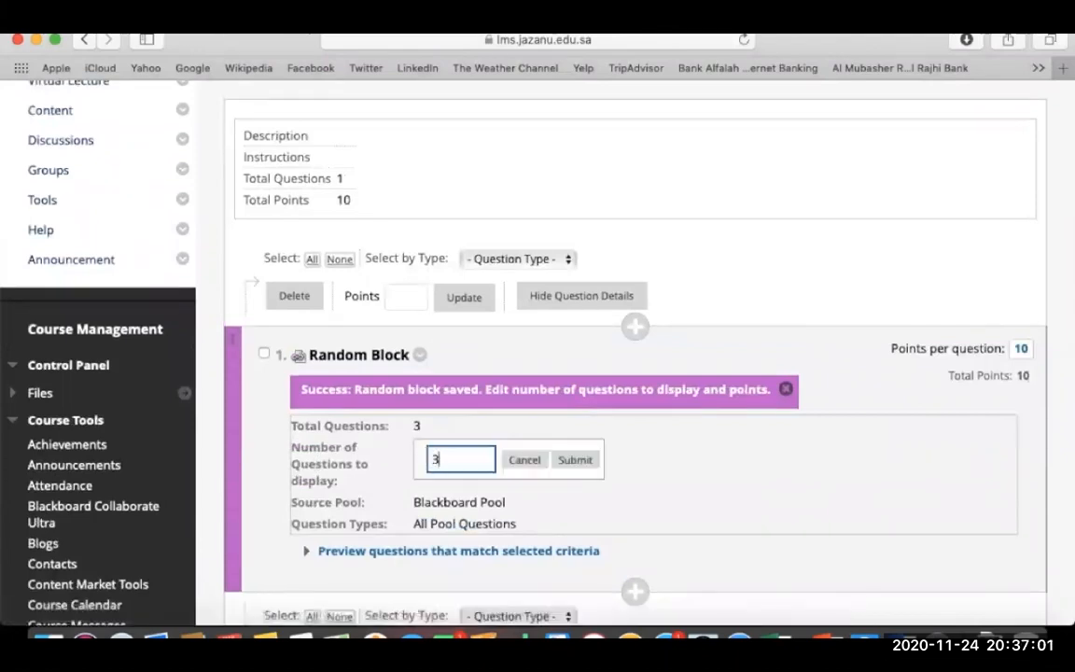
pyautogui.click(568, 462)
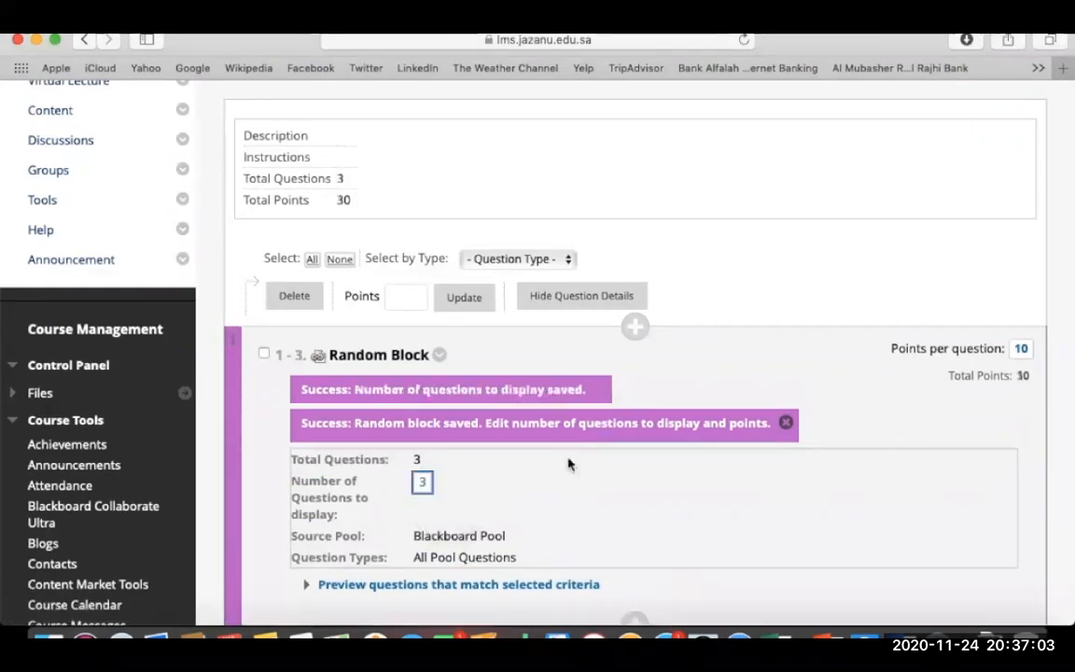
# Give the random block 3 points per question, totalling 9, and finish with OK.
pyautogui.scroll(-5, 568, 463)
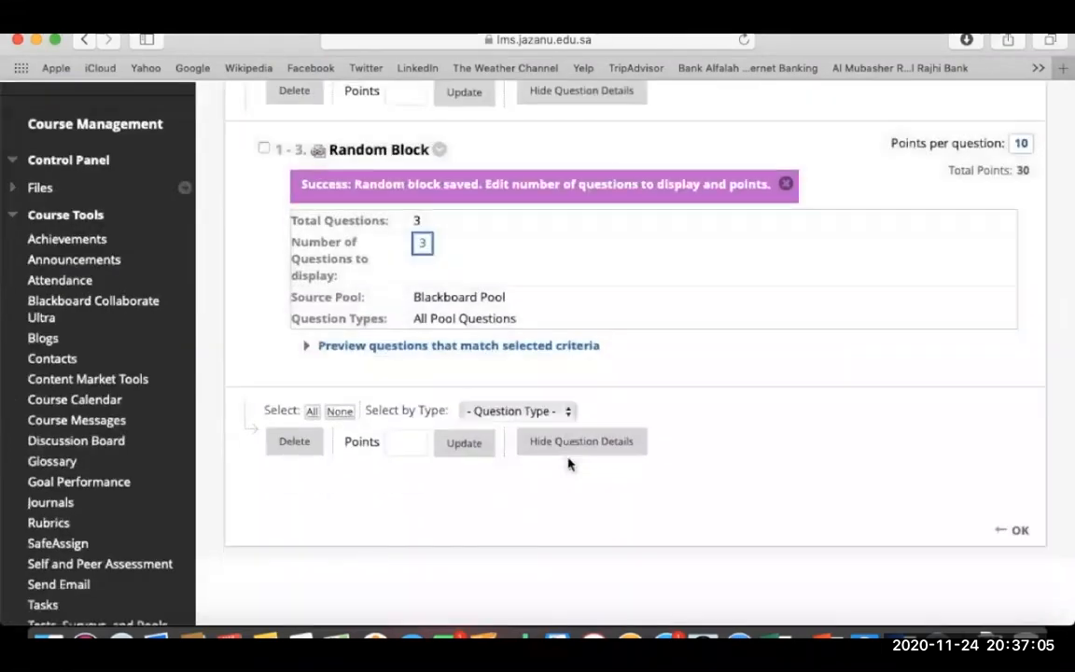
pyautogui.click(265, 151)
pyautogui.click(407, 443)
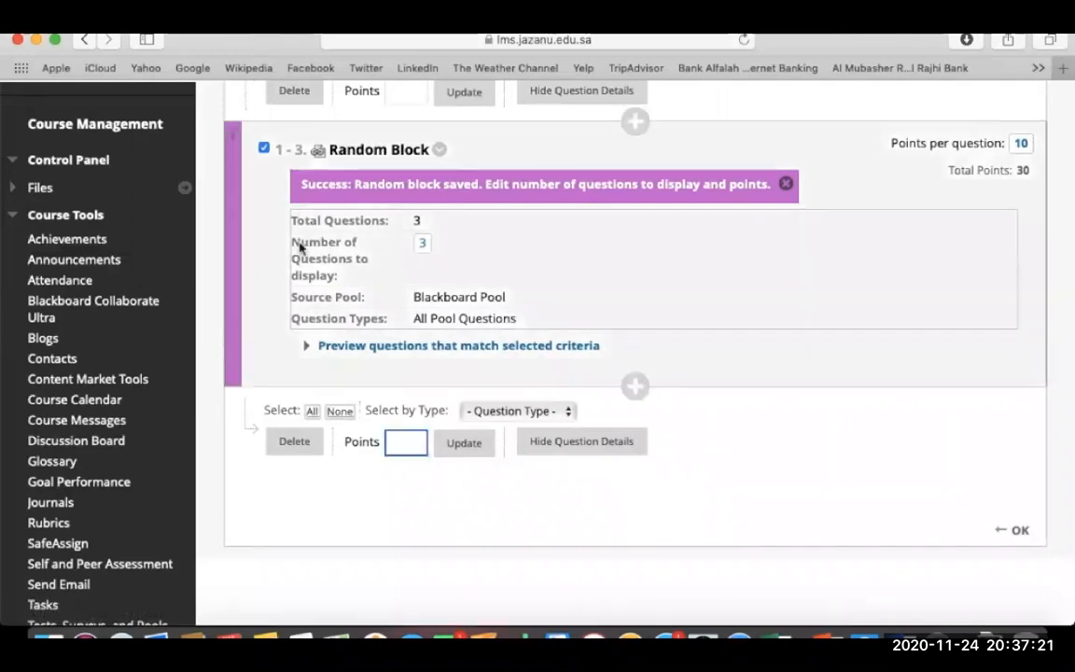
pyautogui.write('3')
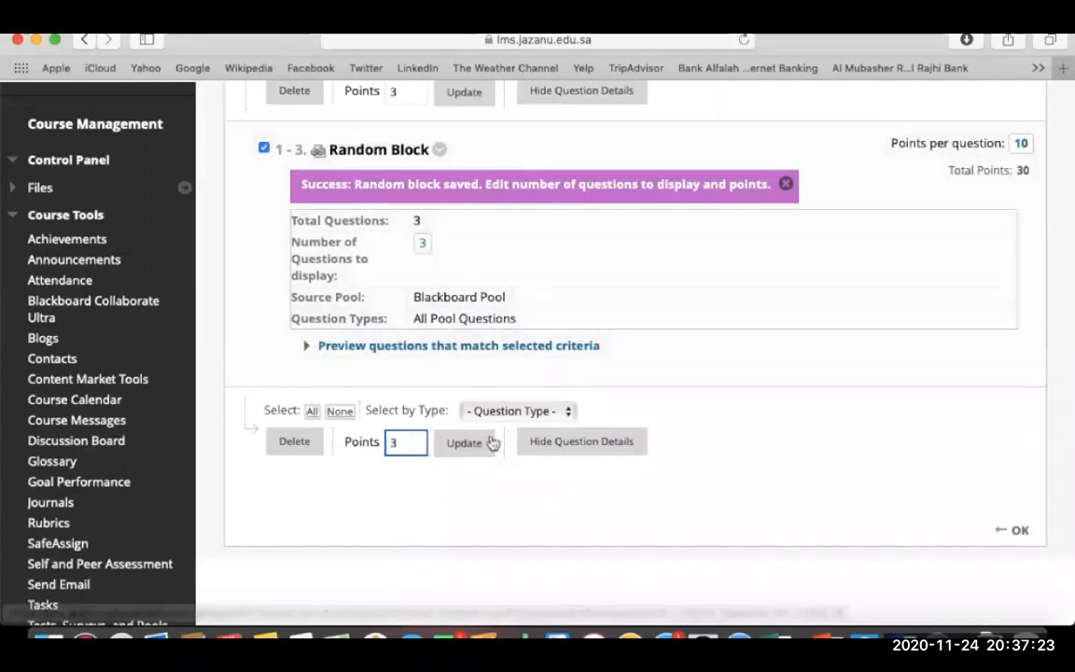
pyautogui.click(463, 442)
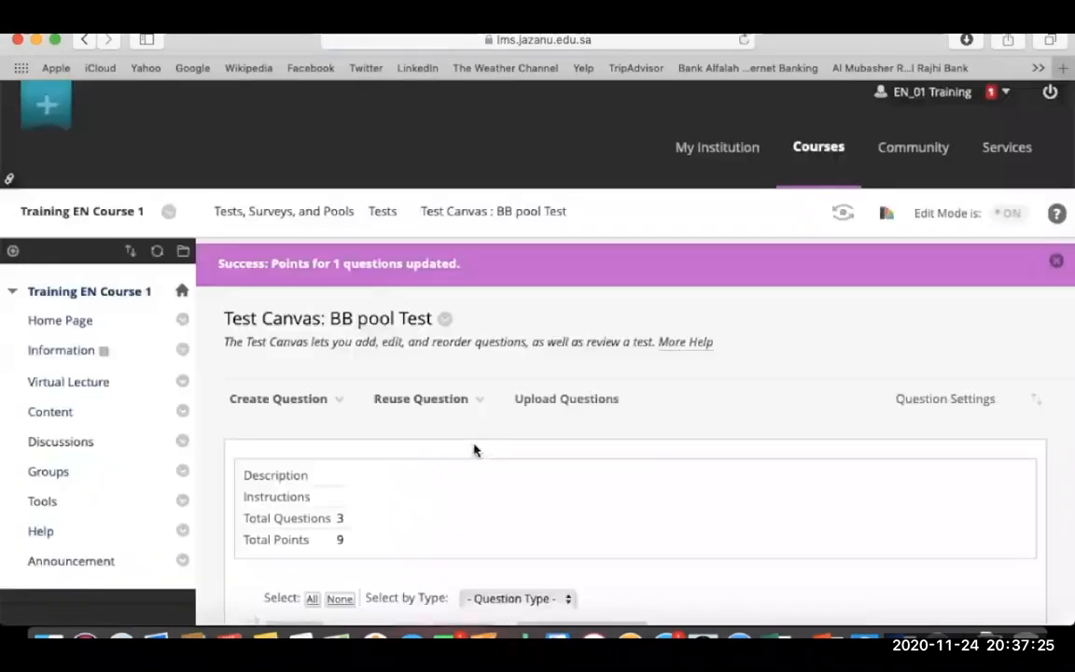
pyautogui.scroll(-5, 474, 450)
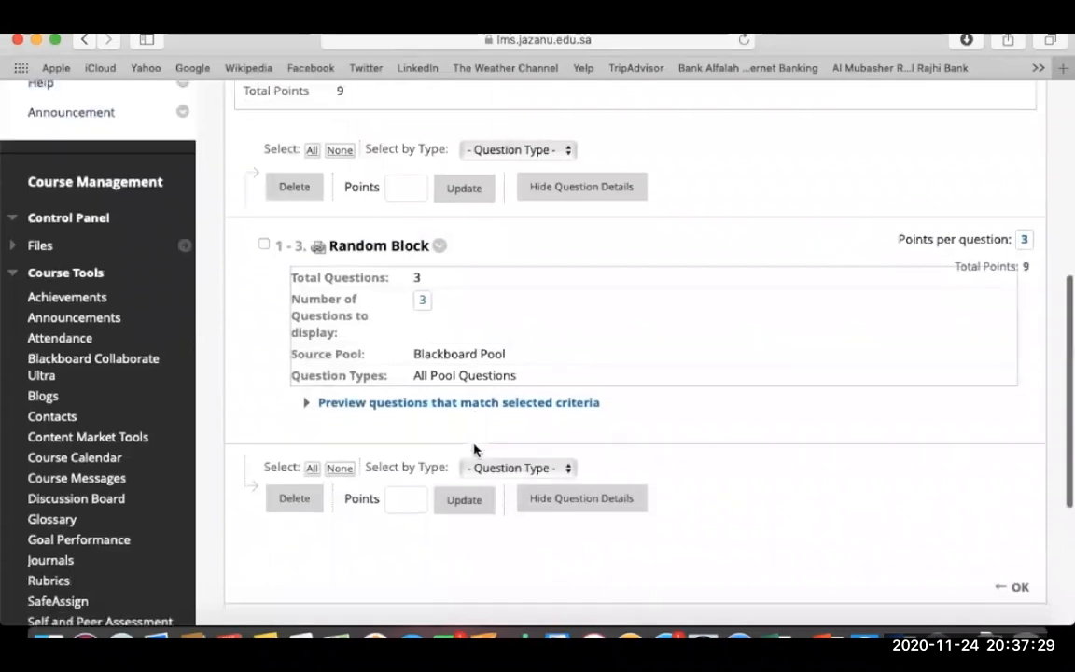
pyautogui.scroll(-2, 936, 467)
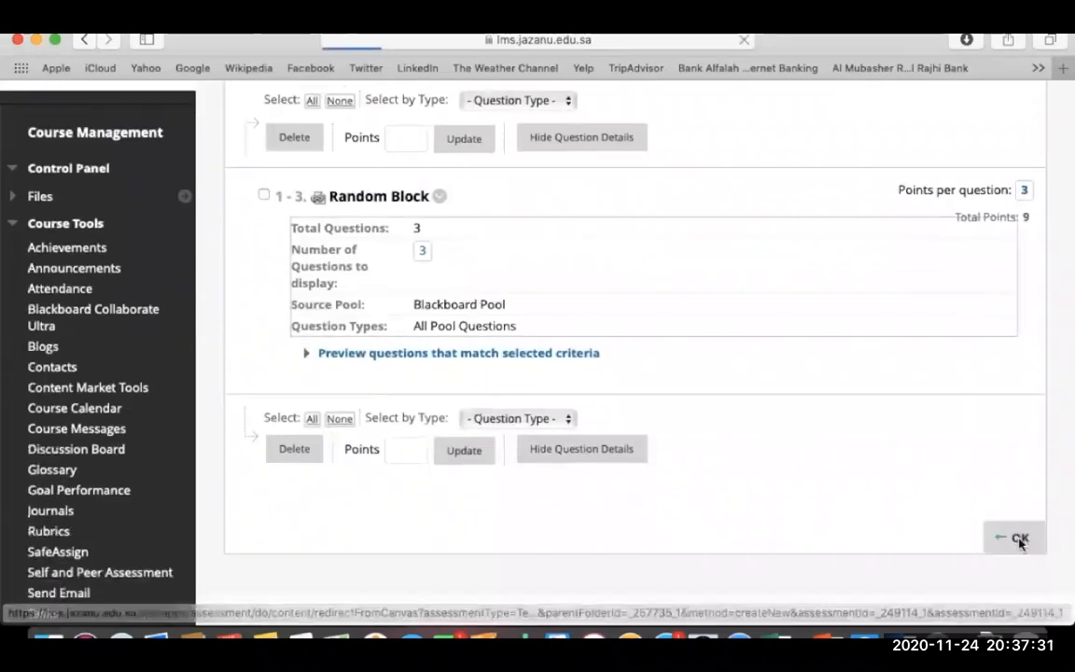
pyautogui.click(1017, 538)
# Deploy BB pool Test in bb folder with new window, availability and announcement set to Yes.
pyautogui.scroll(-5, 681, 449)
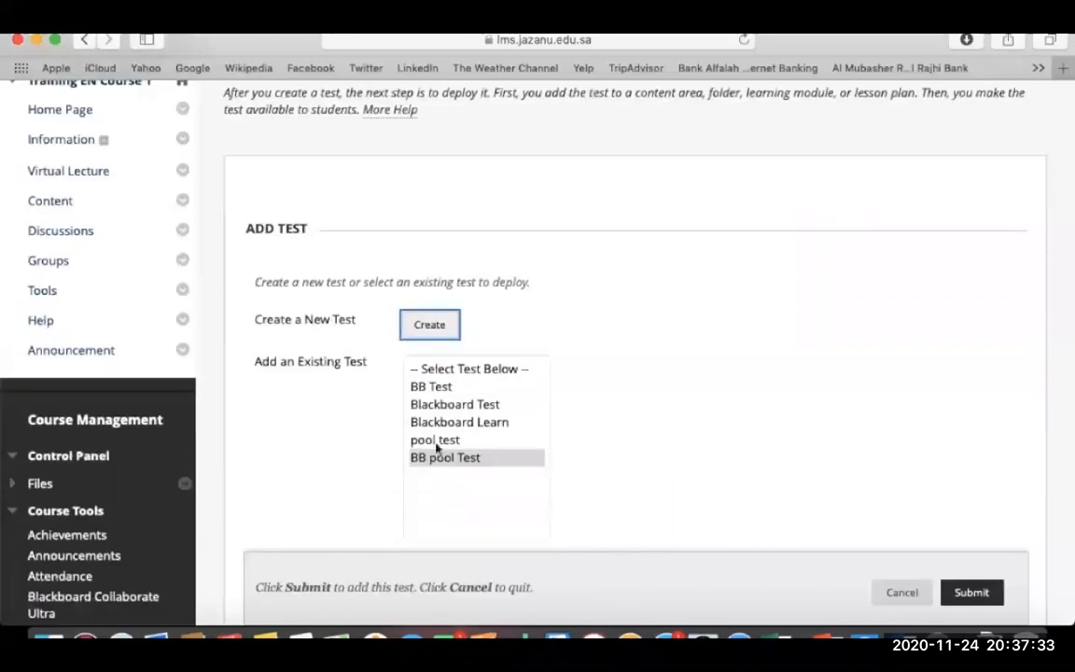
pyautogui.click(443, 459)
pyautogui.click(971, 591)
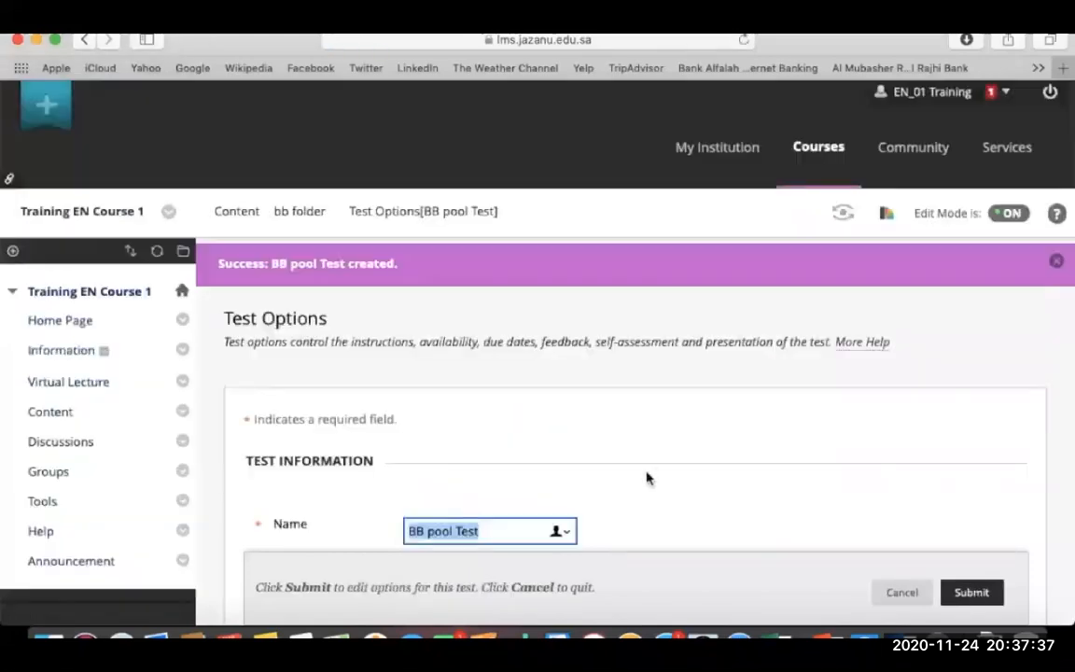
pyautogui.scroll(-8, 646, 477)
pyautogui.scroll(-2, 646, 473)
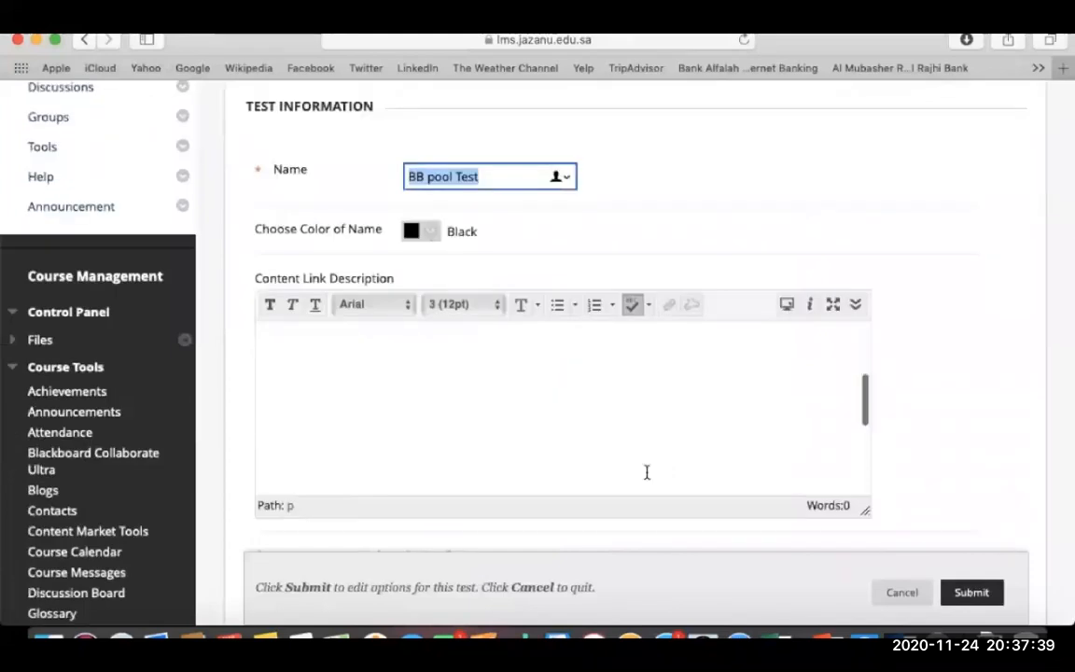
pyautogui.scroll(-5, 941, 390)
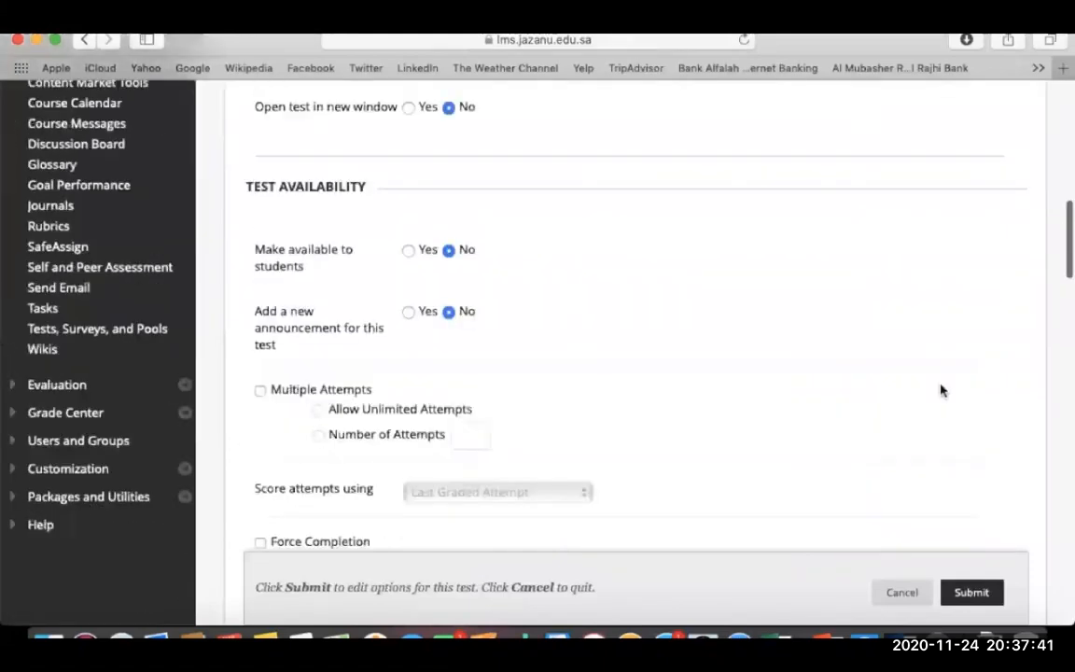
pyautogui.click(409, 153)
pyautogui.click(408, 297)
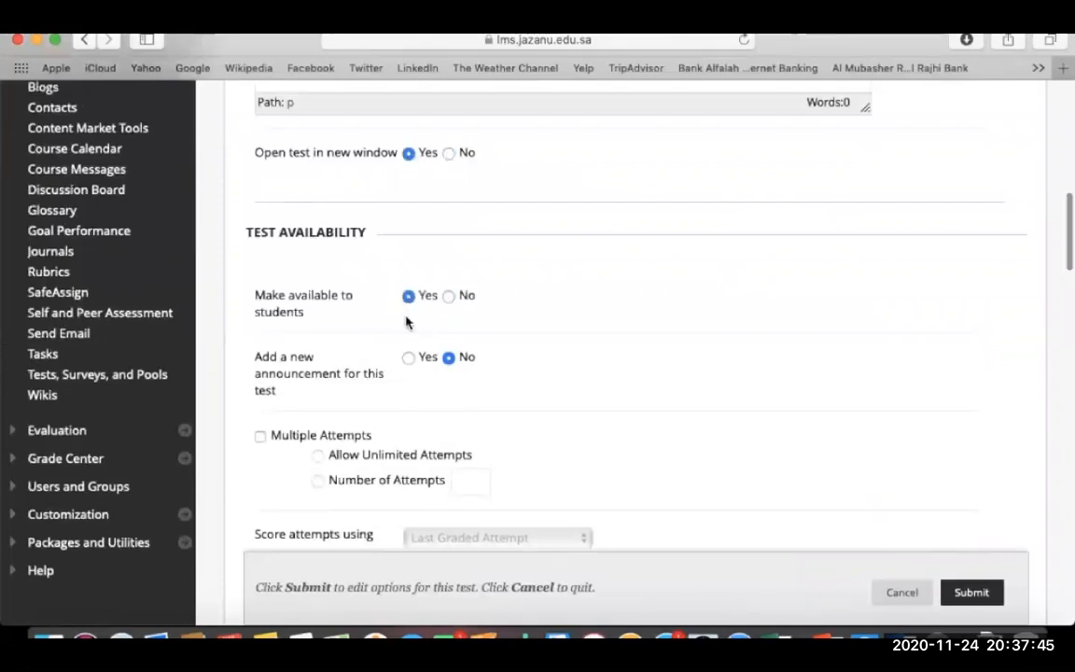
pyautogui.click(409, 358)
# Enable Force Completion, a 60-minute timer and a test password, leaving location unrestricted.
pyautogui.scroll(-8, 509, 366)
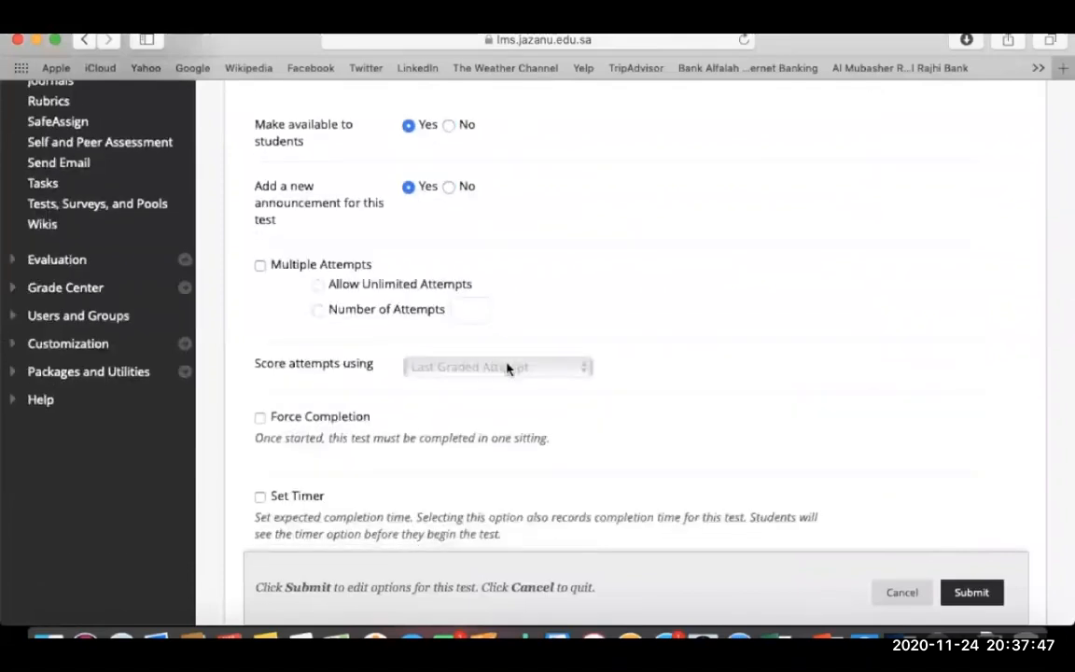
pyautogui.click(260, 233)
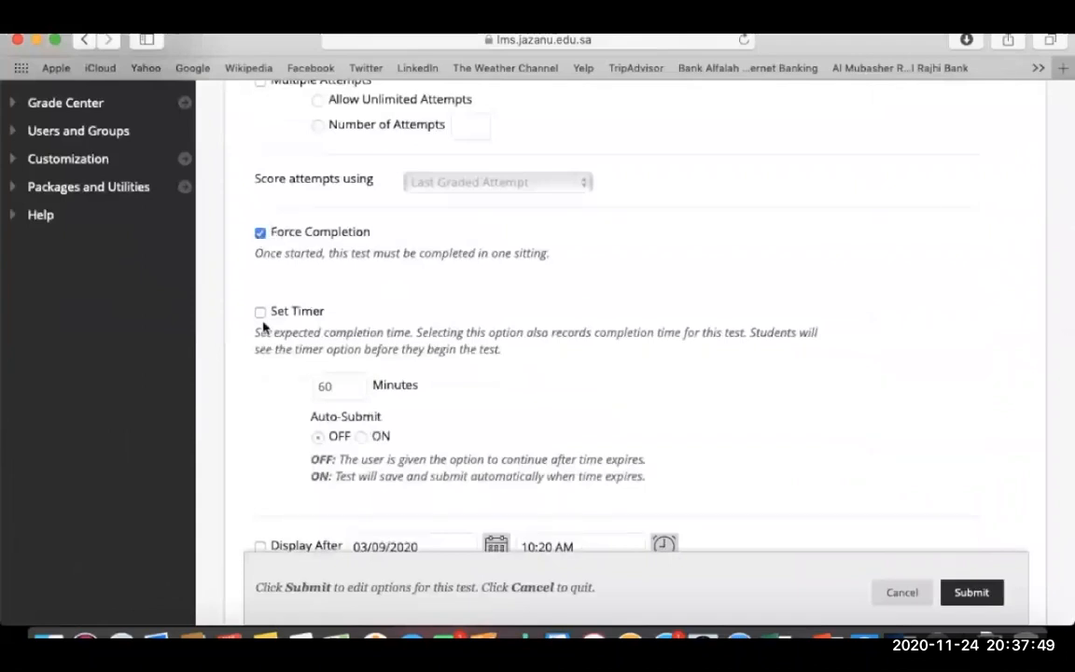
pyautogui.click(259, 314)
pyautogui.scroll(-5, 441, 365)
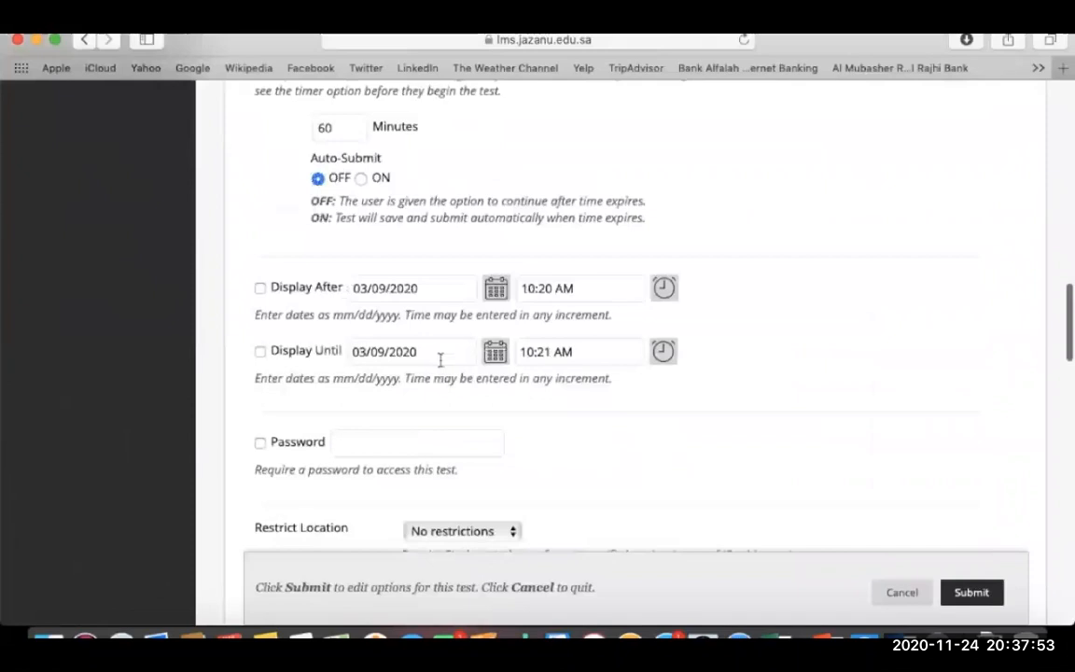
pyautogui.scroll(-3, 439, 458)
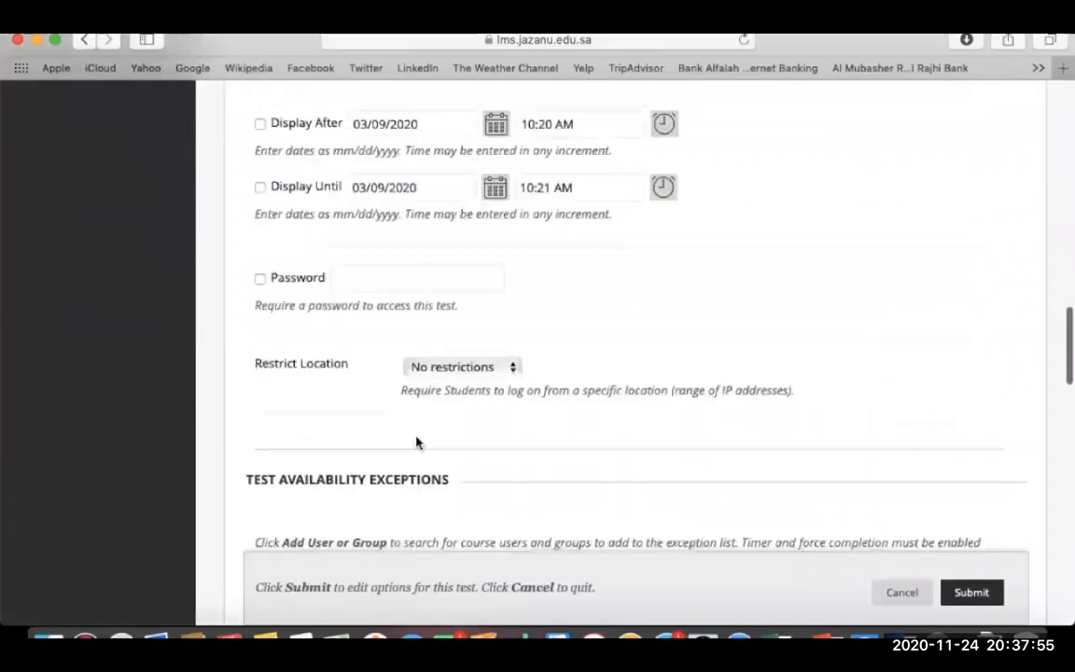
pyautogui.click(259, 277)
pyautogui.click(396, 282)
pyautogui.write('123')
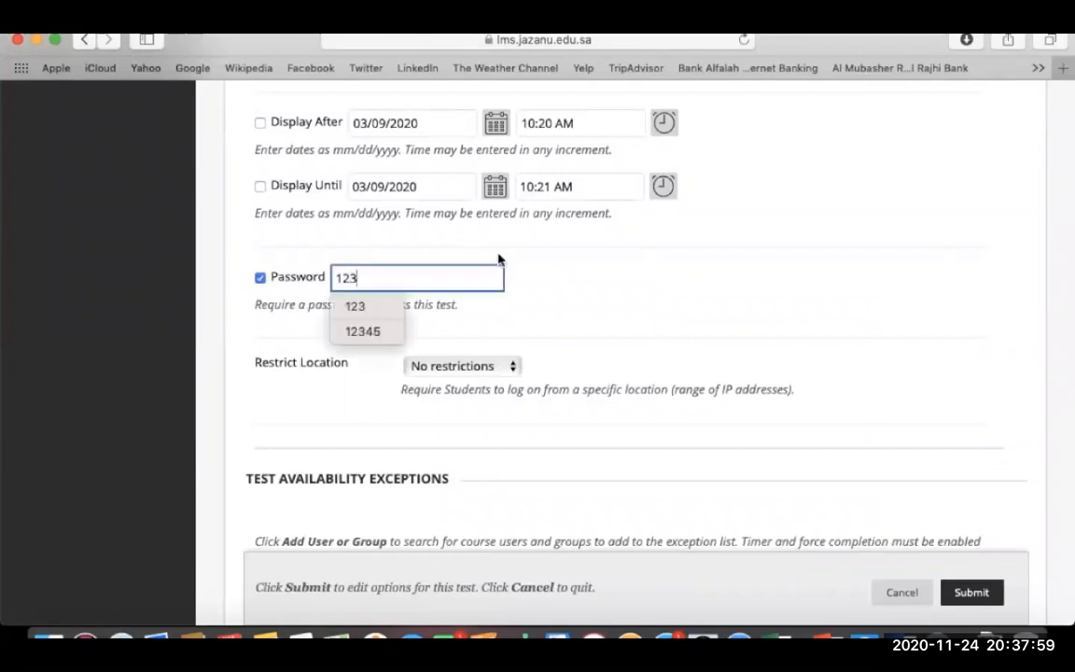
pyautogui.click(541, 322)
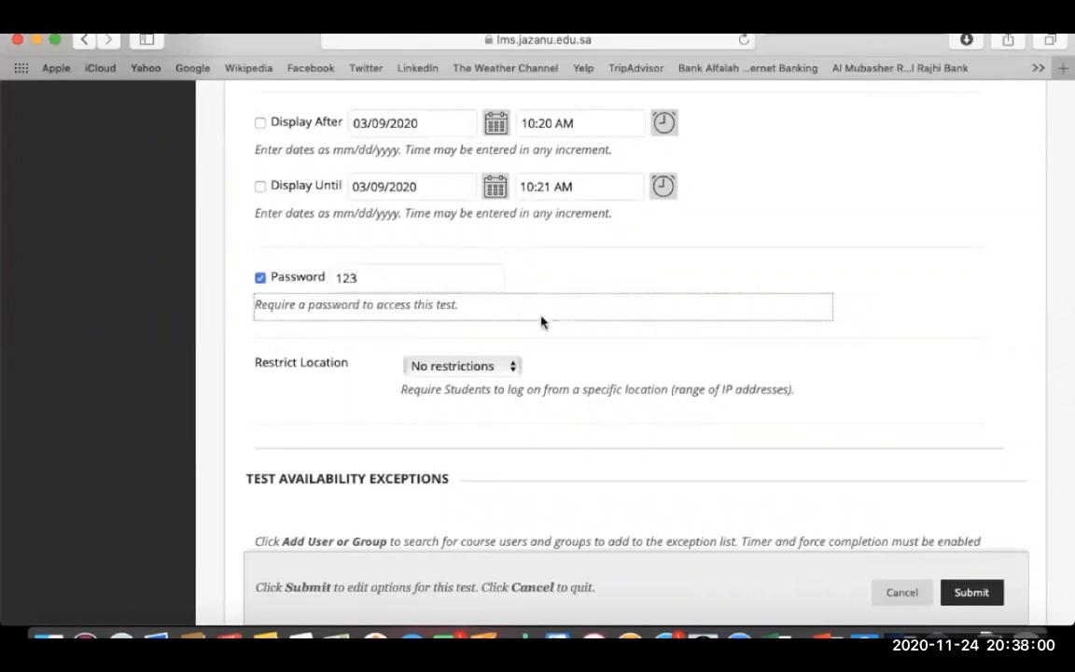
pyautogui.click(512, 365)
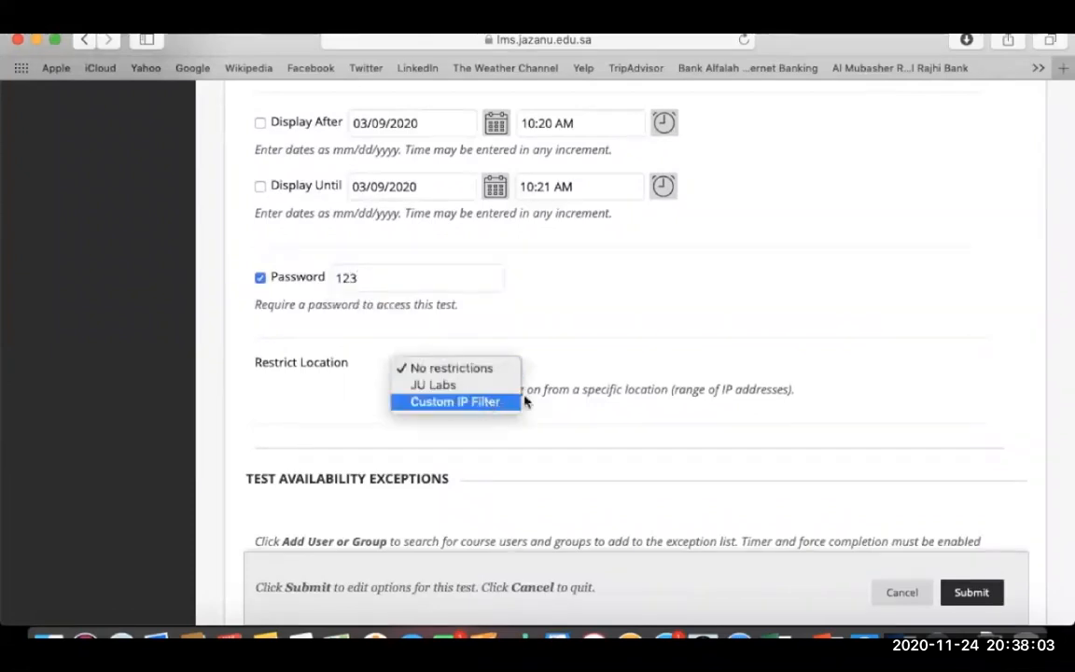
pyautogui.click(815, 375)
# Submit the BB pool Test deployment options.
pyautogui.scroll(-3, 816, 374)
pyautogui.scroll(-6, 816, 376)
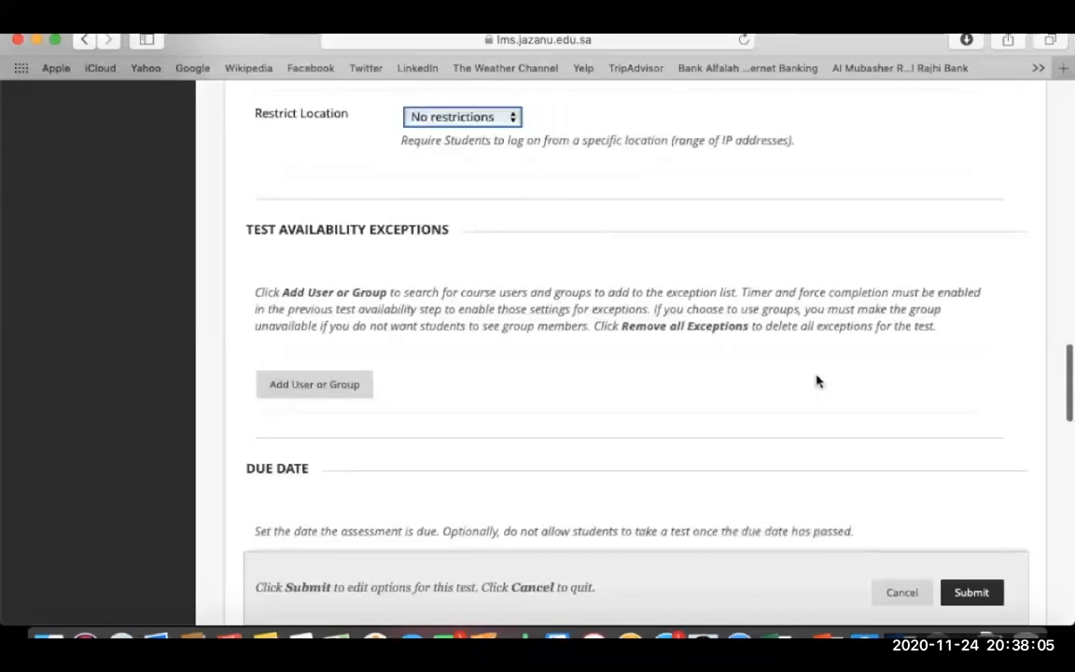
pyautogui.scroll(-5, 816, 381)
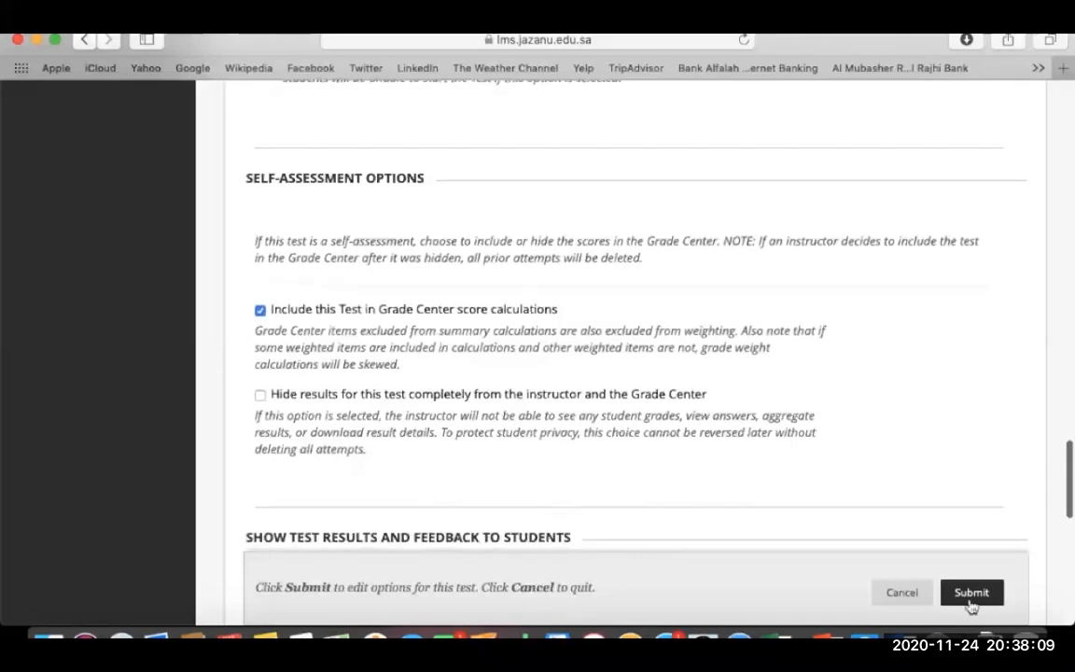
pyautogui.scroll(-5, 918, 461)
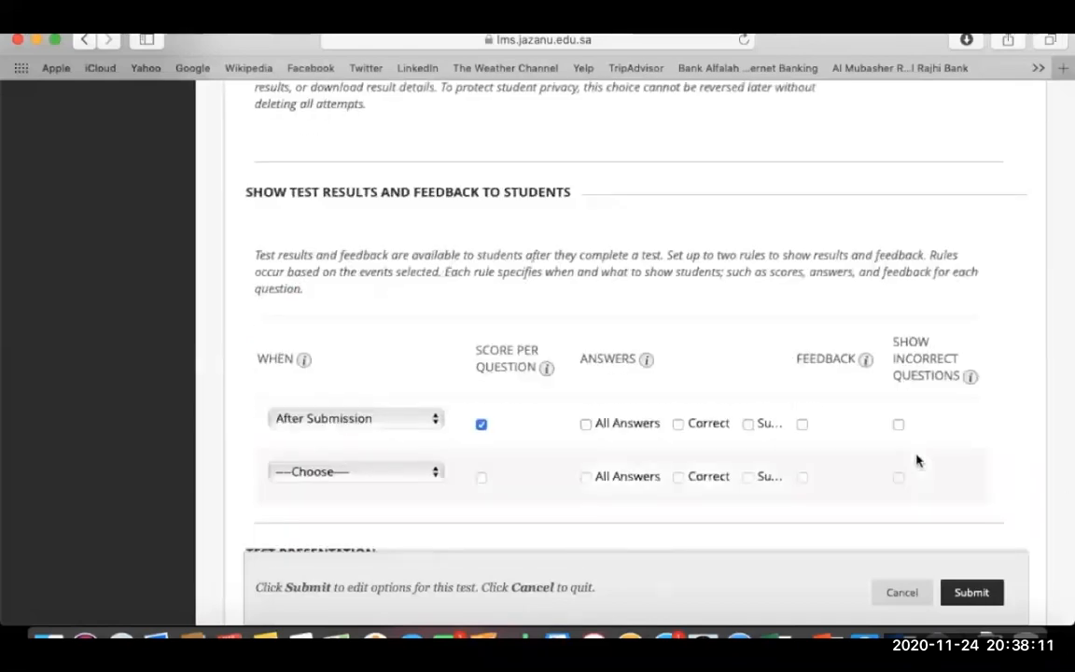
pyautogui.scroll(-2, 916, 461)
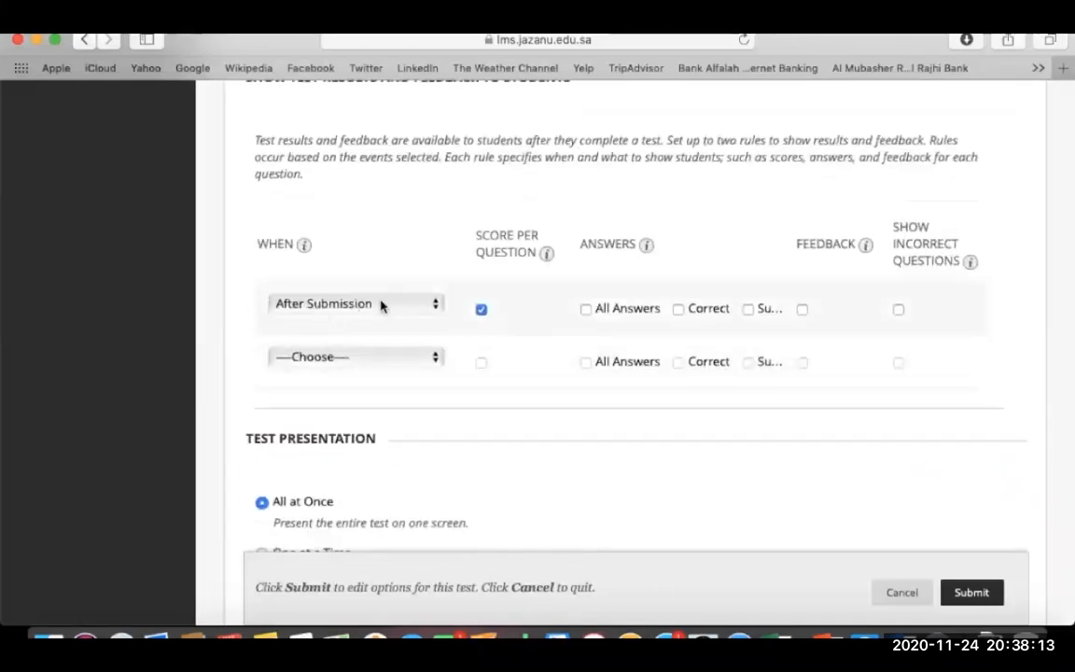
pyautogui.scroll(-4, 551, 446)
pyautogui.scroll(-1, 552, 449)
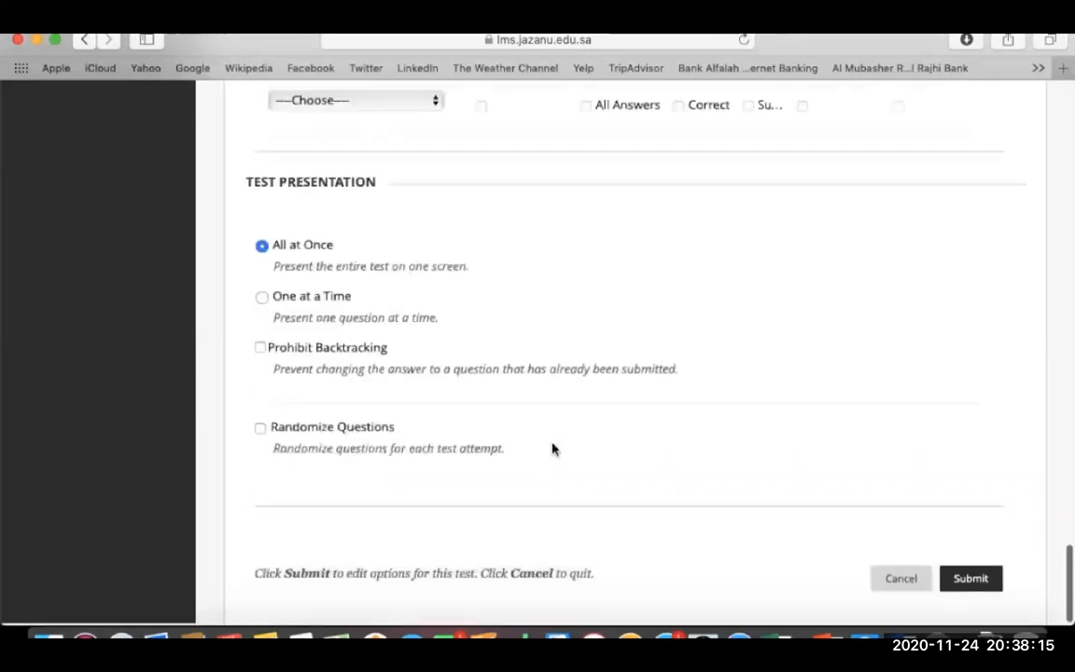
pyautogui.scroll(-1, 552, 449)
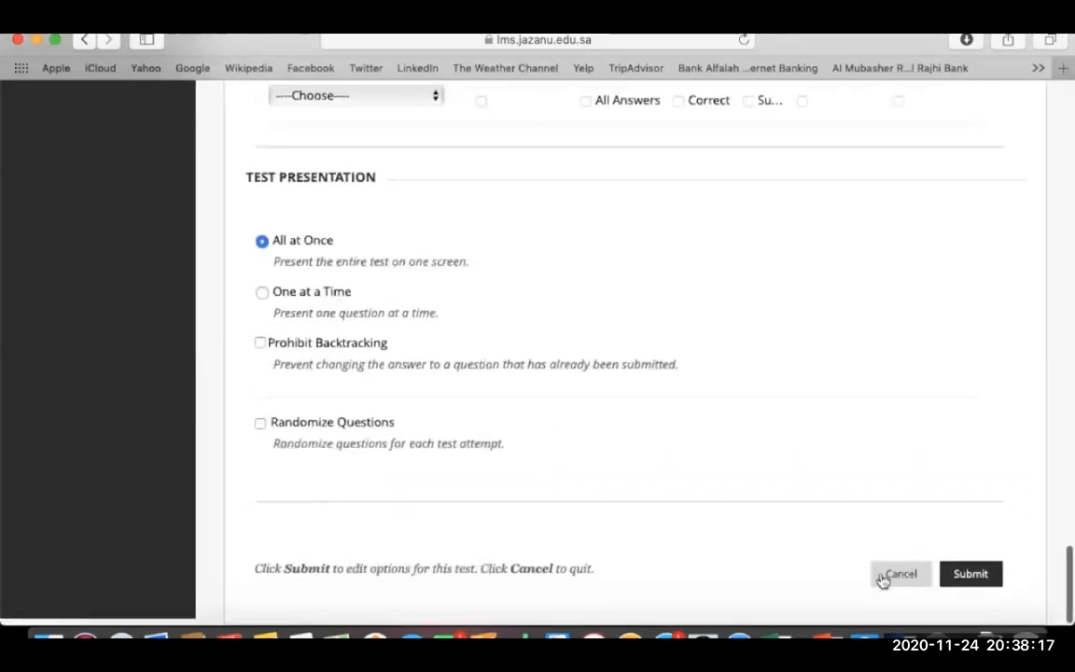
pyautogui.click(961, 576)
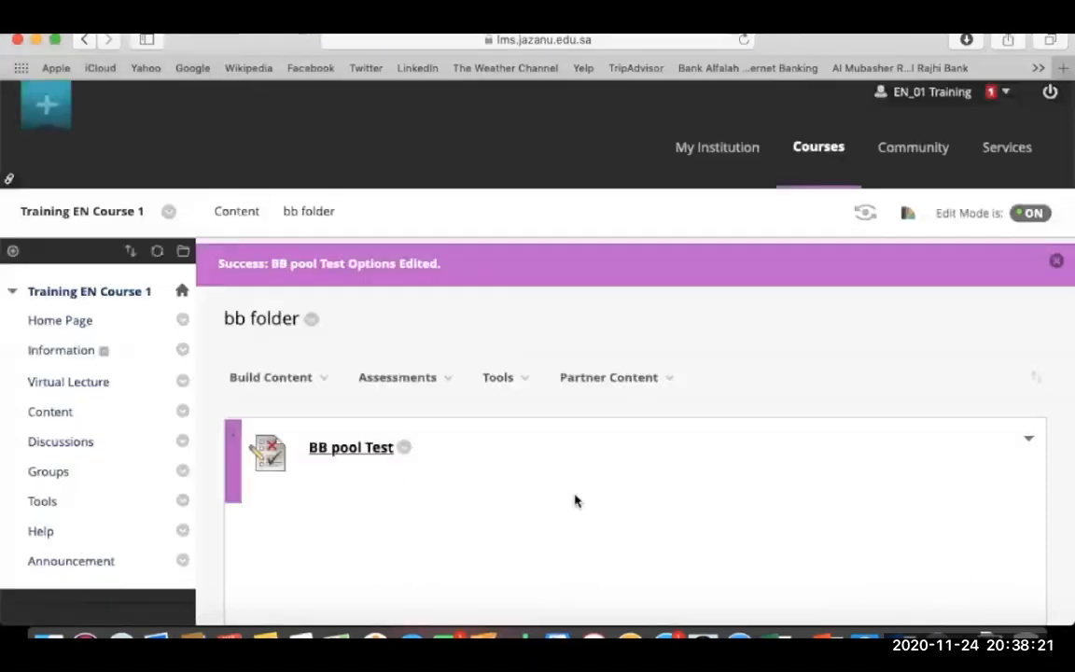
# Open BB pool Test, begin the attempt and enter the test password.
pyautogui.scroll(-3, 410, 522)
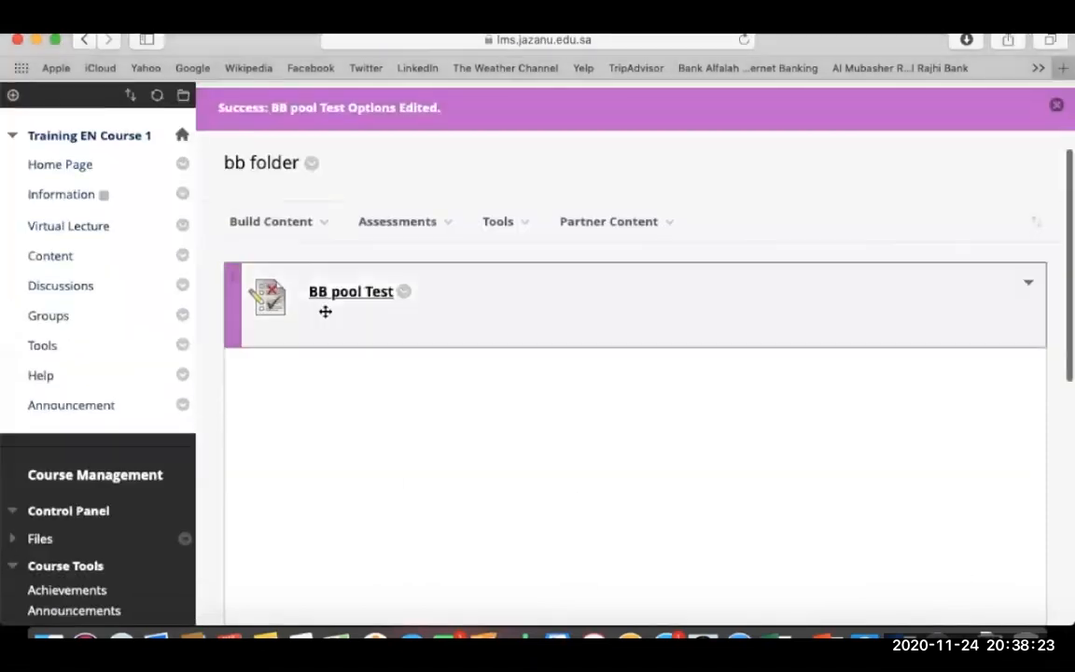
pyautogui.click(371, 294)
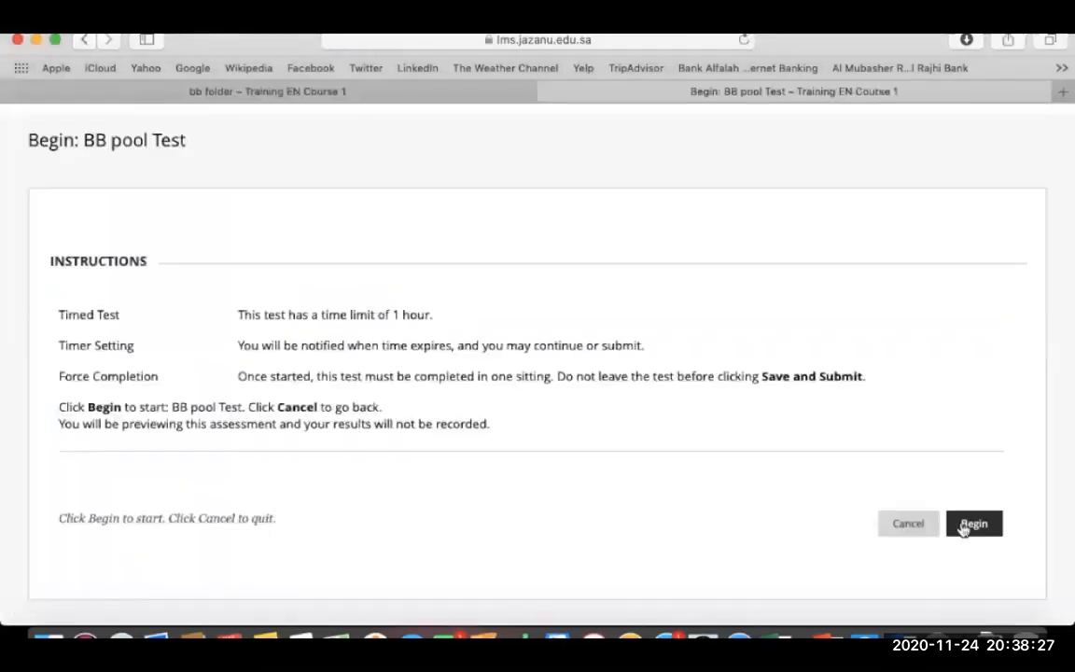
pyautogui.click(967, 523)
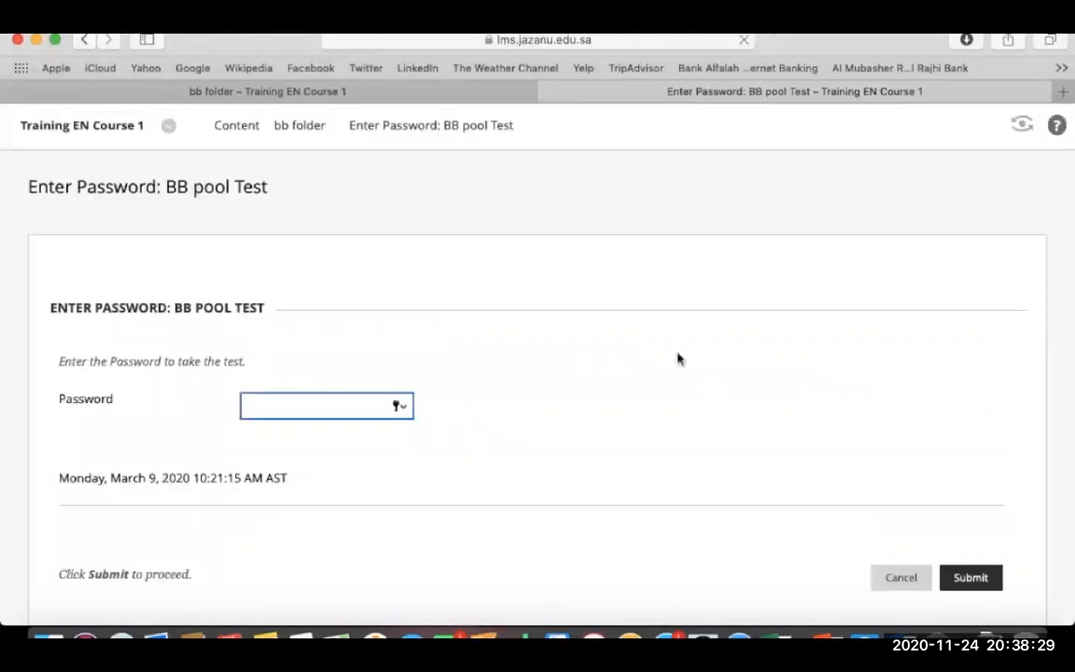
pyautogui.write('1')
pyautogui.click(973, 576)
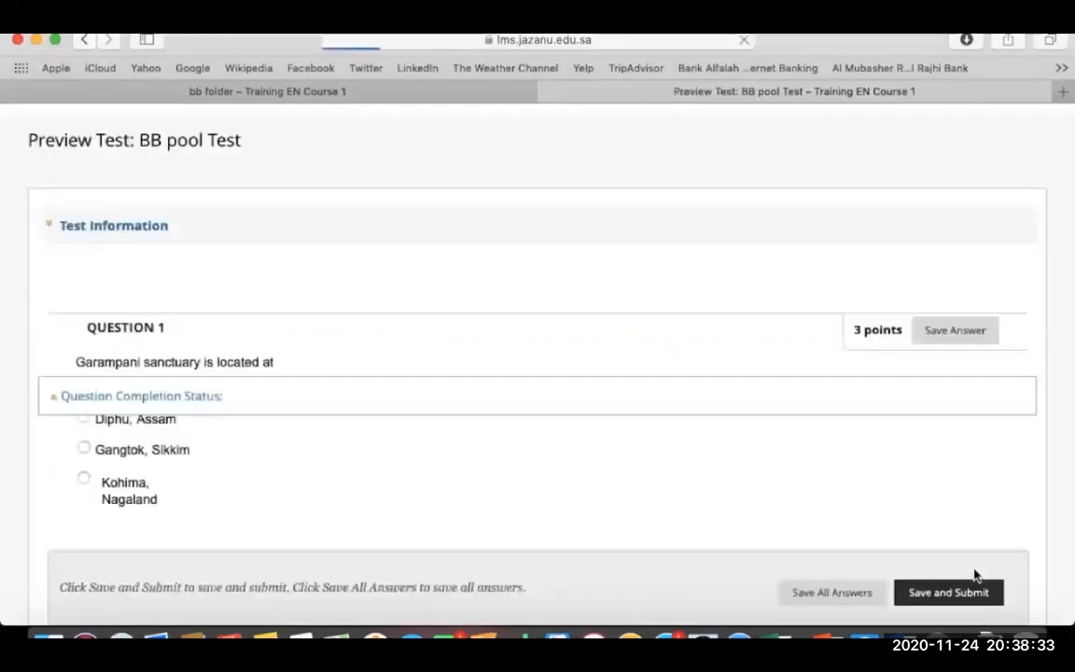
# Answer Junagarh, Gujarat; LMS; and Asia, then save, submit and confirm the test.
pyautogui.scroll(-5, 691, 456)
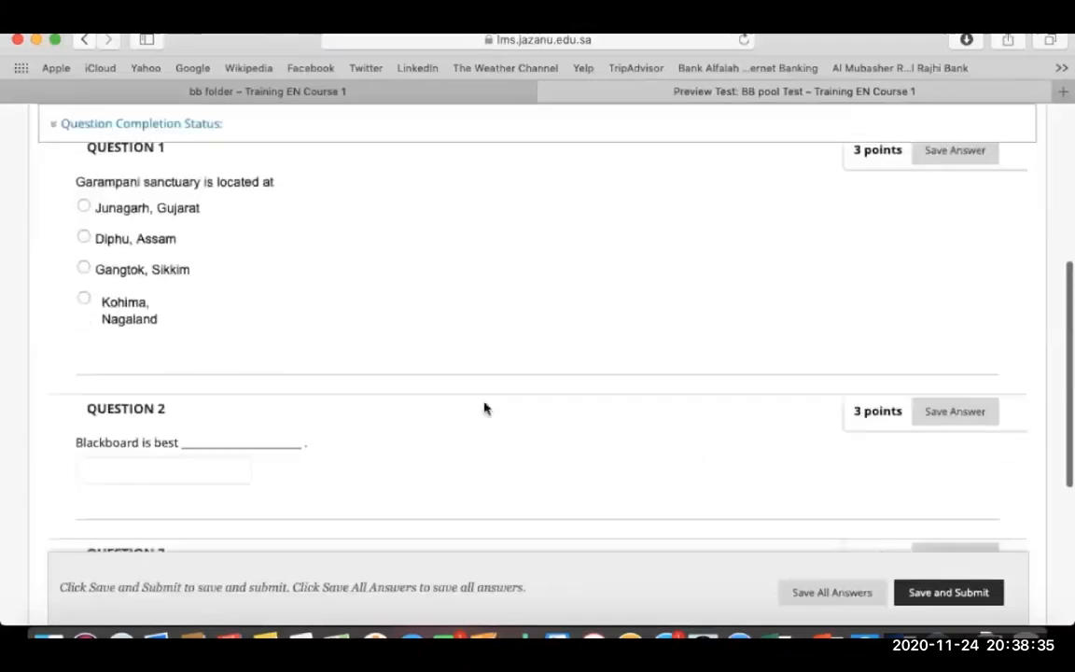
pyautogui.click(83, 206)
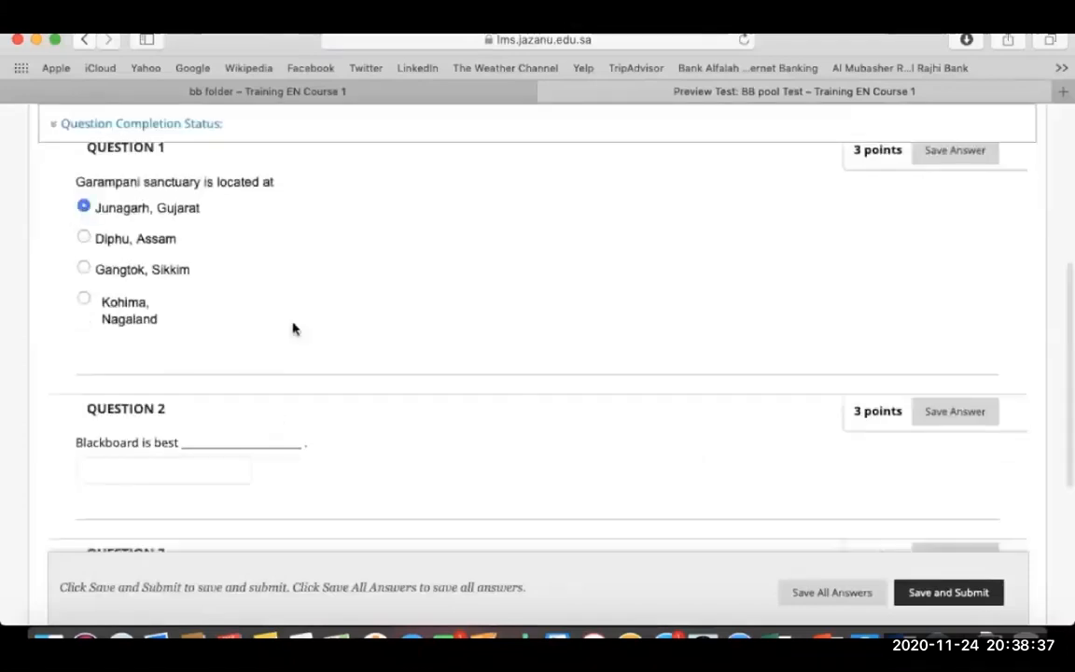
pyautogui.scroll(-3, 292, 329)
pyautogui.click(201, 327)
pyautogui.write('LM')
pyautogui.scroll(-3, 202, 327)
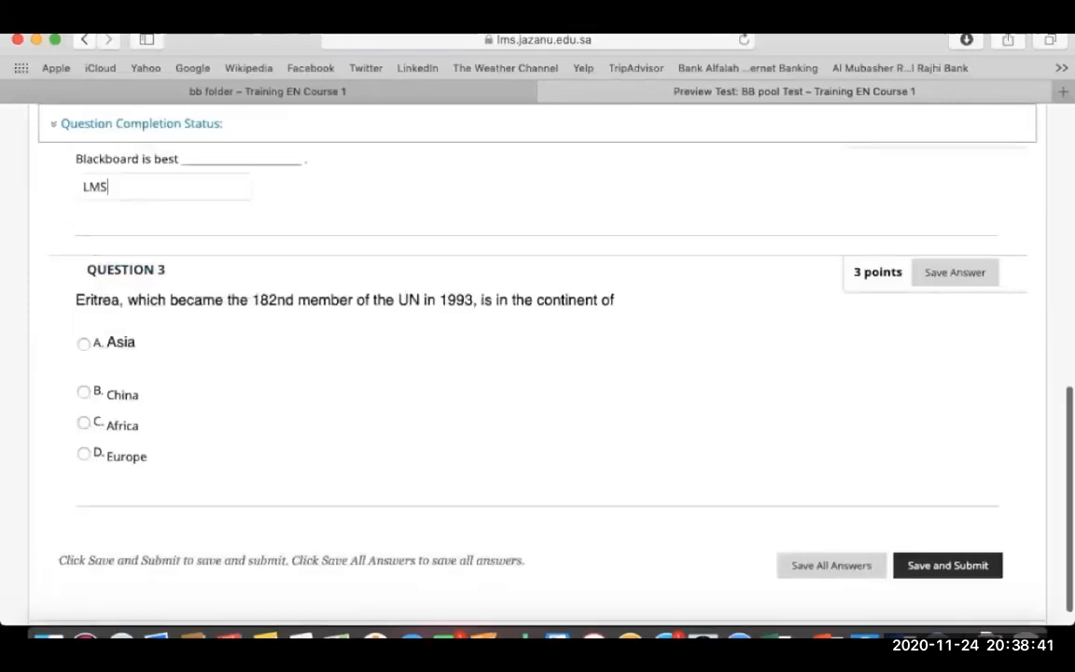
pyautogui.click(85, 328)
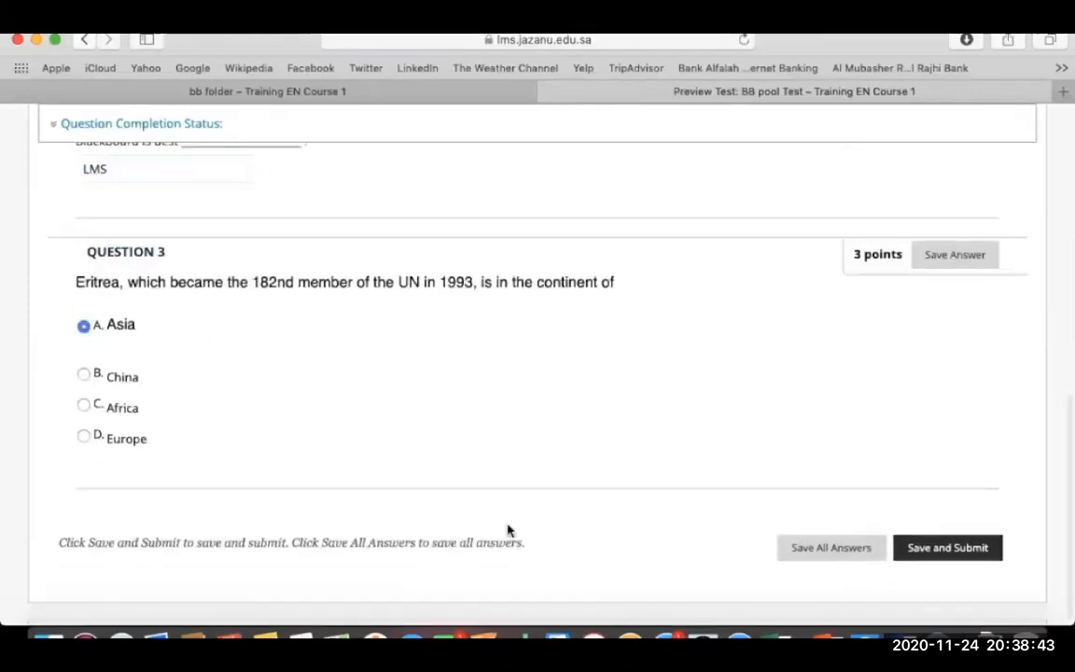
pyautogui.click(978, 550)
pyautogui.click(707, 361)
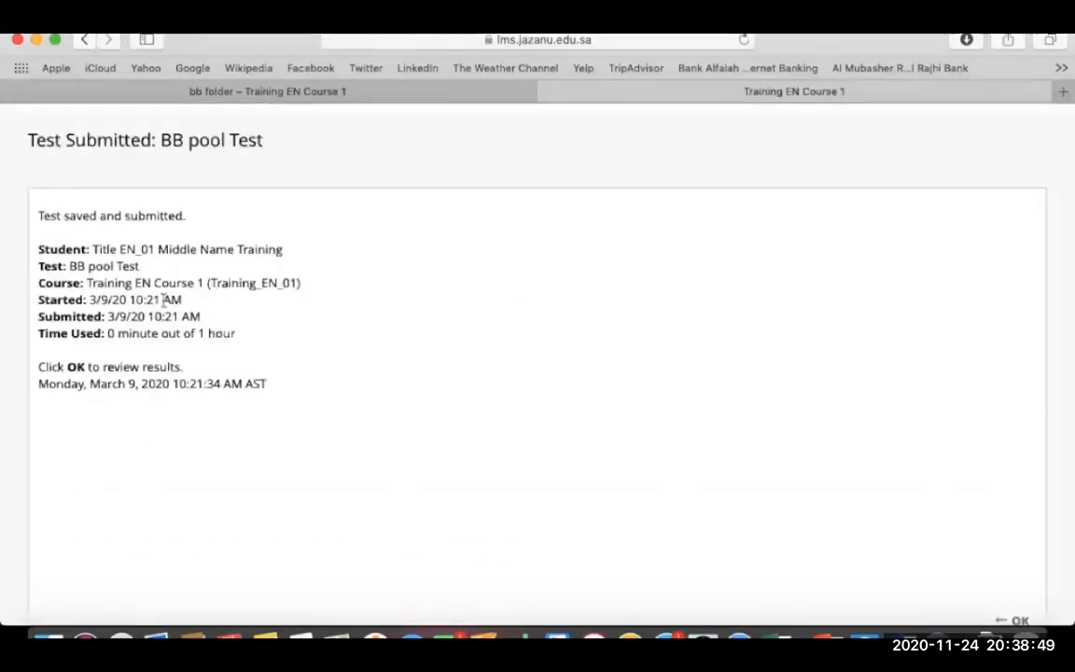
# Review the submitted BB pool Test's 6 out of 9 score, then advance to the Create POOL slide.
pyautogui.scroll(-1, 625, 352)
pyautogui.click(1013, 575)
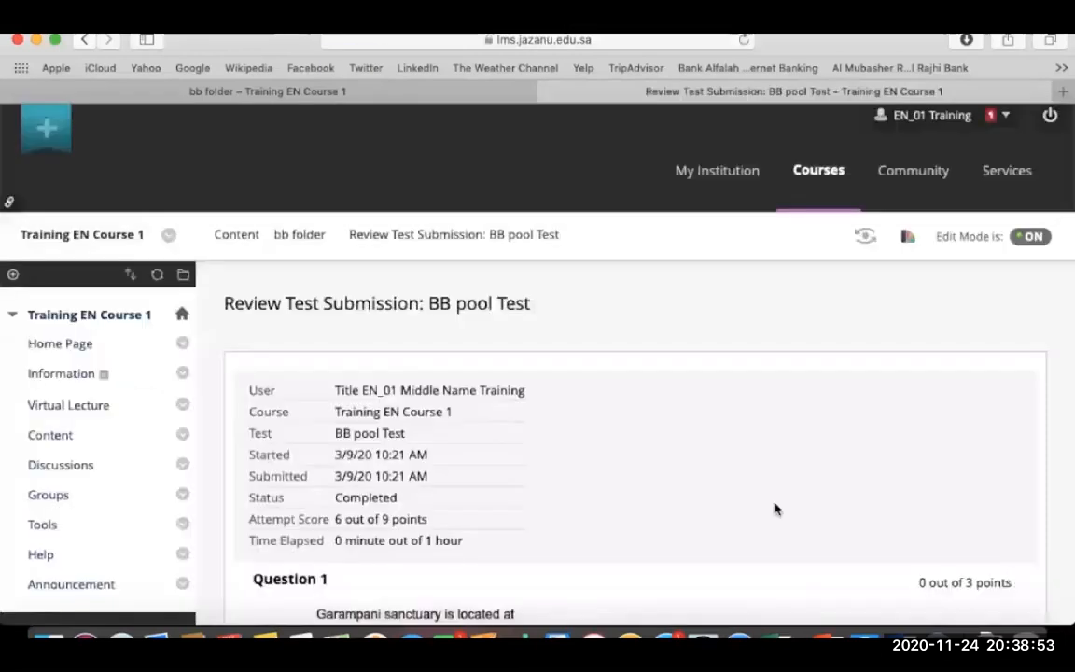
pyautogui.scroll(-5, 774, 508)
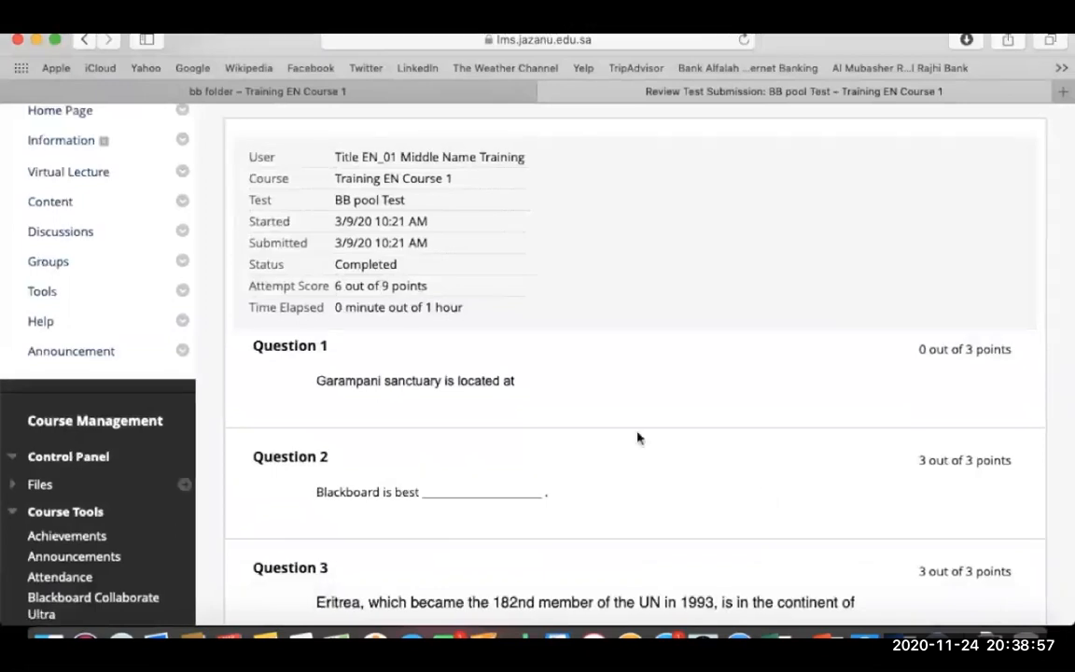
pyautogui.scroll(-6, 639, 437)
pyautogui.click(1015, 393)
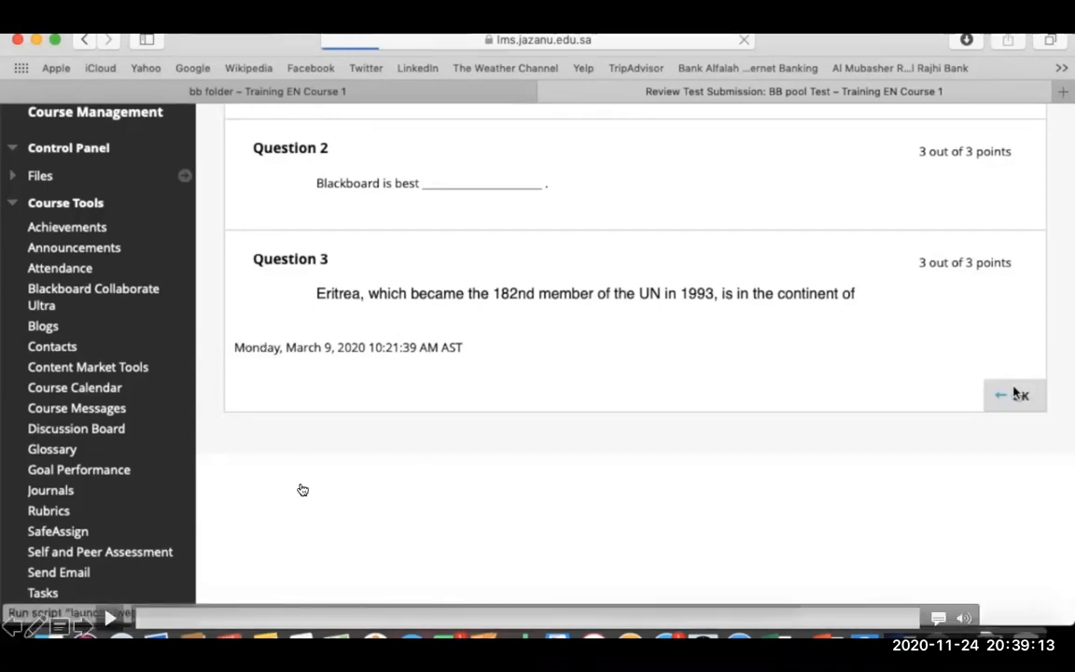
pyautogui.click(84, 627)
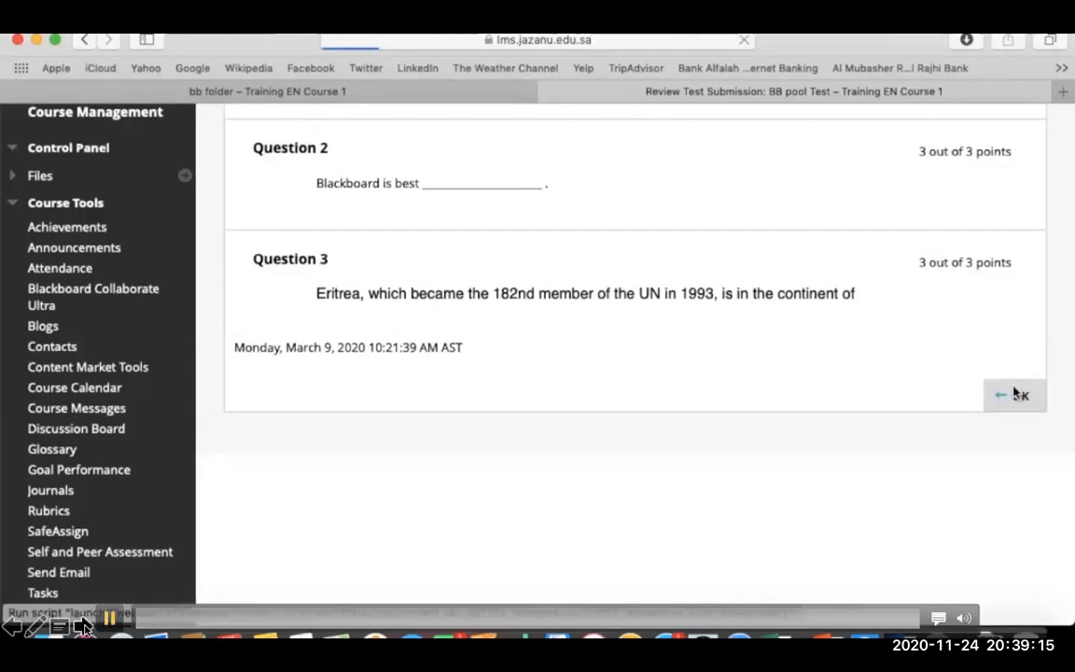